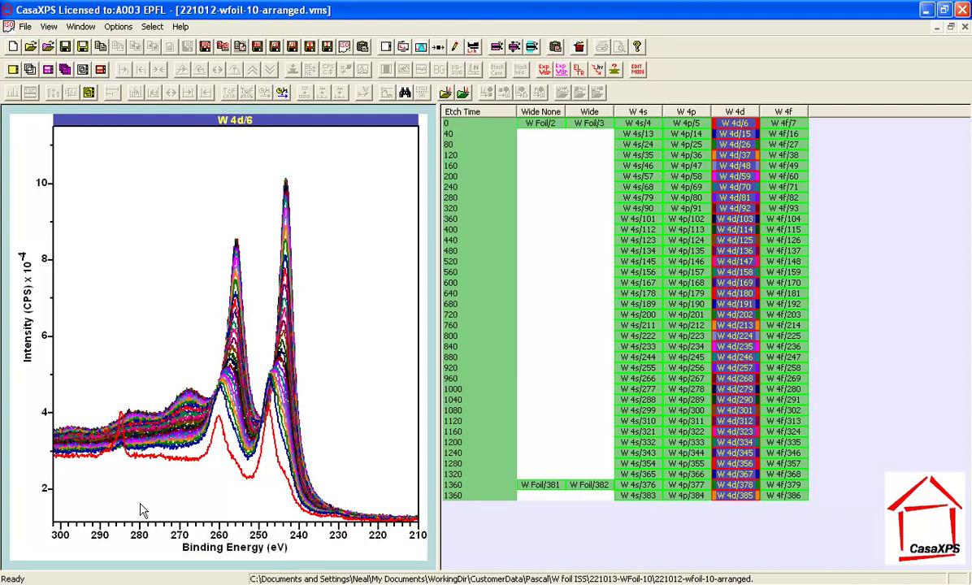
Step: Set the line width of the overlaid W 4d spectra display to 1
click(243, 204)
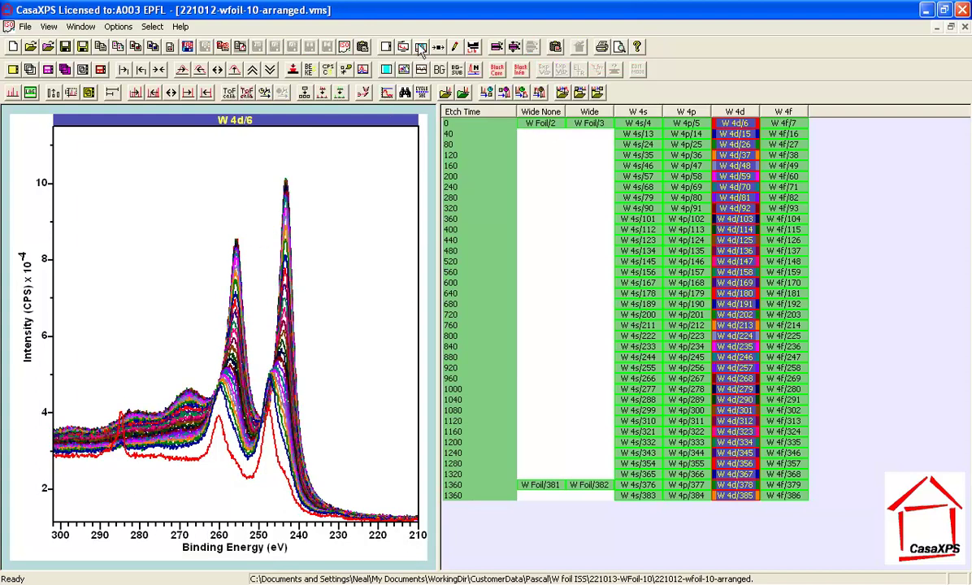
click(384, 47)
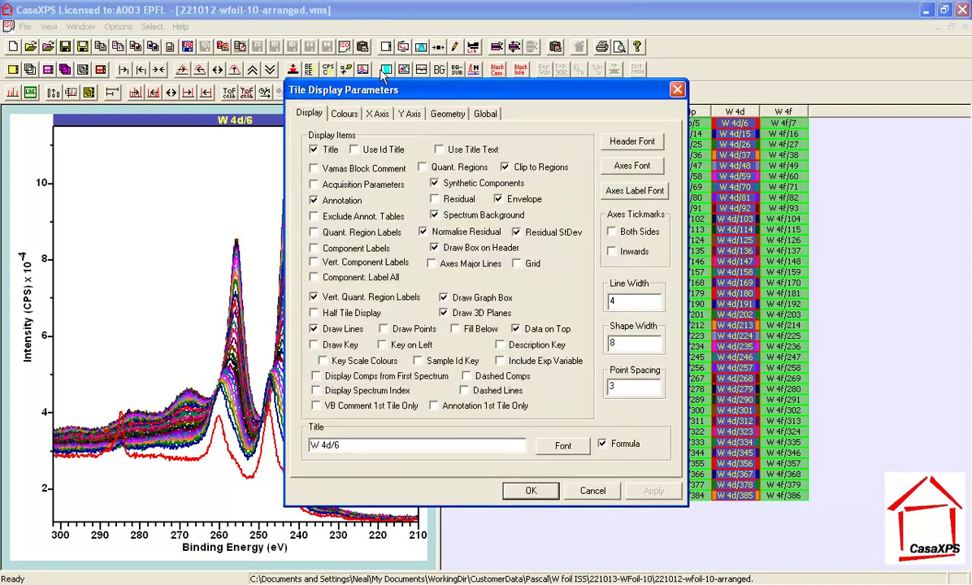
double_click(617, 302)
text(1)
click(654, 491)
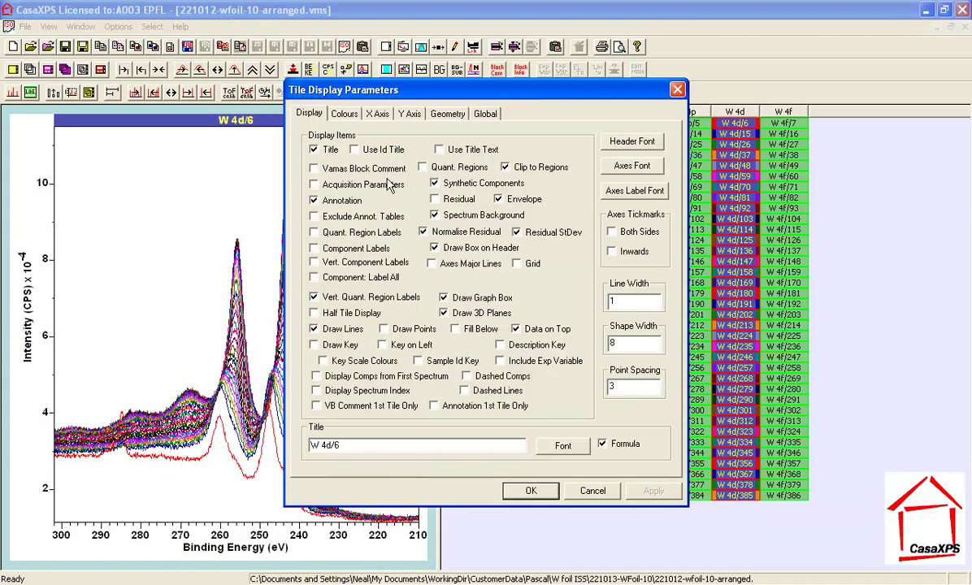
Step: Colour the overlaid W 4d spectra using a scale, with the Dark Tile spectrum colour mode
click(343, 114)
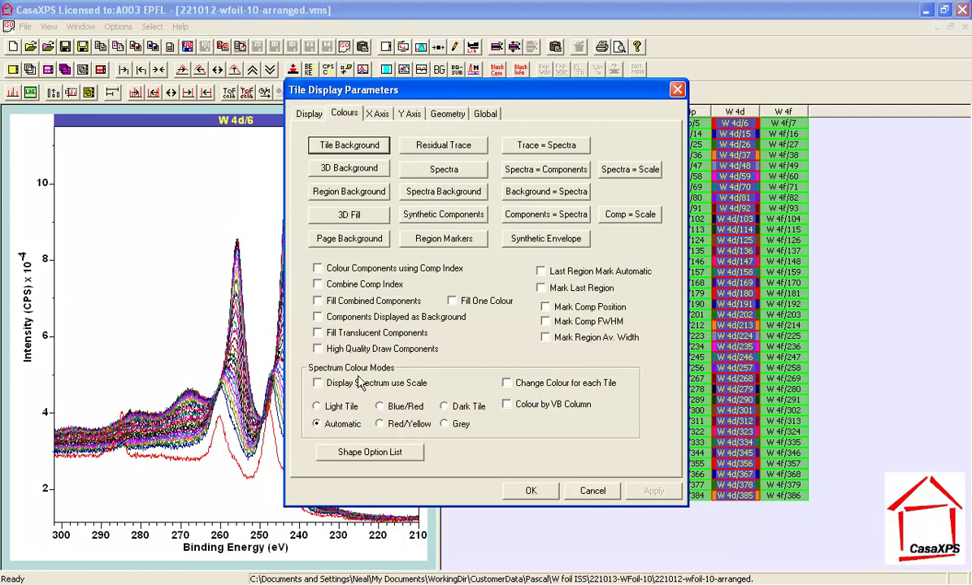
click(327, 389)
click(443, 170)
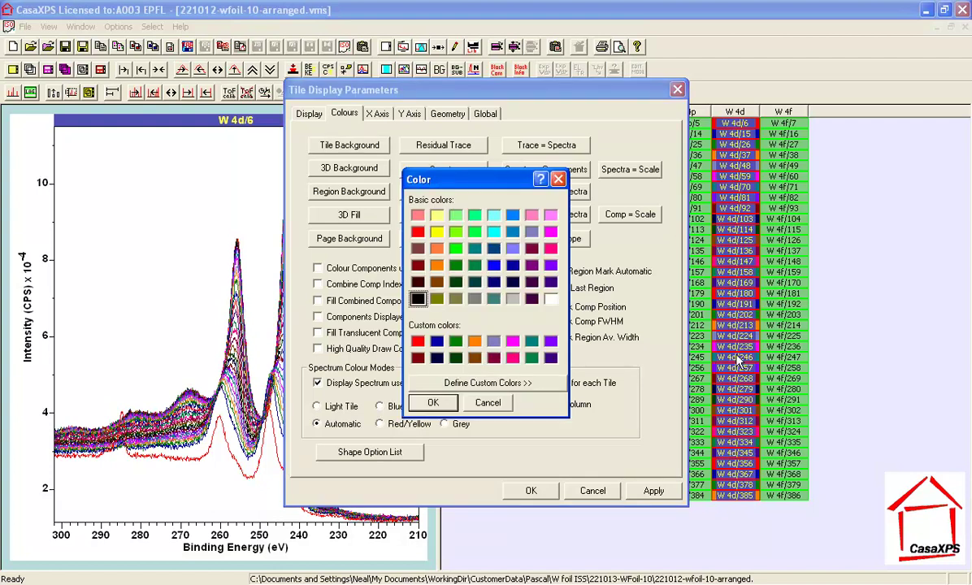
click(557, 179)
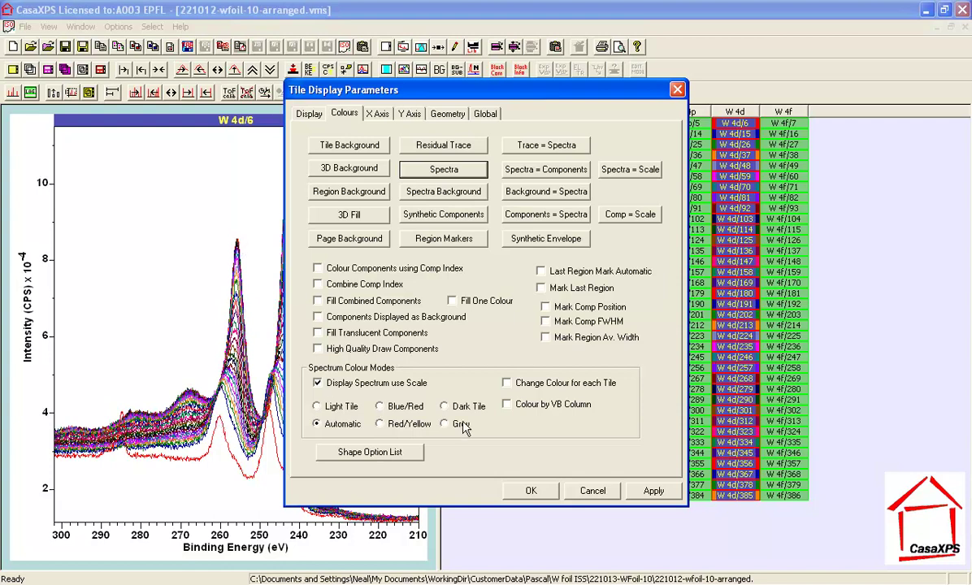
click(445, 405)
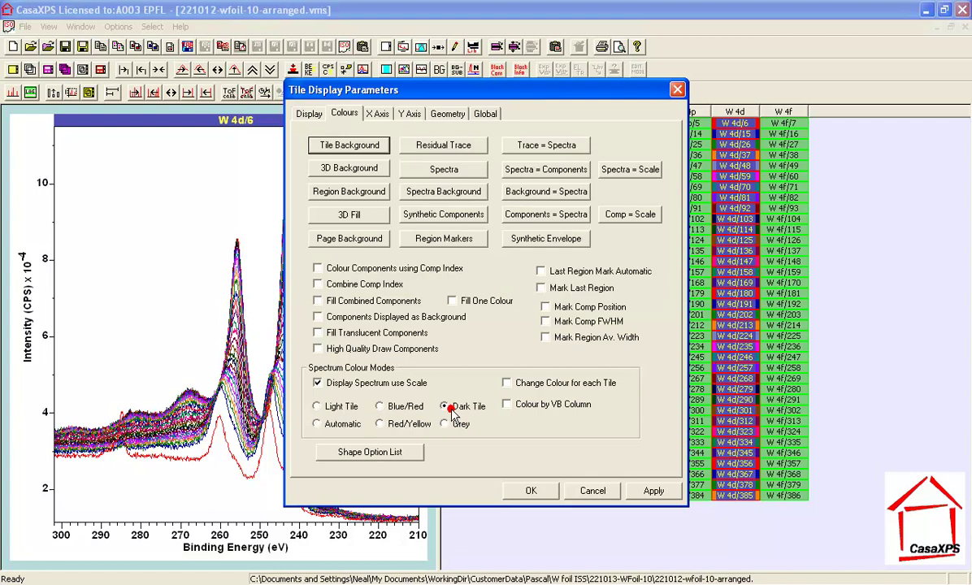
click(650, 492)
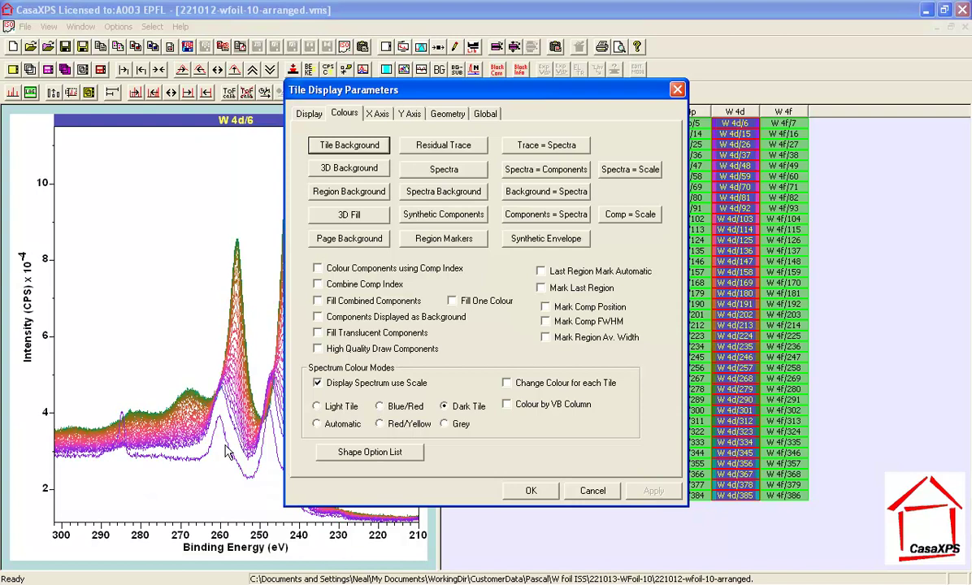
Step: Add a display key with scale colours, placed on the left of the W 4d plot, and close the display parameters
click(310, 114)
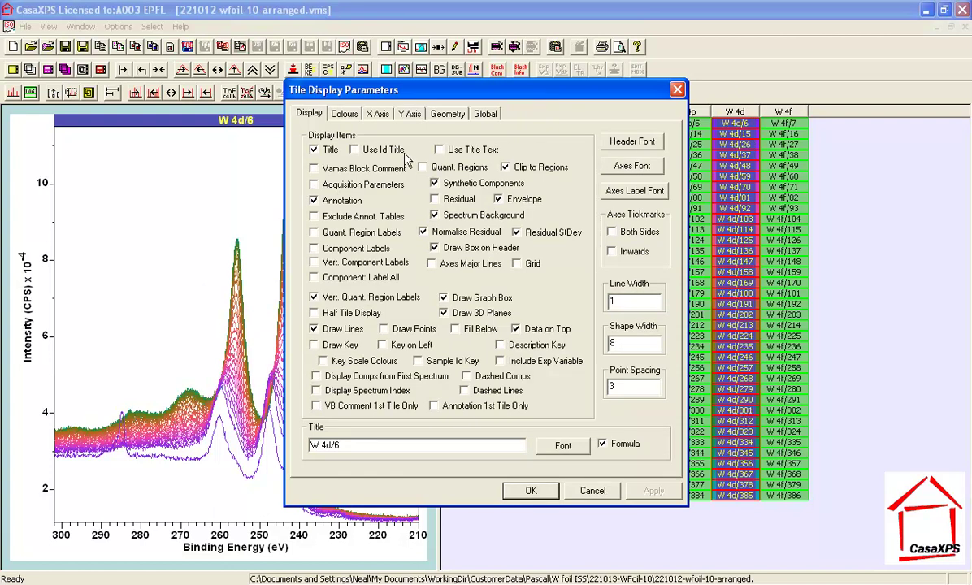
click(322, 346)
click(322, 361)
click(382, 344)
click(651, 490)
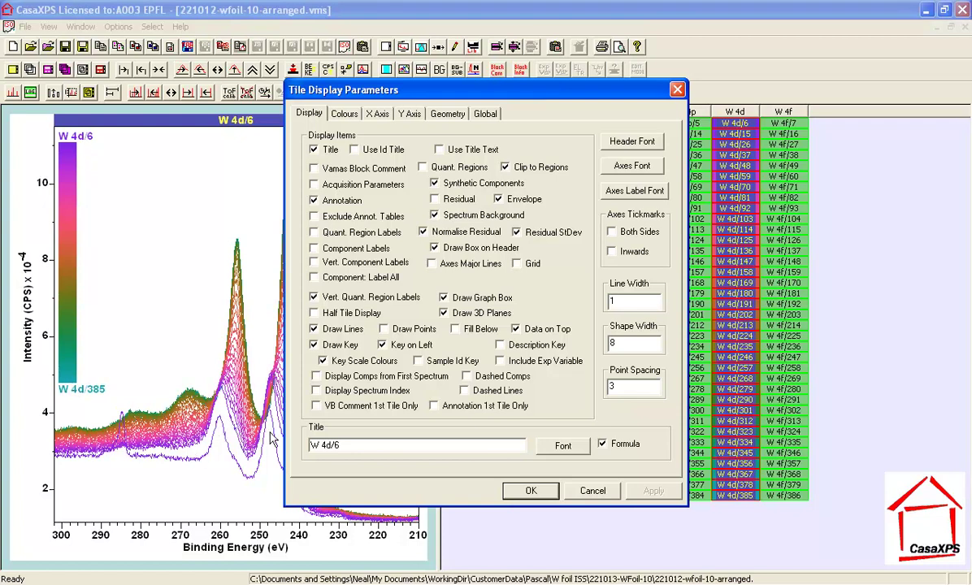
click(530, 490)
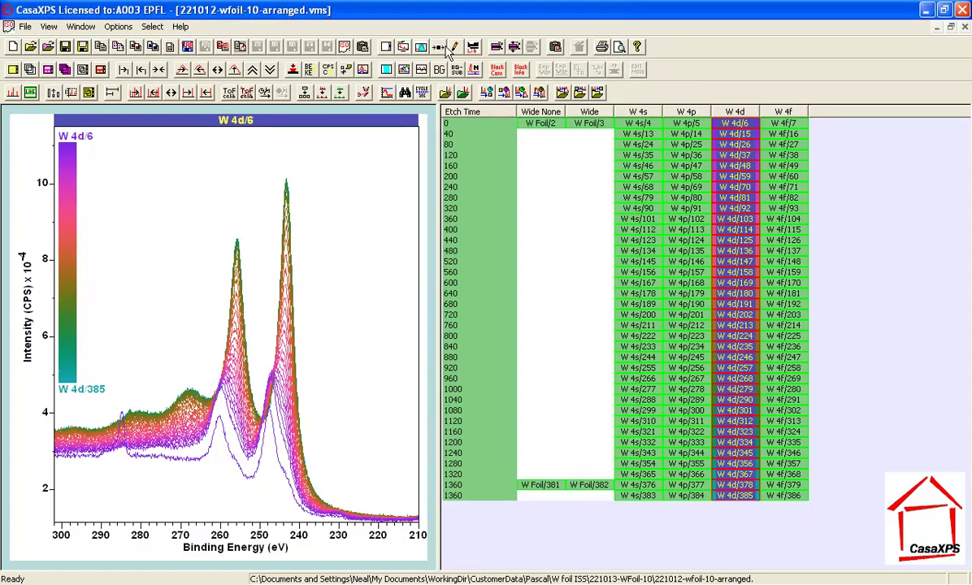
Step: Generate 12 PCA factors from the selected W 4d spectra using the Covar. Origin preprocessing
click(418, 46)
drag(508, 89, 753, 145)
click(801, 169)
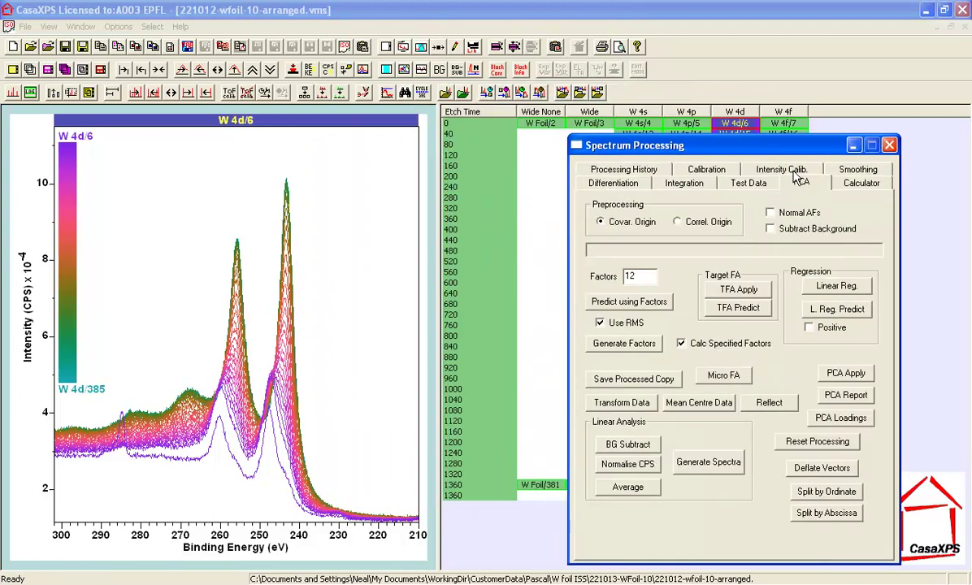
click(845, 181)
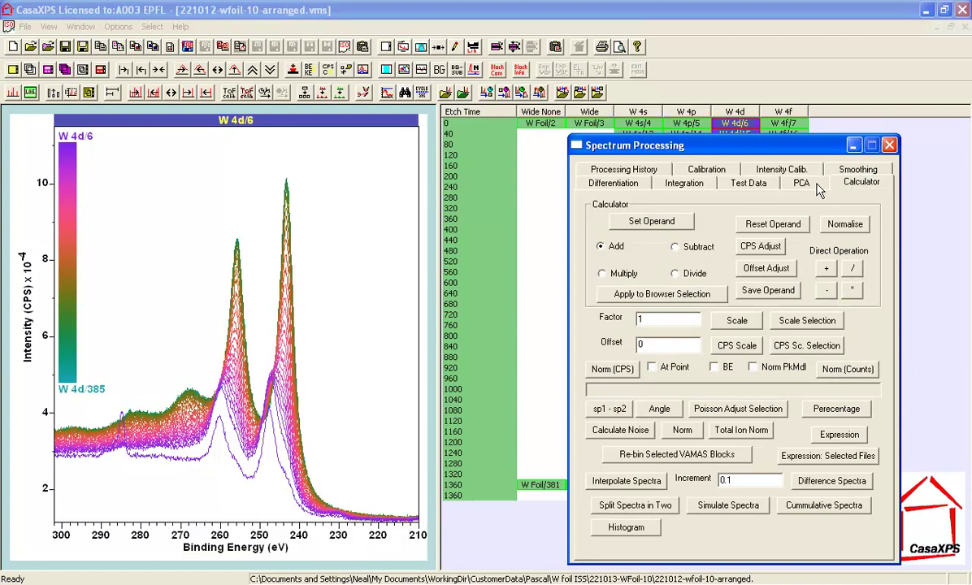
click(809, 187)
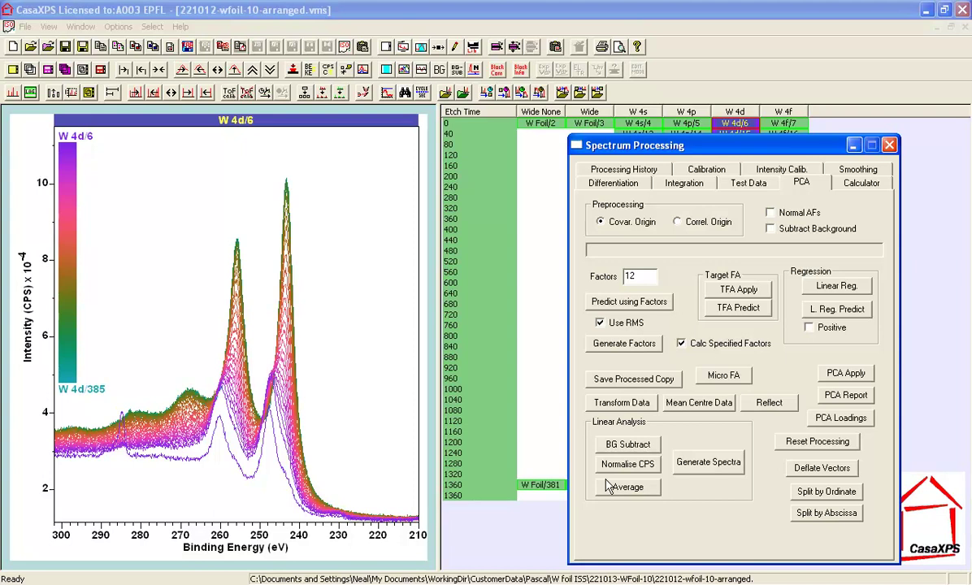
click(859, 184)
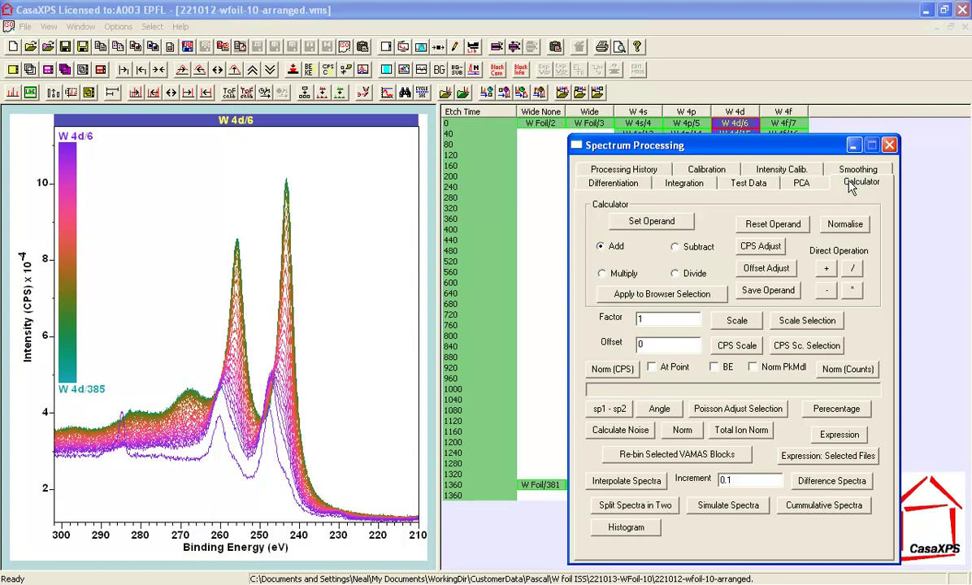
click(801, 183)
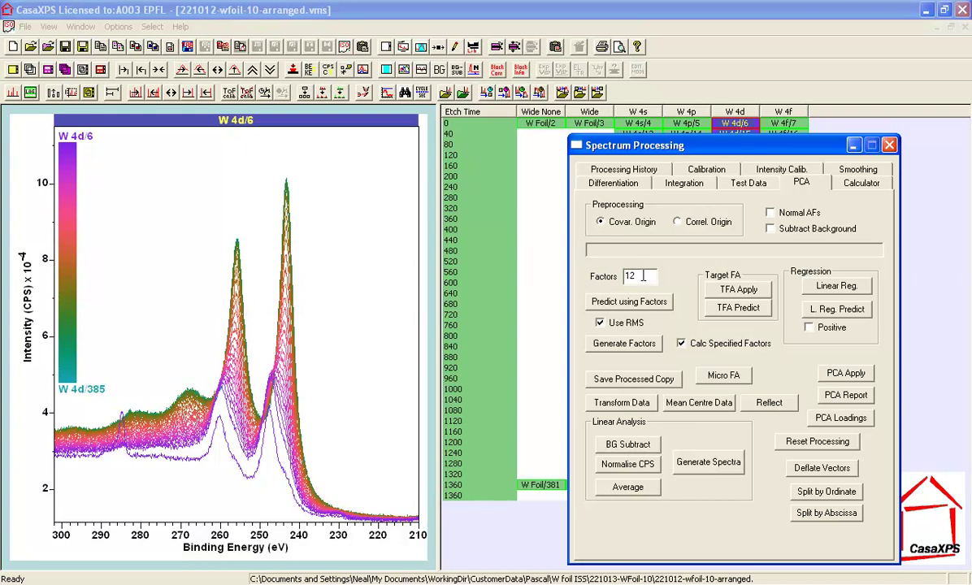
drag(643, 277, 625, 277)
click(635, 348)
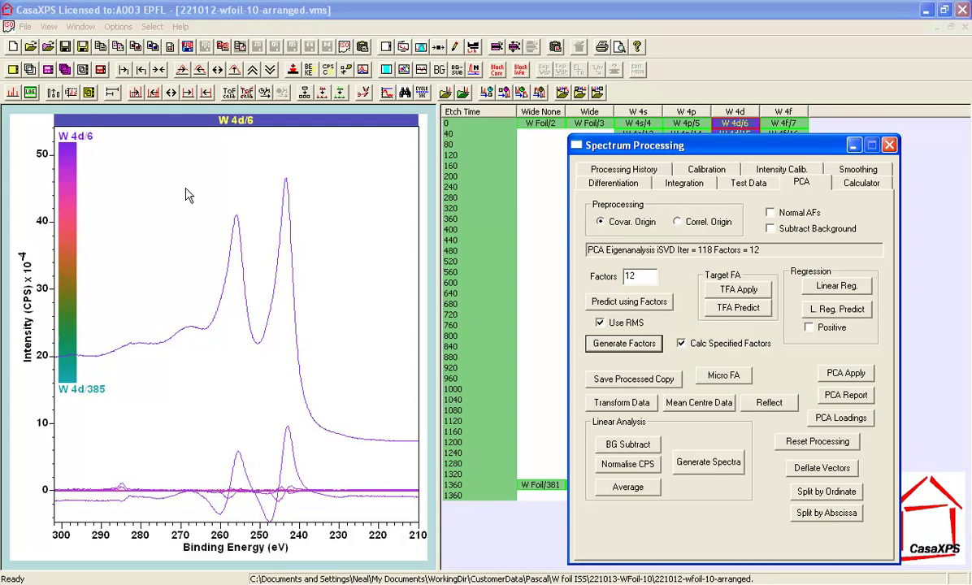
Step: Show the PCA factors one per tile, examine the first three, and box the peak near 285 eV in W 4d/26
click(13, 69)
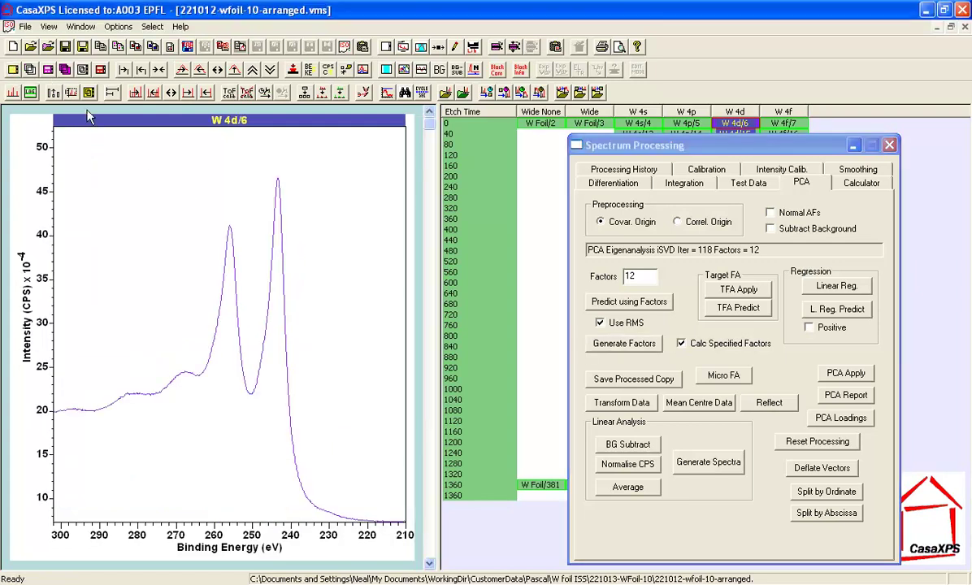
click(432, 347)
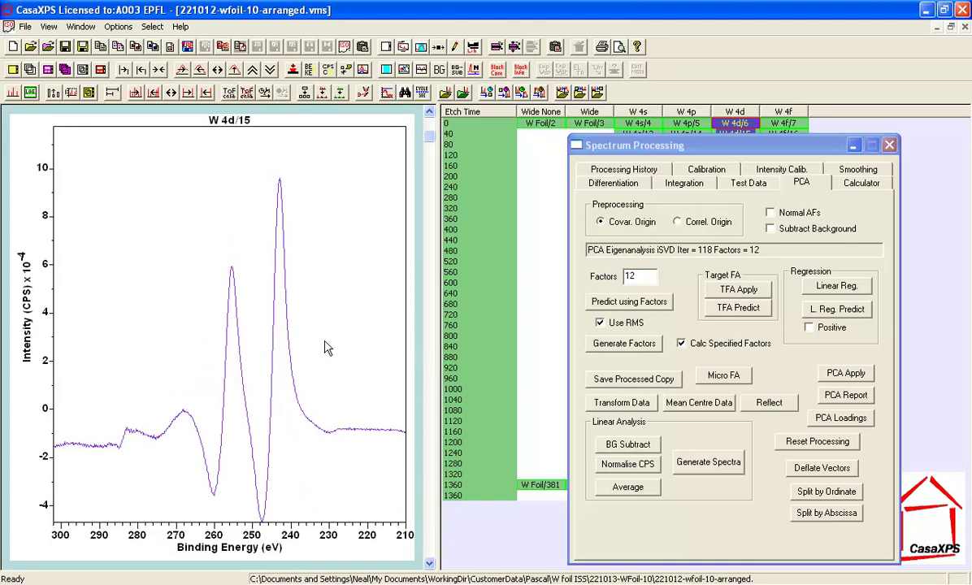
click(431, 351)
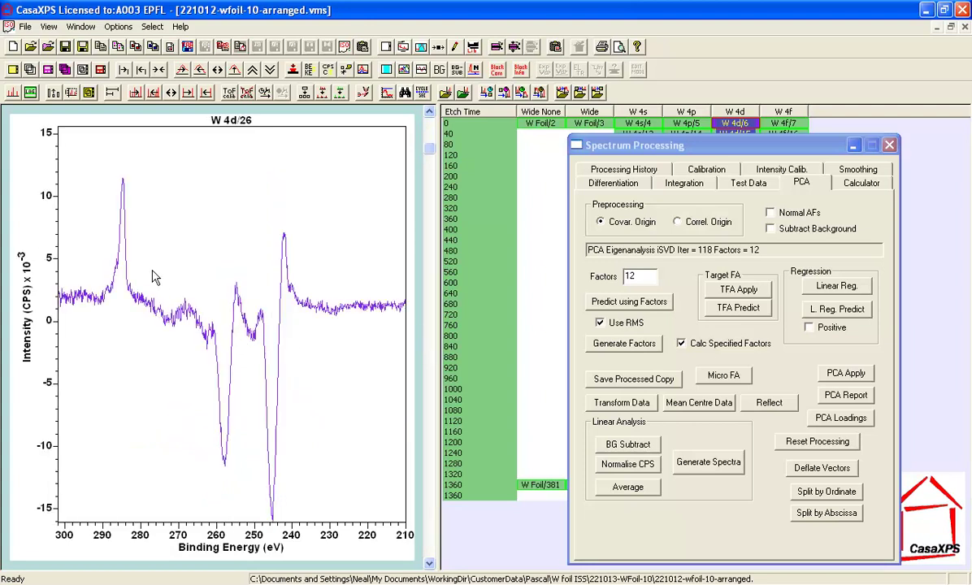
drag(95, 169, 146, 325)
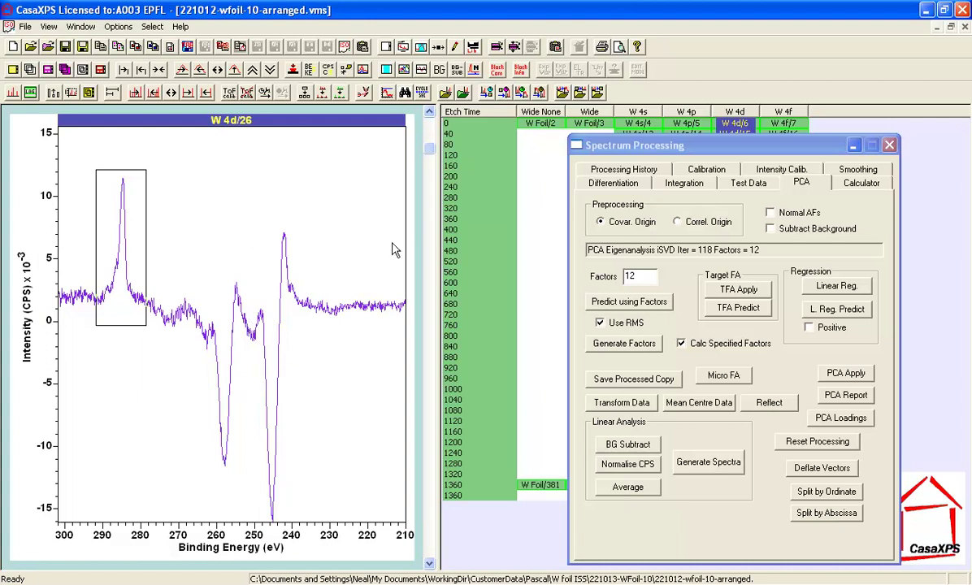
Step: Examine the factors W 4d/37, W 4d/48 and W 4d/59 for spectral structure versus noise, and return to W 4d/6
click(428, 248)
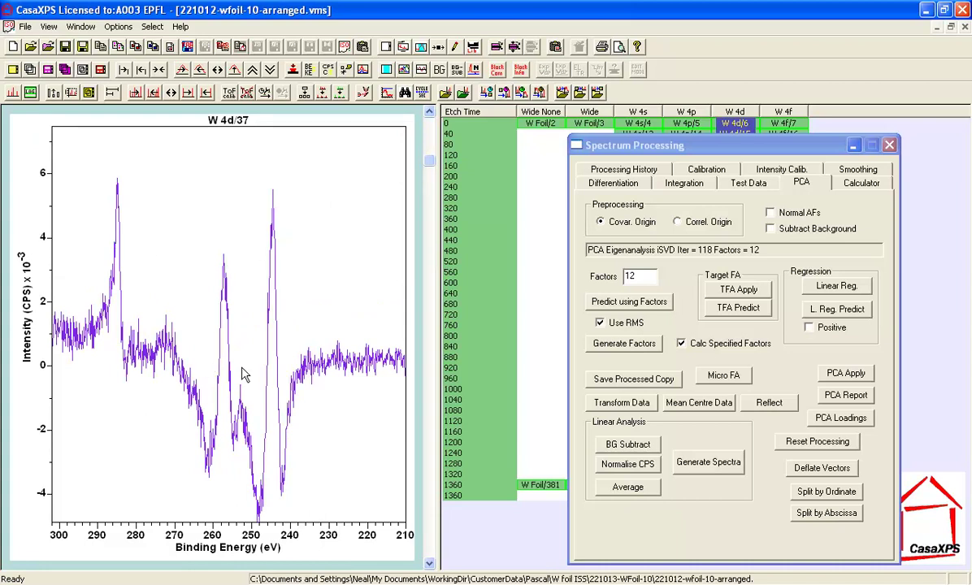
click(428, 257)
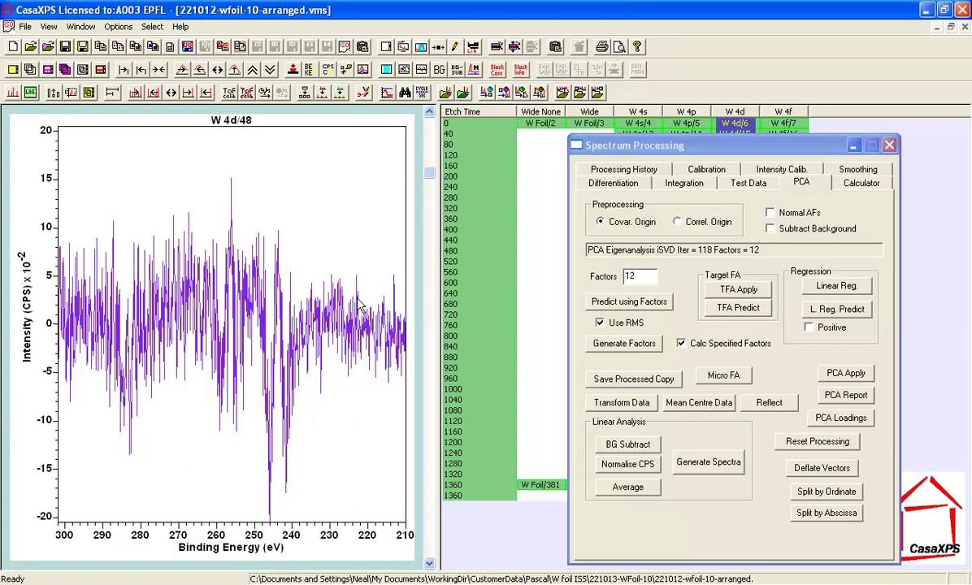
click(429, 309)
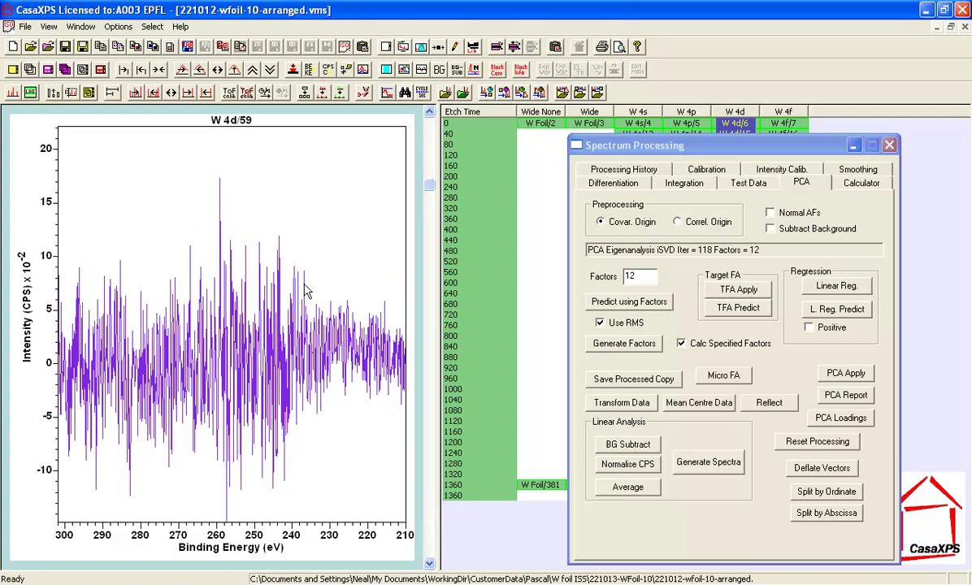
click(430, 156)
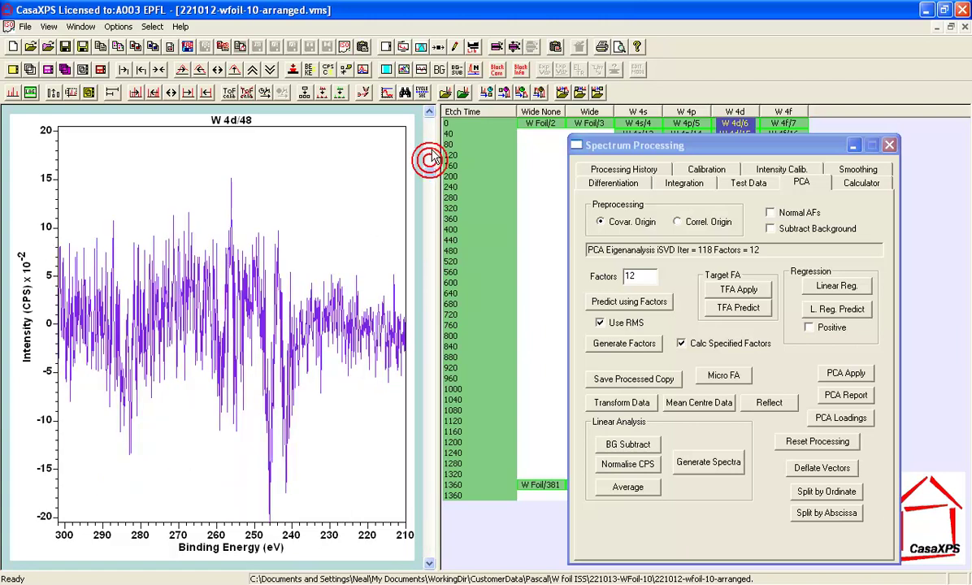
click(429, 147)
click(431, 137)
click(430, 132)
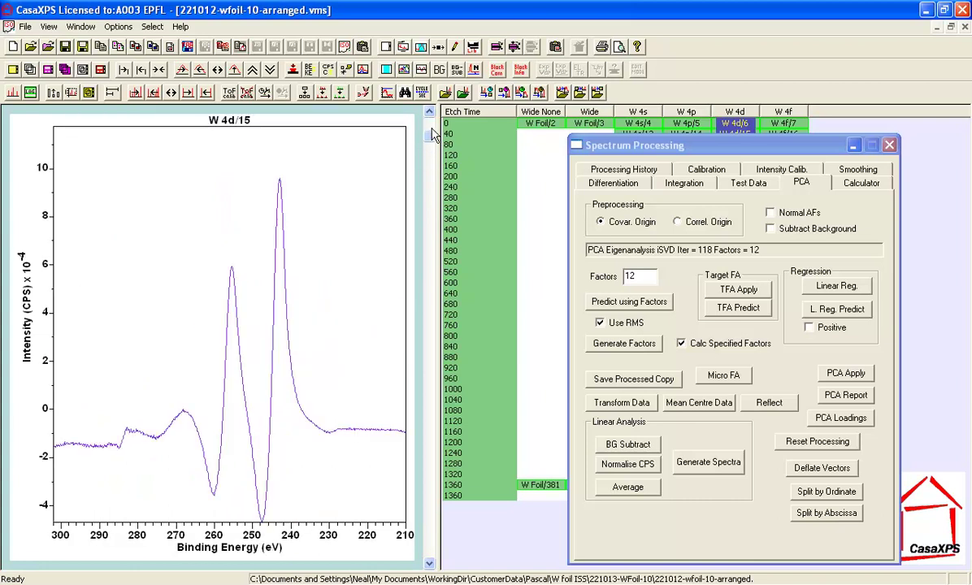
click(430, 120)
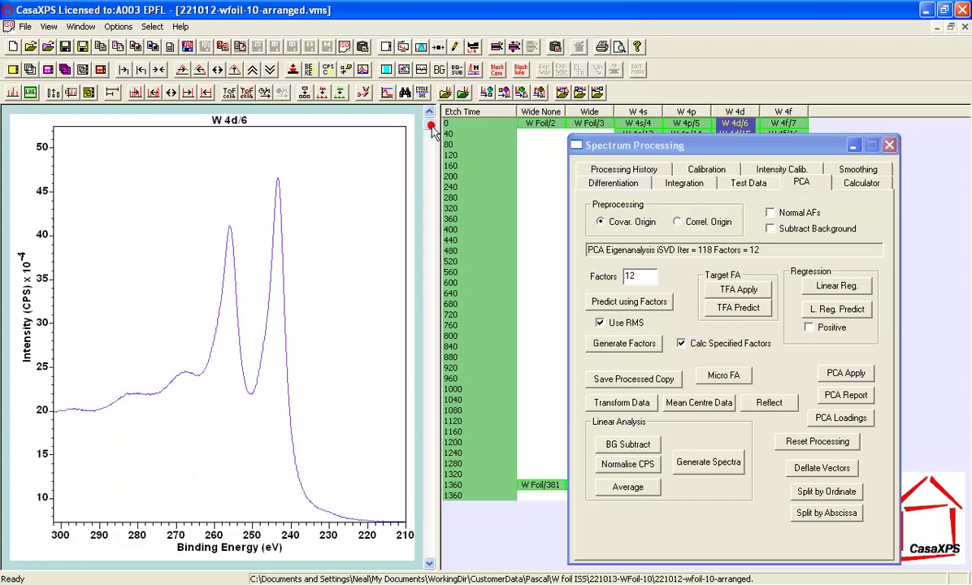
Step: Compare the successive factors again from W 4d/6 through W 4d/59
click(430, 305)
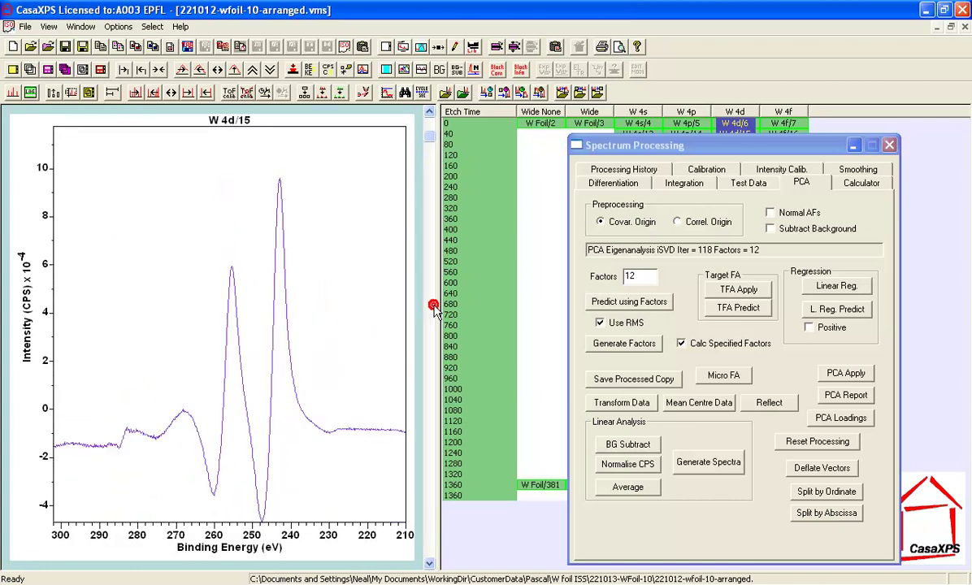
click(432, 306)
click(432, 307)
click(432, 307)
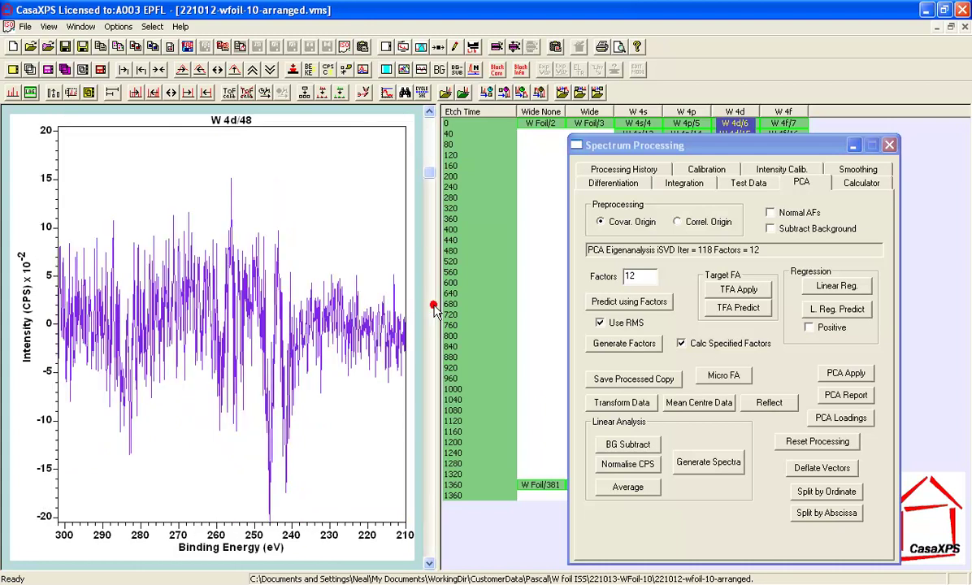
click(432, 307)
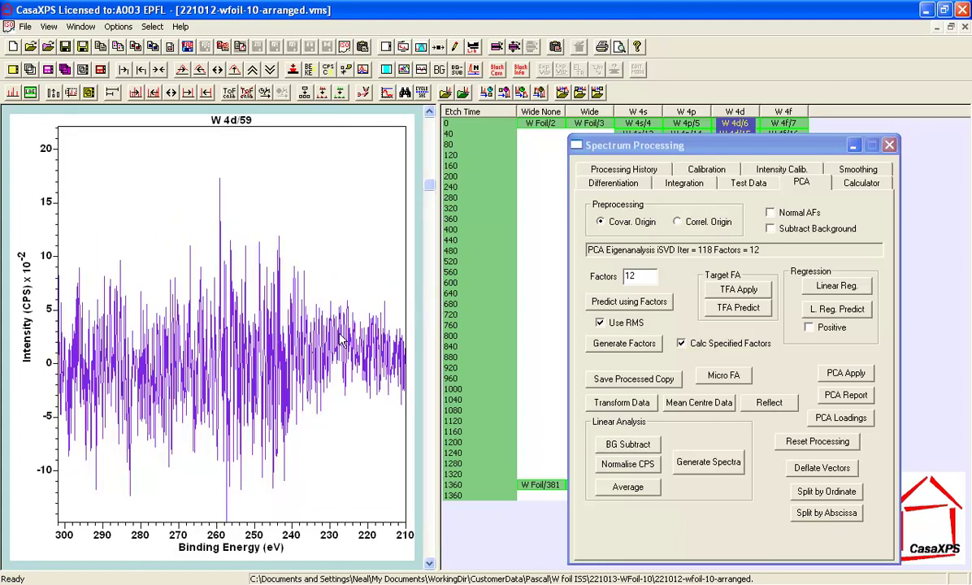
Step: Re-examine the factors in W 4d/15 and W 4d/26, and overlay all the W 4d factors in a single tile
click(431, 139)
click(431, 136)
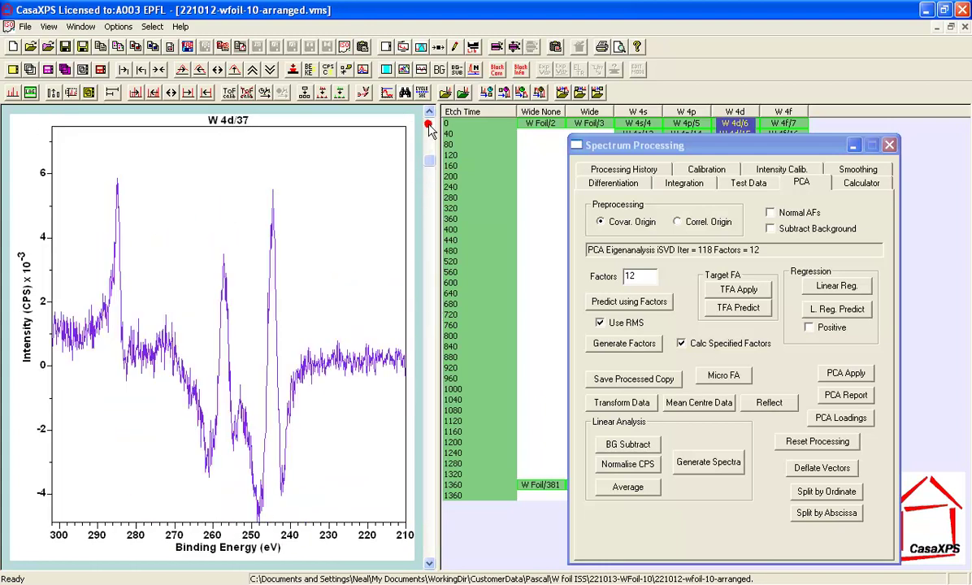
click(431, 135)
click(431, 132)
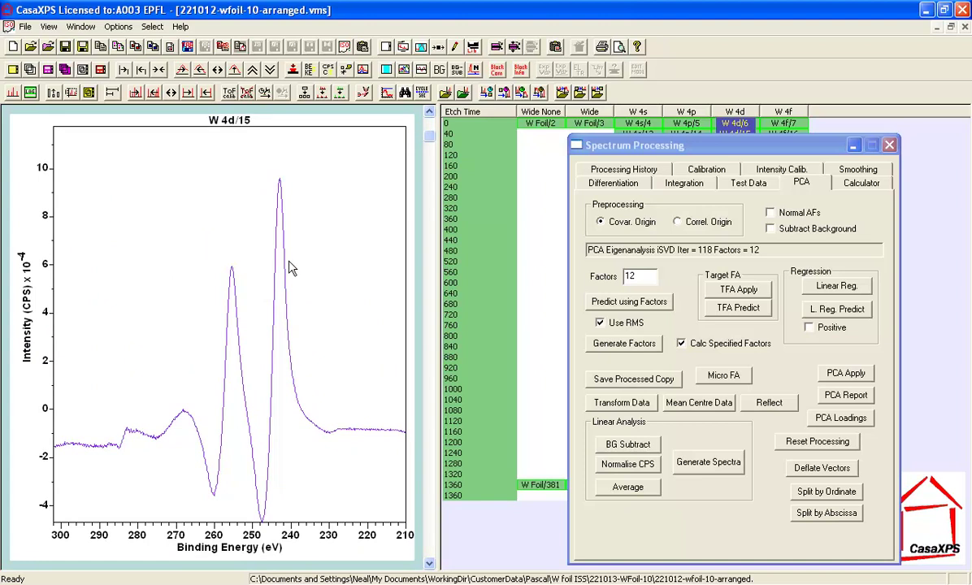
key(Home)
key(Page_Down)
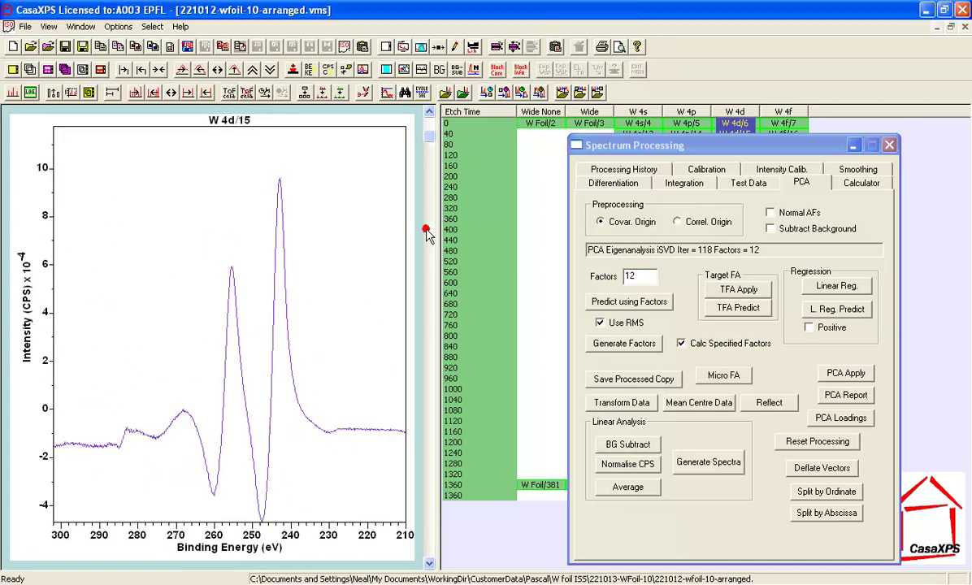
key(Page_Down)
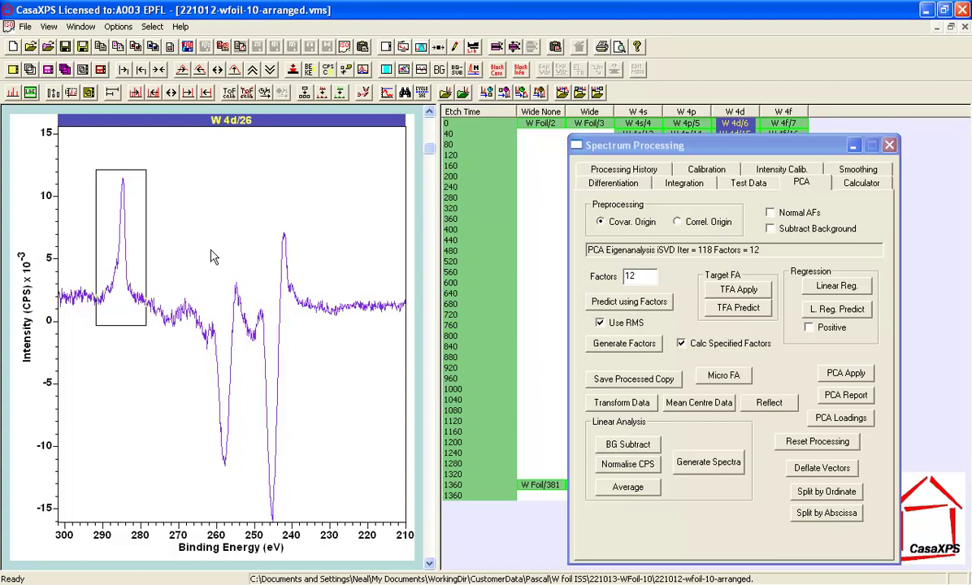
click(88, 93)
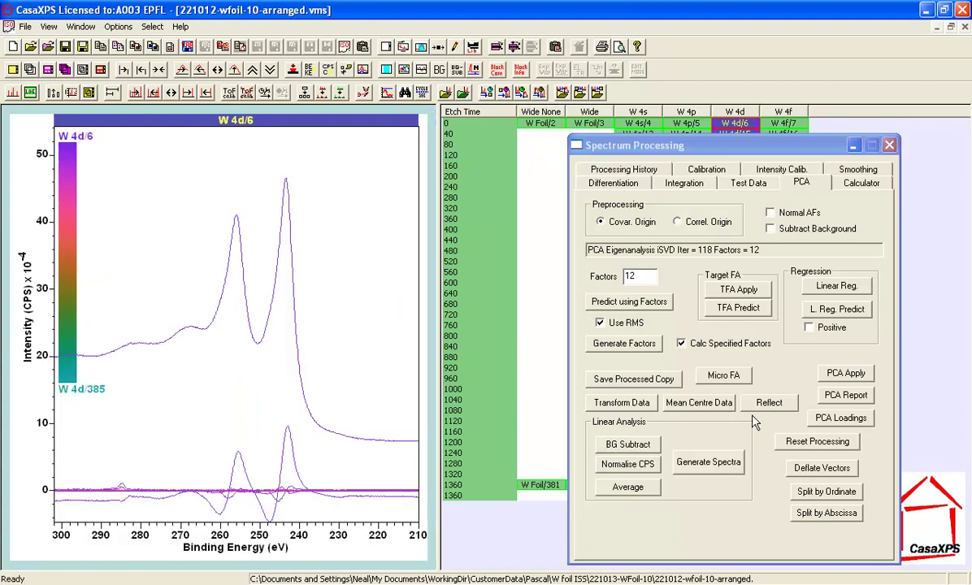
Step: Reset the processing of the W 4d spectra and inspect W 4d/6, W 4d/15 and W 4d/26 individually
click(796, 447)
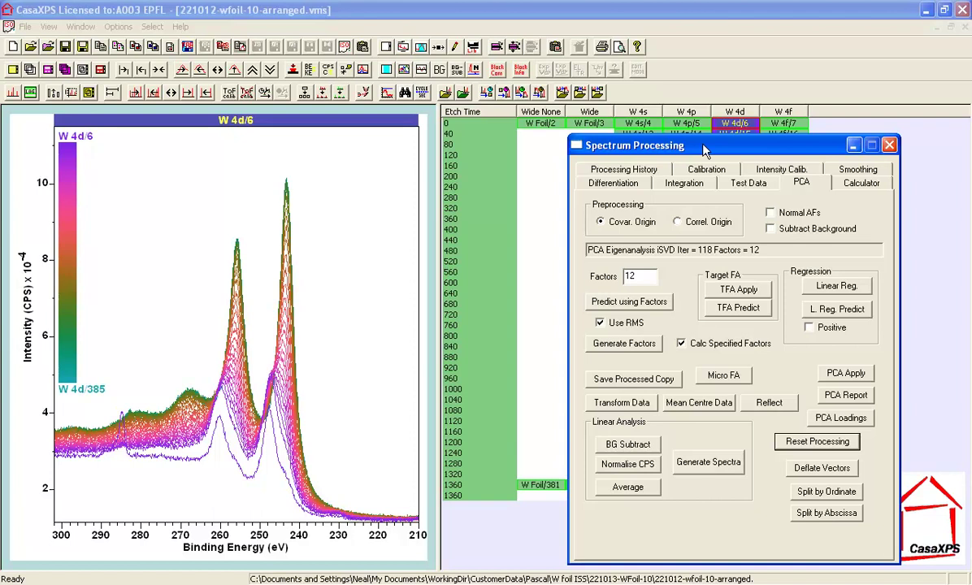
click(853, 147)
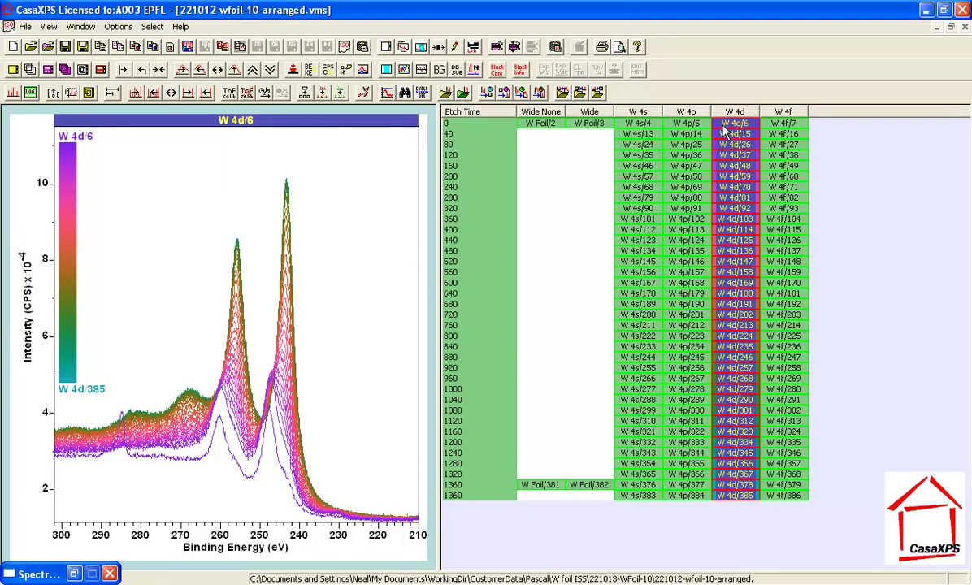
click(720, 127)
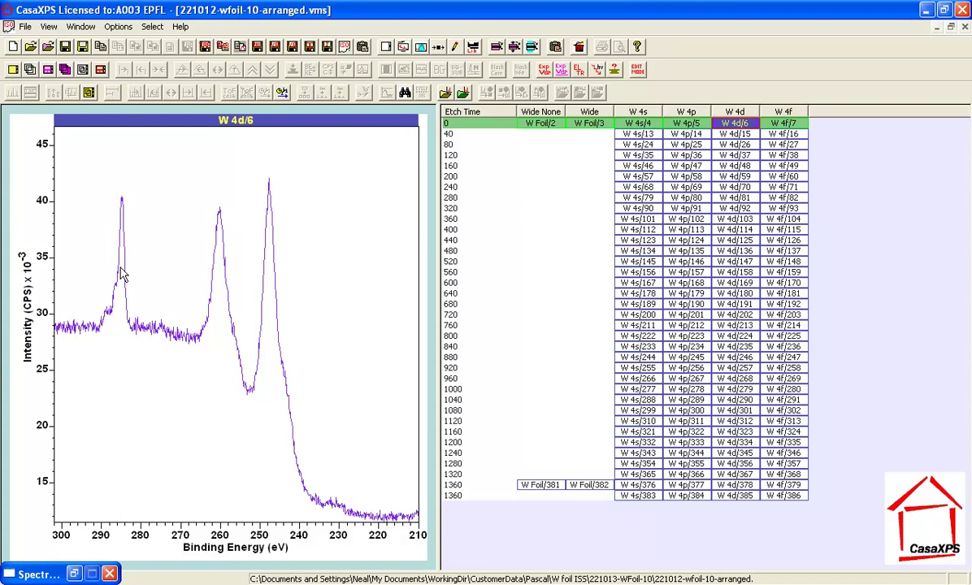
key(Down)
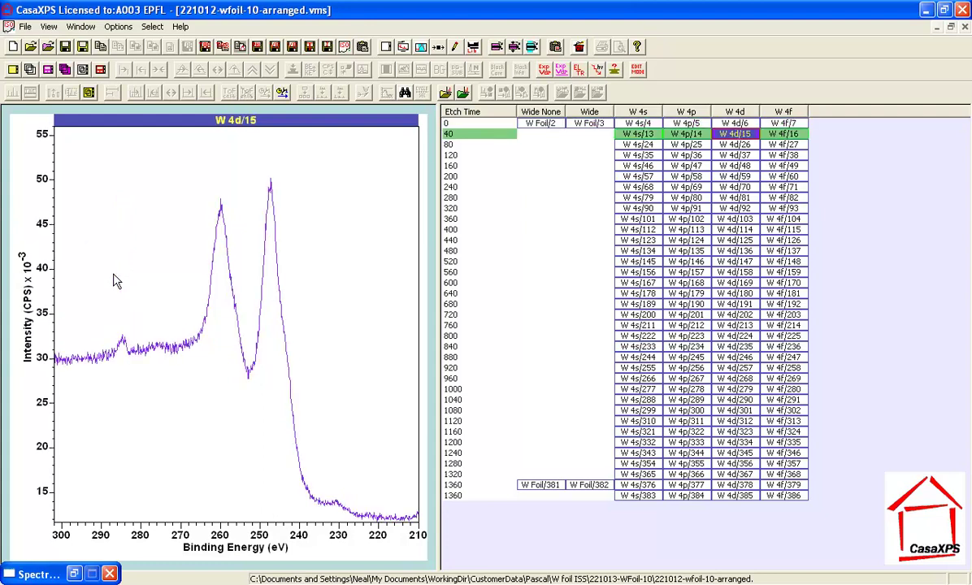
key(Down)
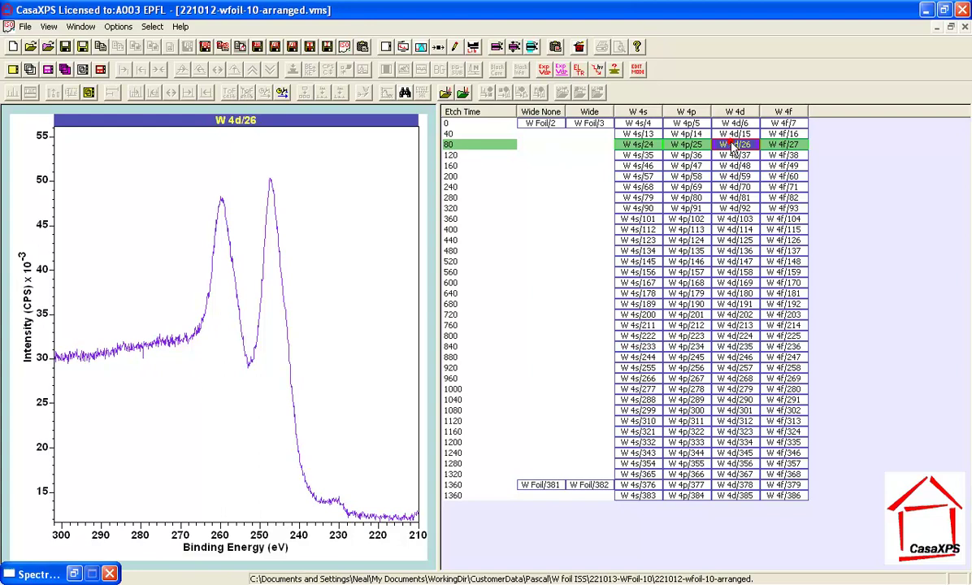
Step: Overlay the W 4d spectra from W 4d/26 through W 4d/385 and generate 12 PCA factors from them
shift+click(725, 495)
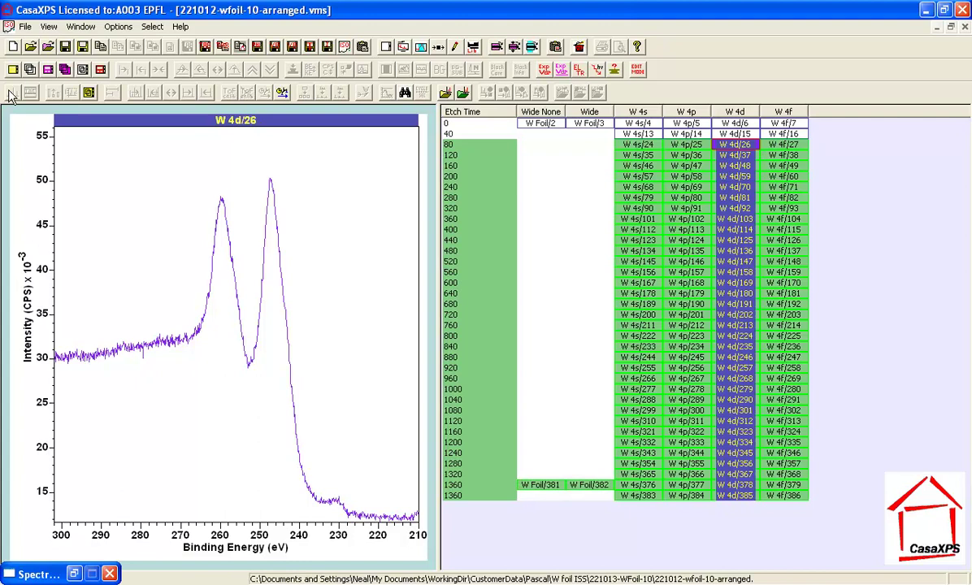
click(27, 69)
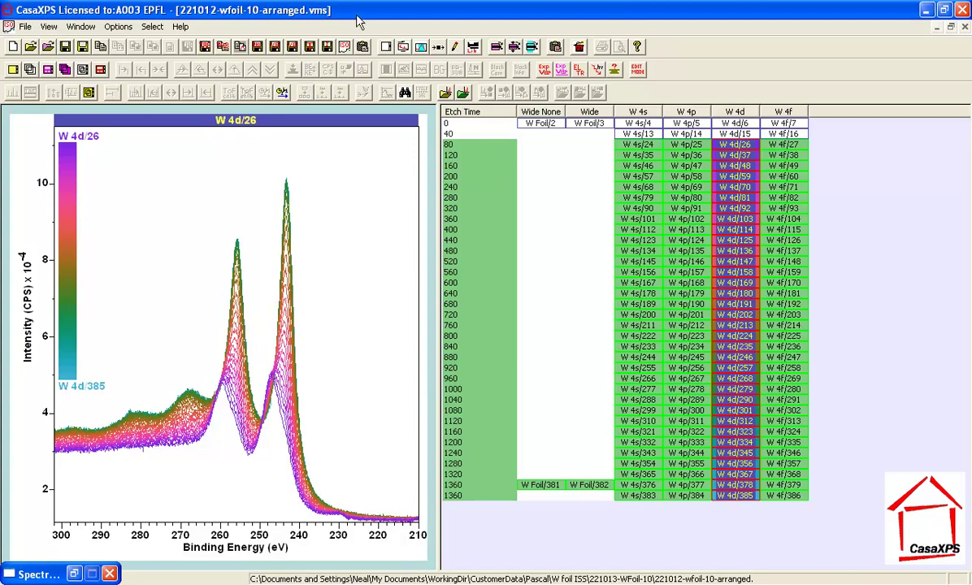
click(438, 47)
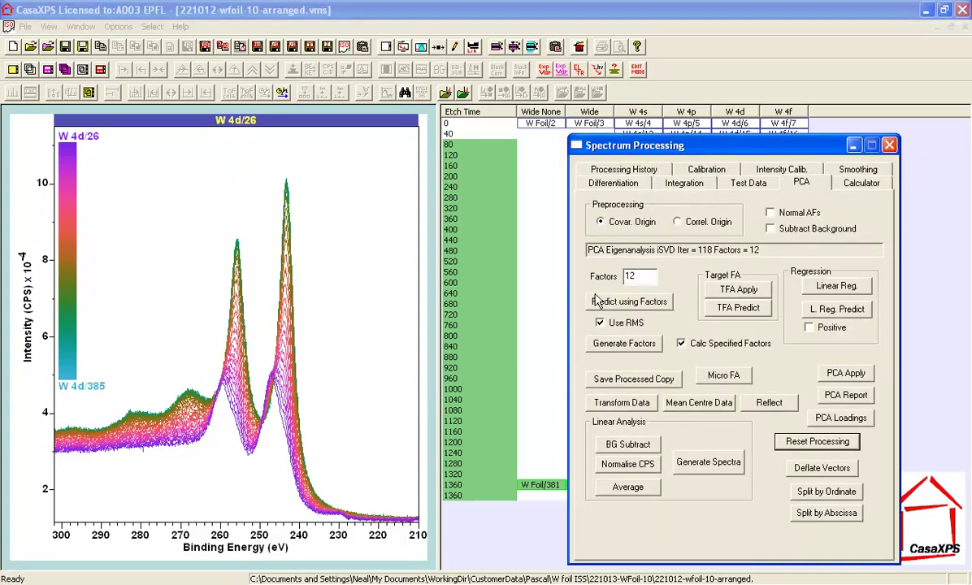
click(612, 345)
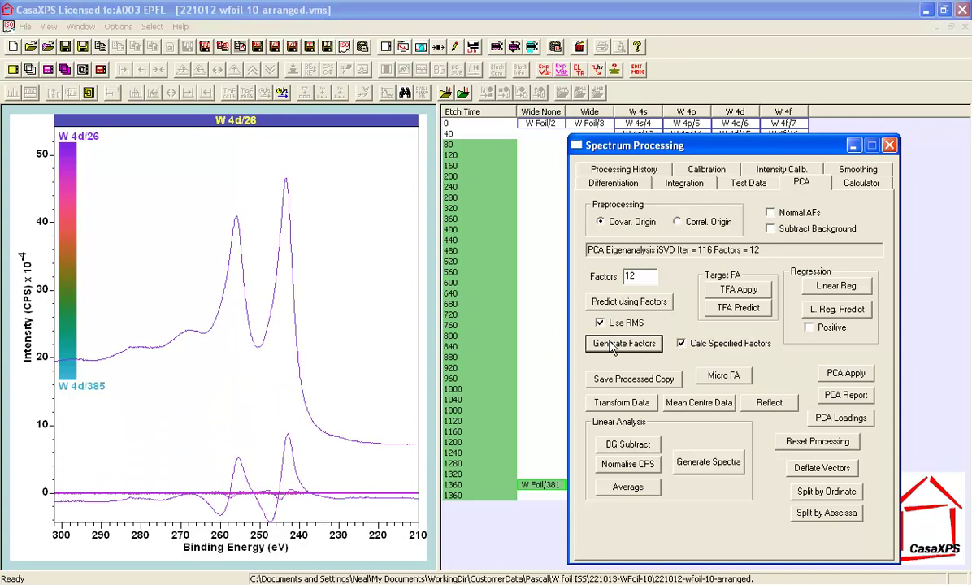
Step: Show the new PCA factors one per tile and examine them up to W 4d/59 for spectral structure versus noise
click(13, 70)
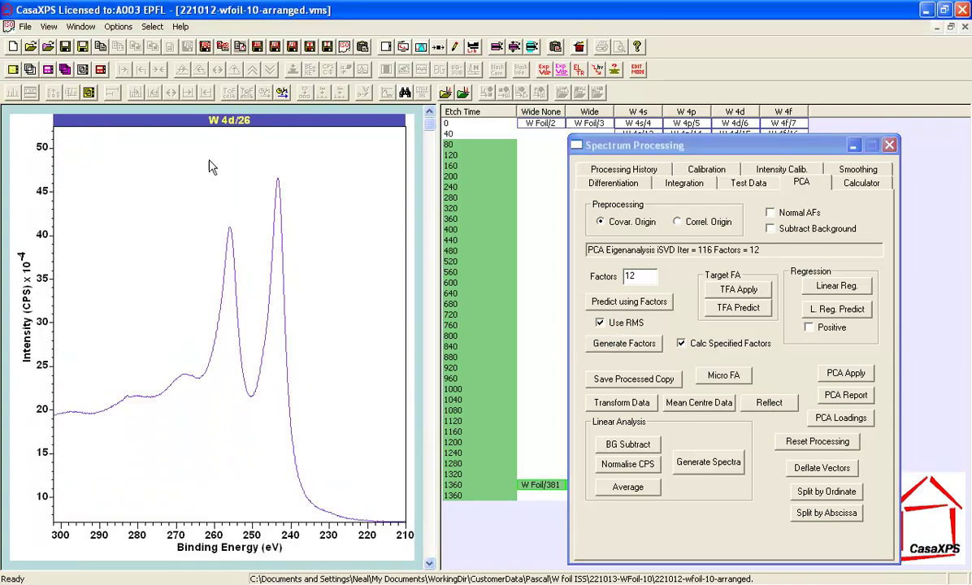
click(429, 231)
click(426, 284)
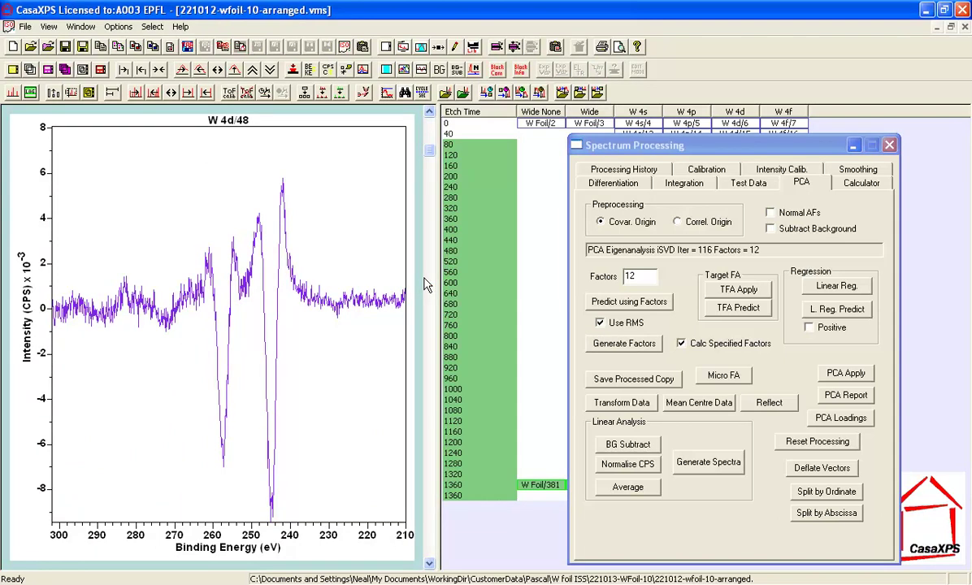
click(429, 285)
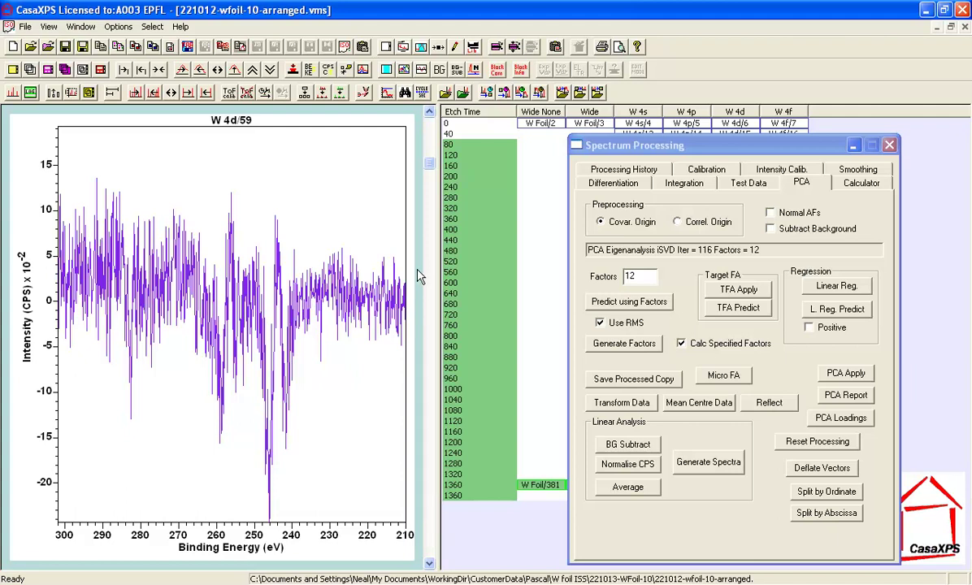
click(854, 147)
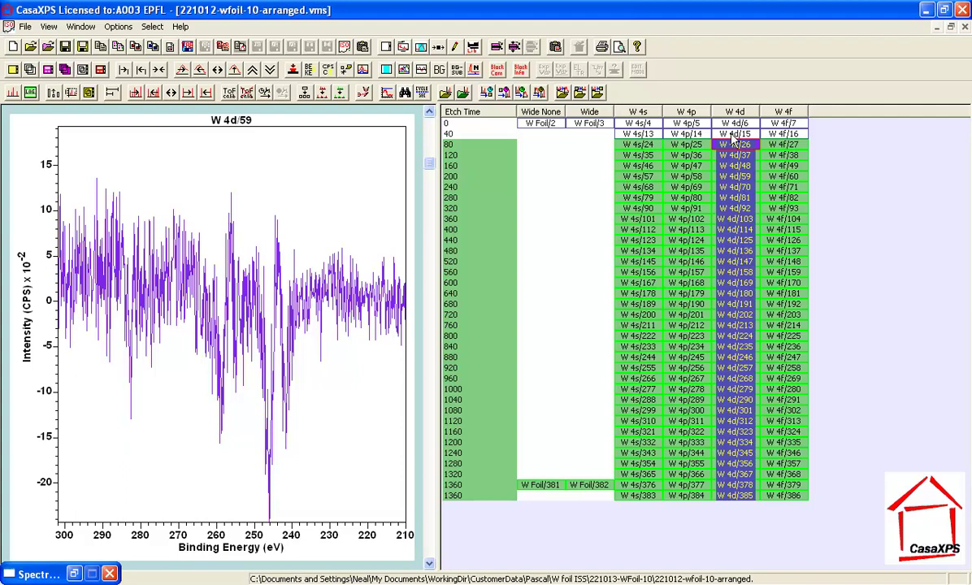
Step: Set the number of PCA factors to 3
key(F8)
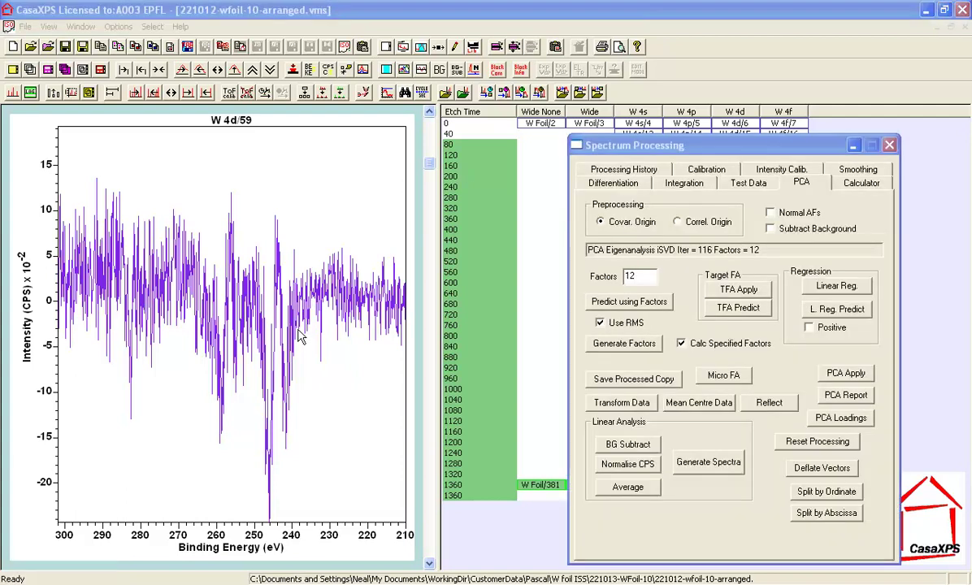
double_click(645, 277)
text(3)
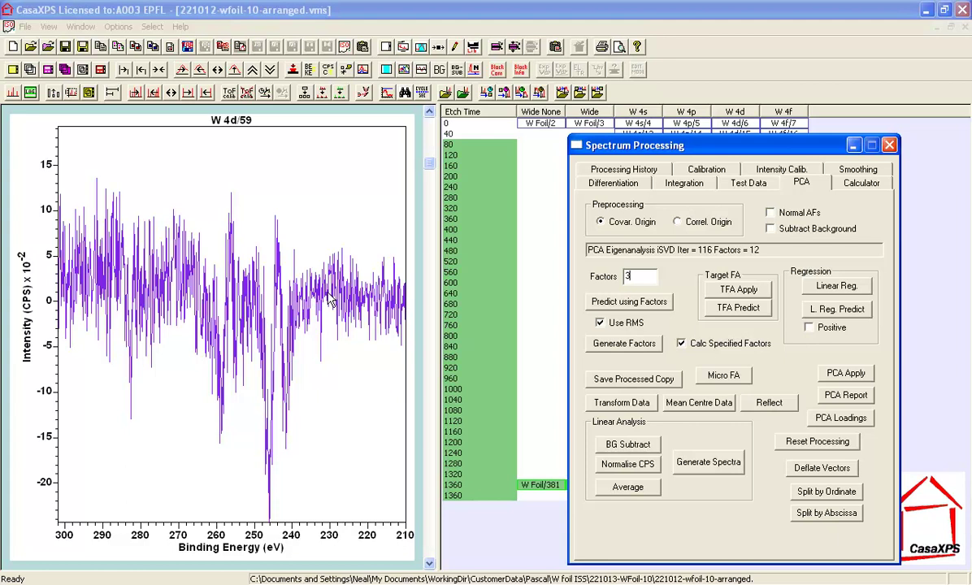
click(858, 183)
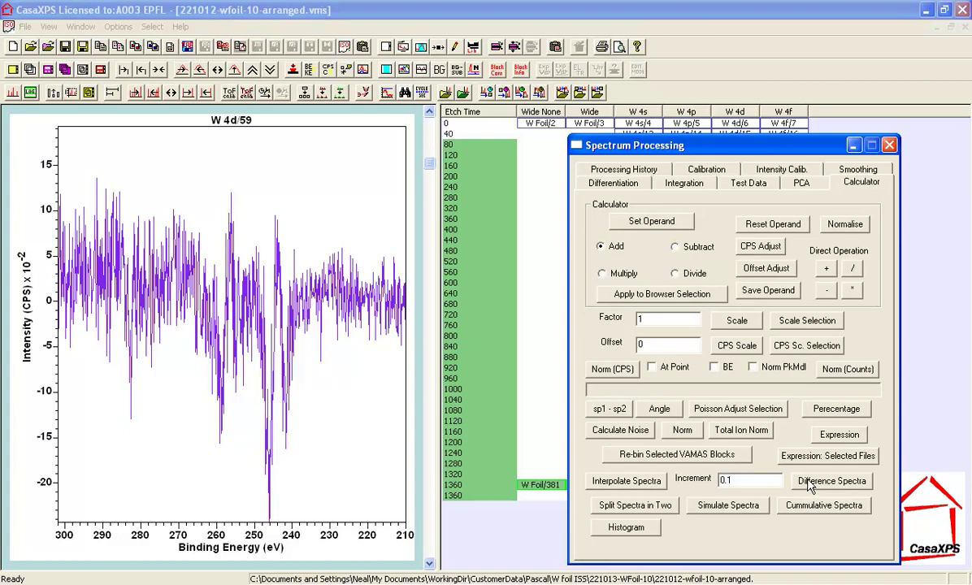
click(802, 182)
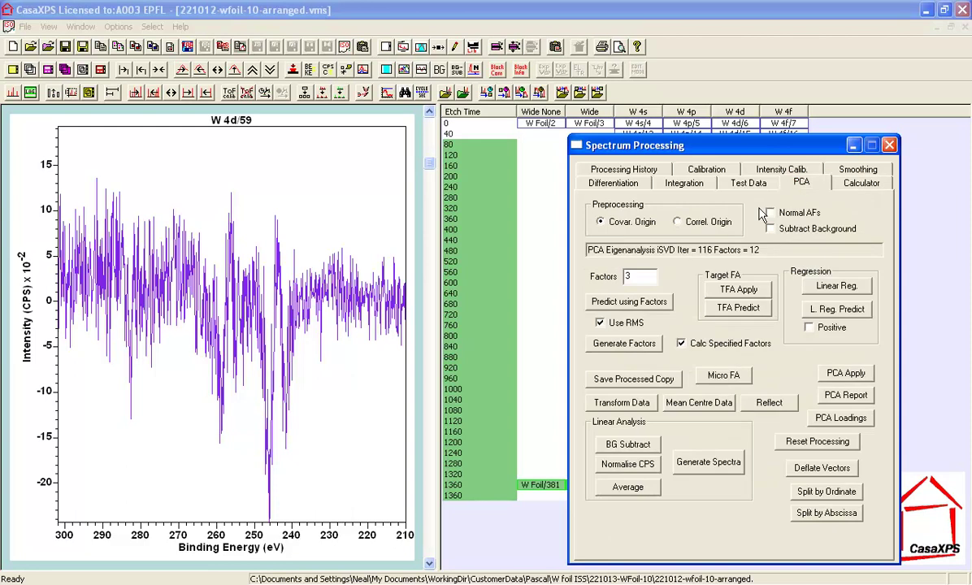
click(606, 302)
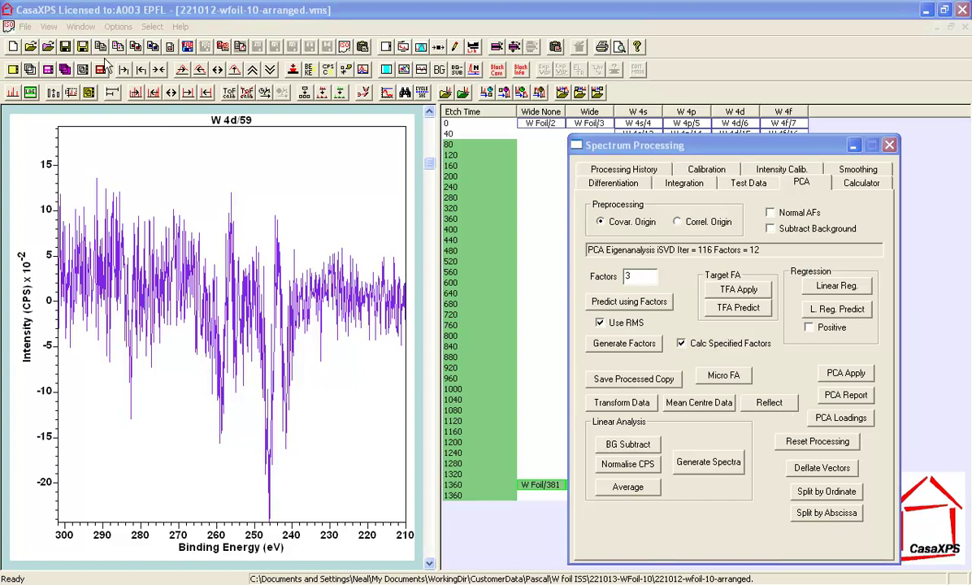
Step: Overlay the W 4d factors in a single tile and reset the processing to restore the original spectra
click(90, 91)
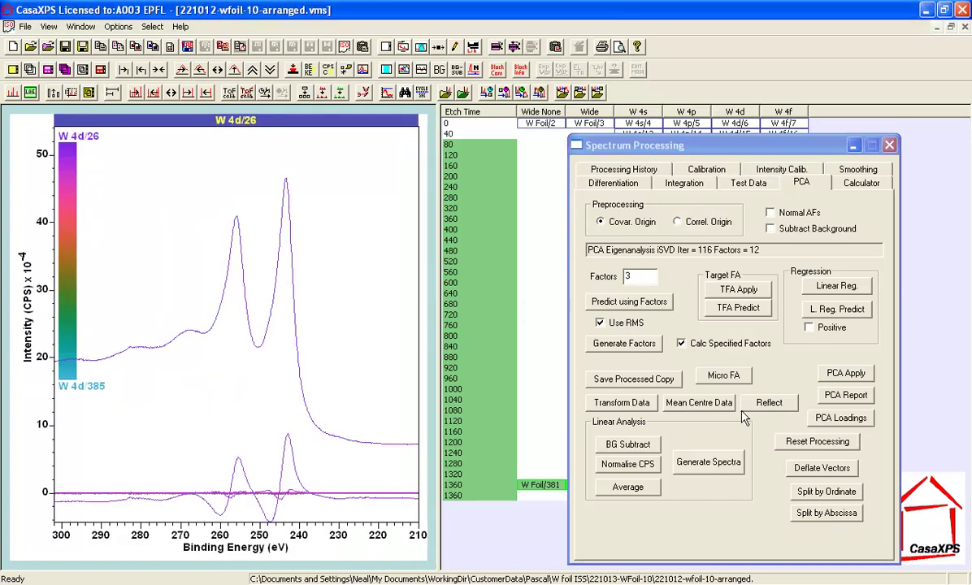
click(803, 447)
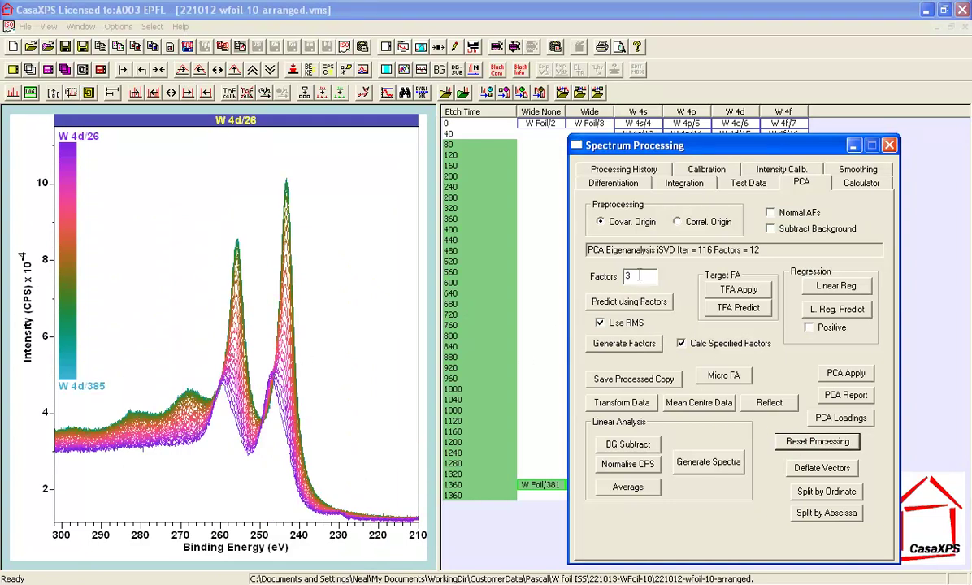
Step: Predict the selected W 4d spectra using the three PCA factors and display the residual plot above them
key(Tab)
click(600, 322)
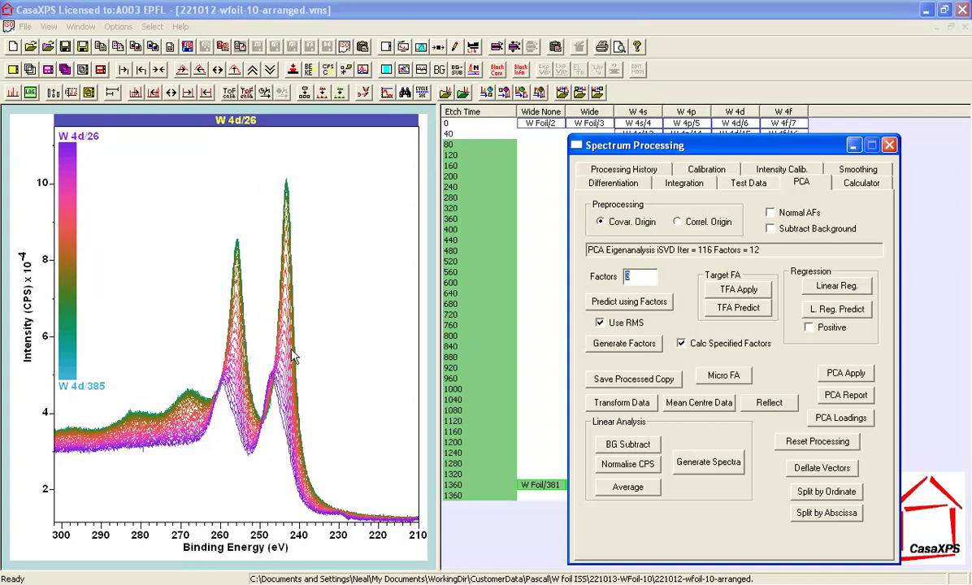
click(611, 304)
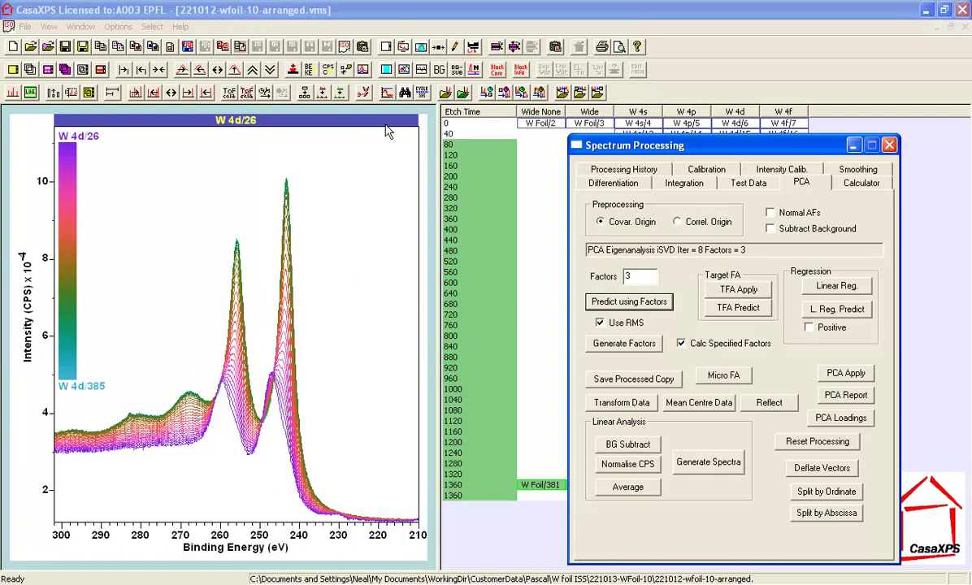
click(421, 70)
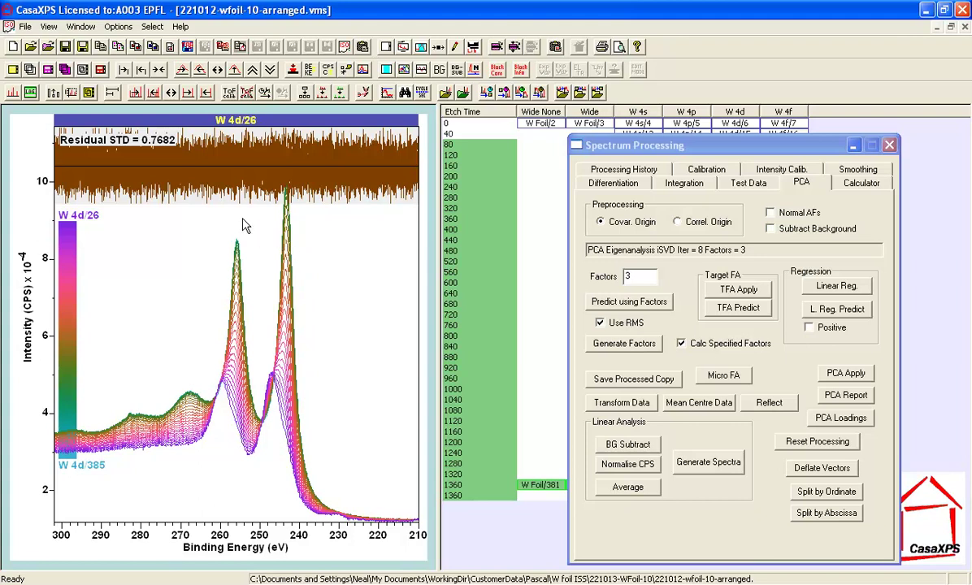
click(854, 146)
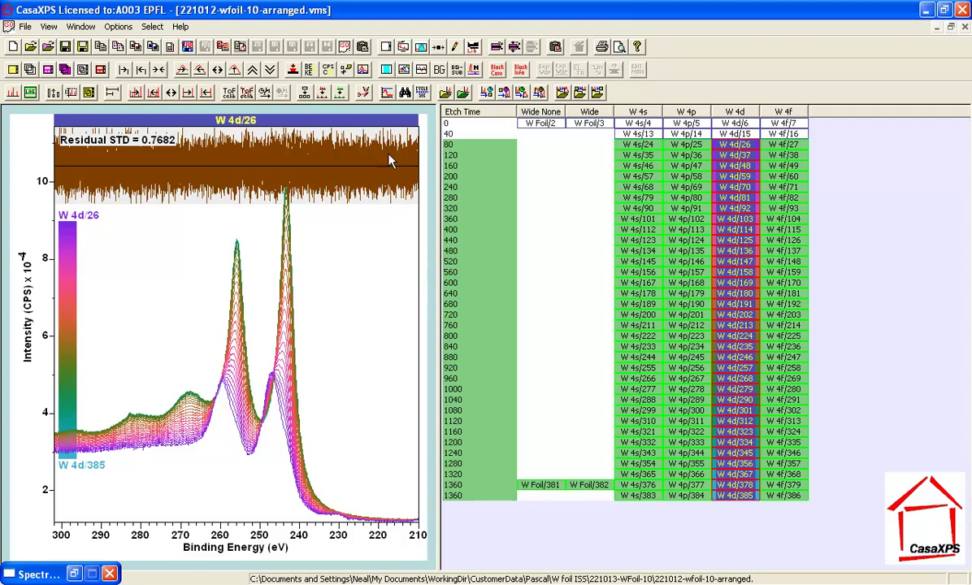
Step: Save a copy of the PCA-reconstructed W 4d spectra in the file, keeping processed data only
click(73, 574)
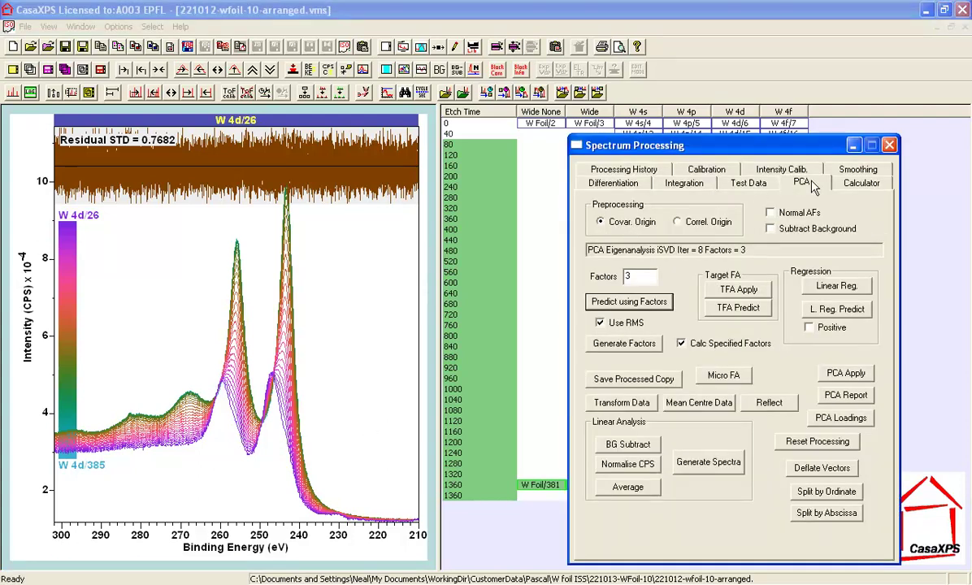
click(636, 380)
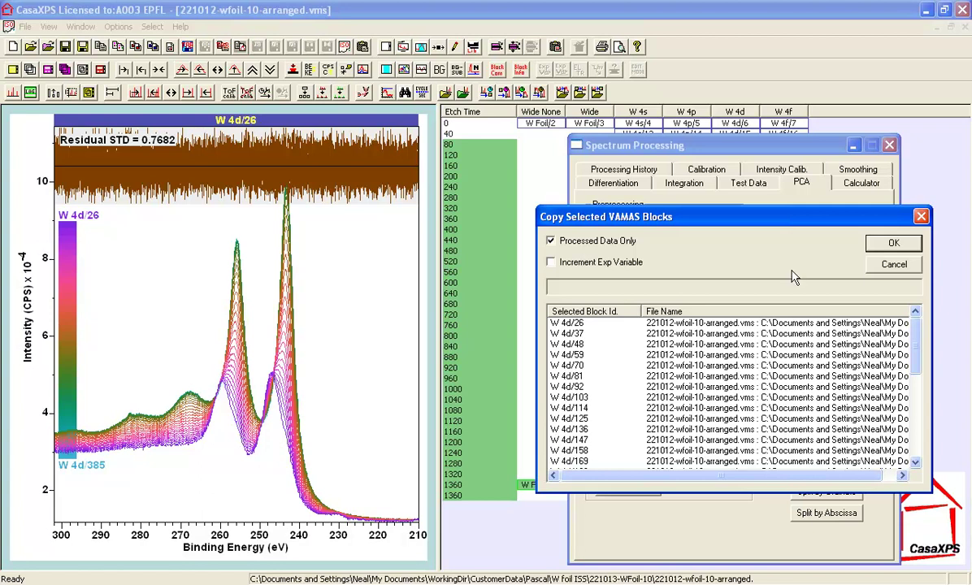
click(891, 244)
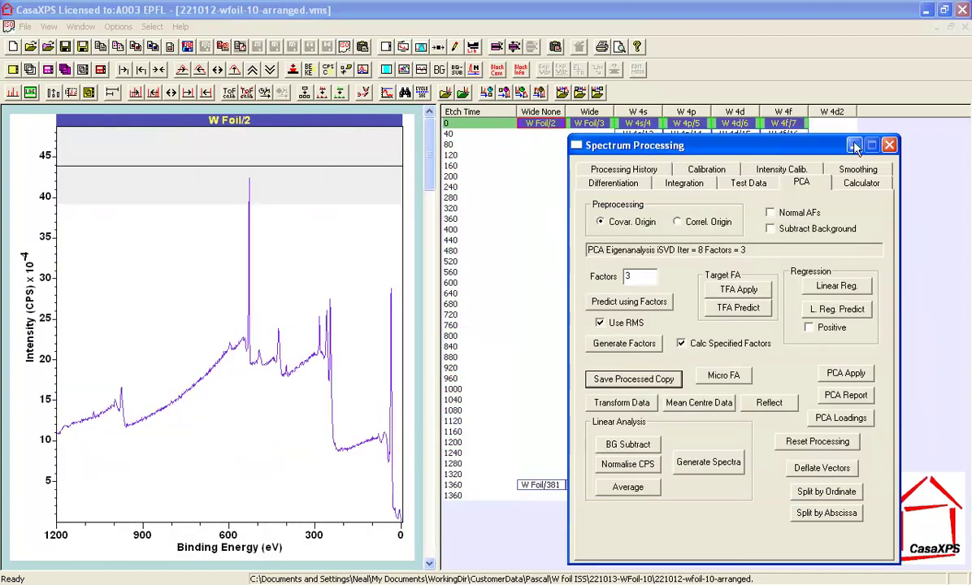
click(852, 146)
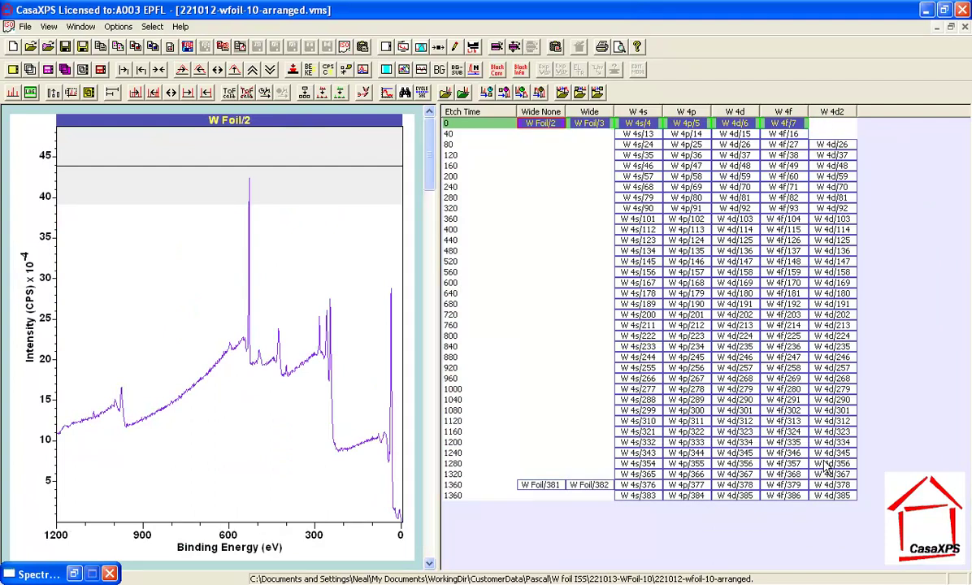
Step: Overlay the saved spectra of the W 4d2 column and switch to the W 4d column to compare them
click(825, 113)
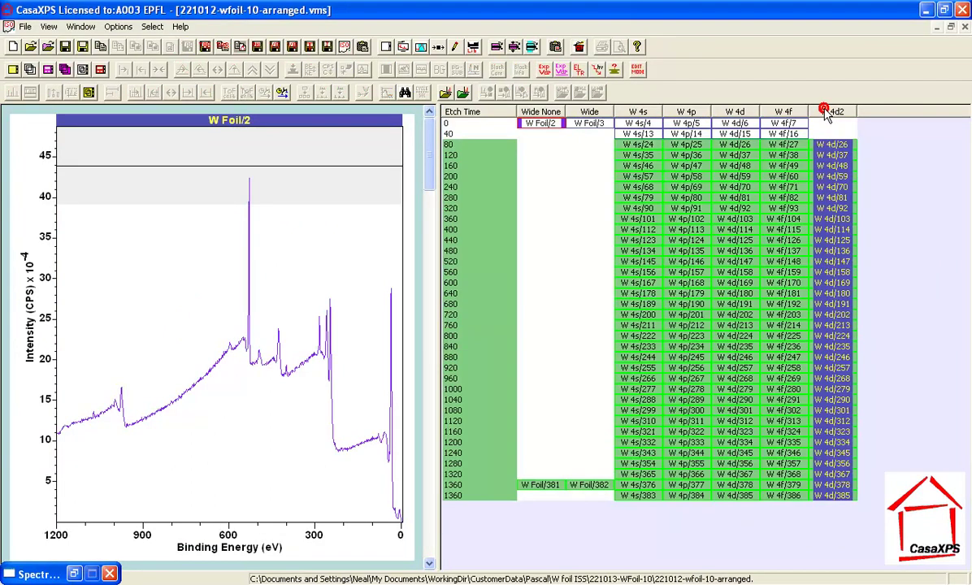
click(31, 70)
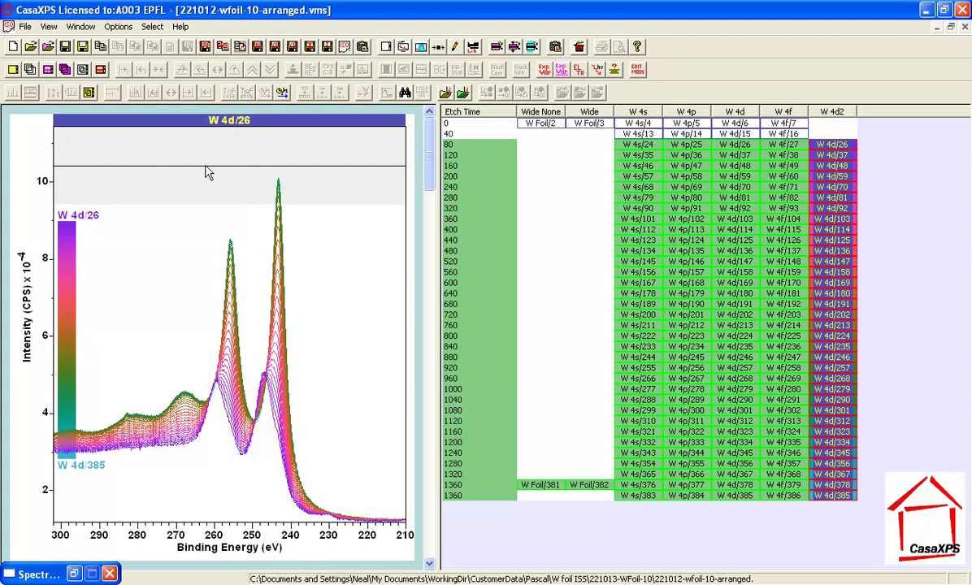
key(Left)
key(Left)
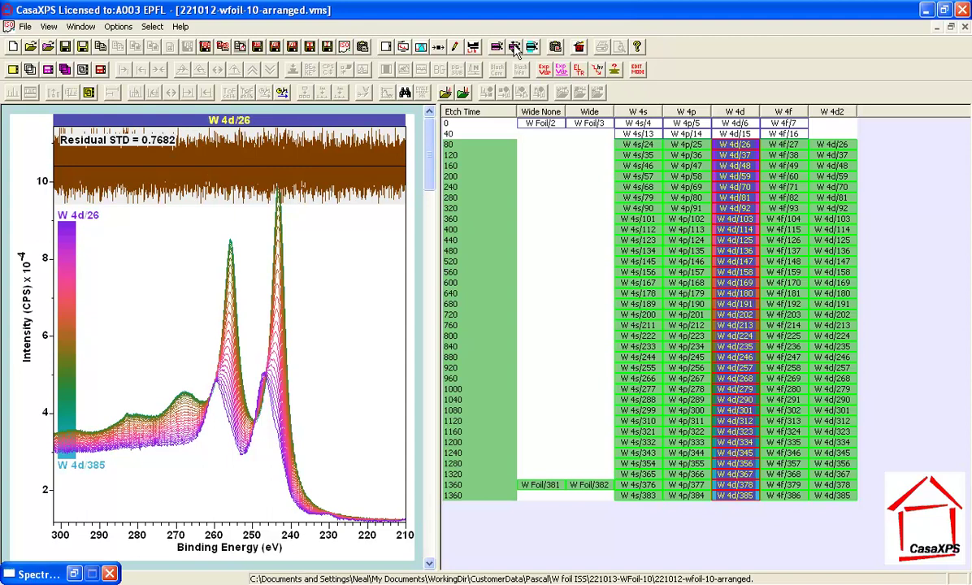
Step: Reset the processing of the original W 4d spectra and compare them with the overlaid W 4d2 copies
click(436, 47)
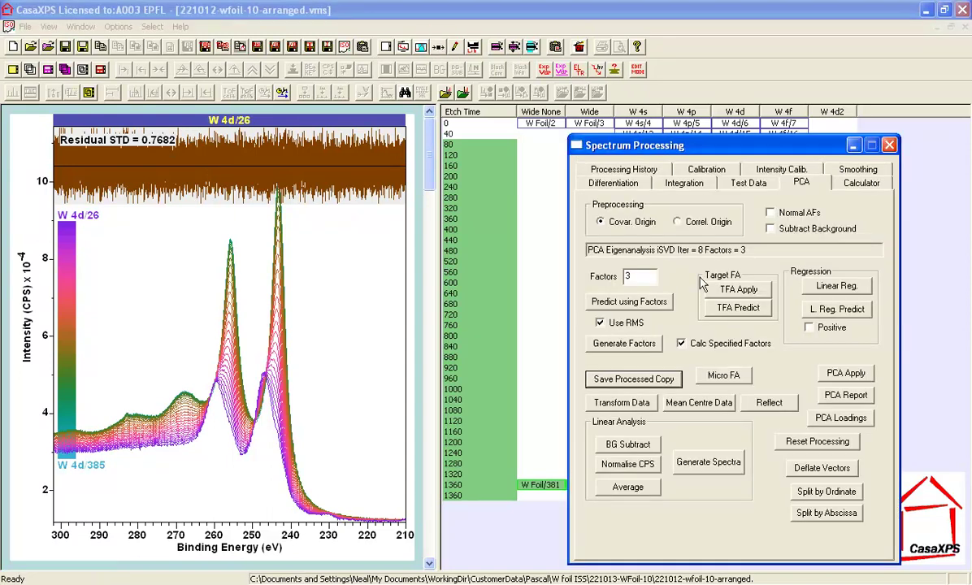
click(780, 442)
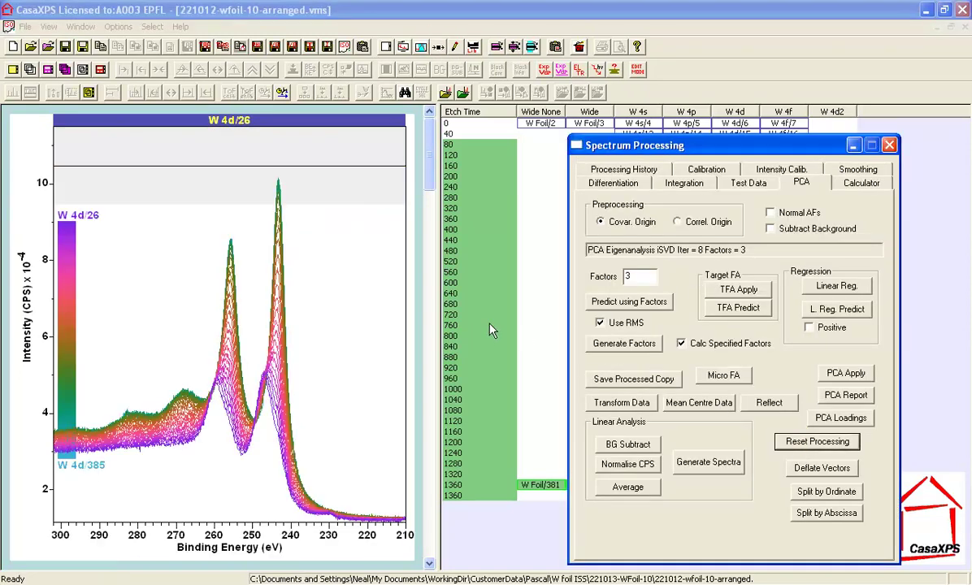
click(853, 145)
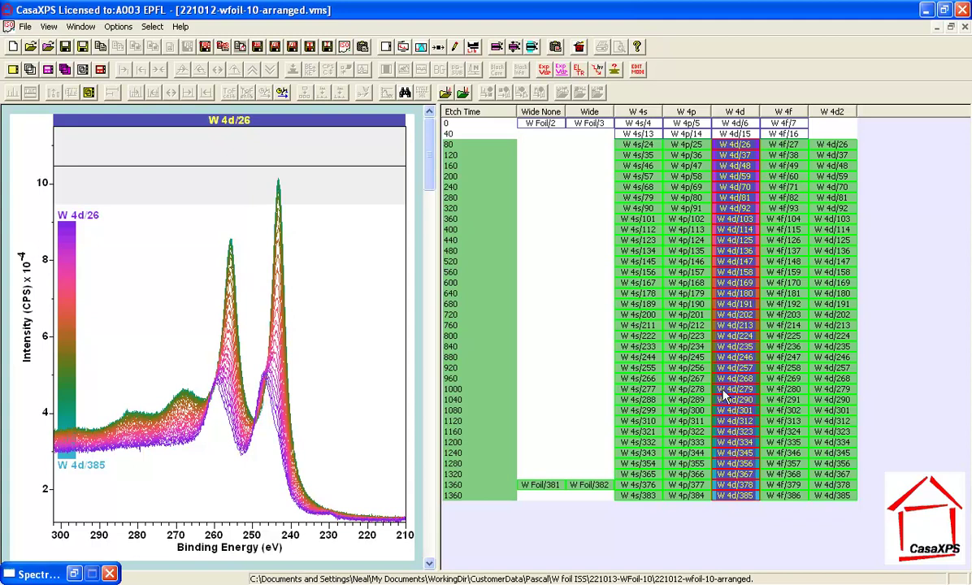
click(340, 183)
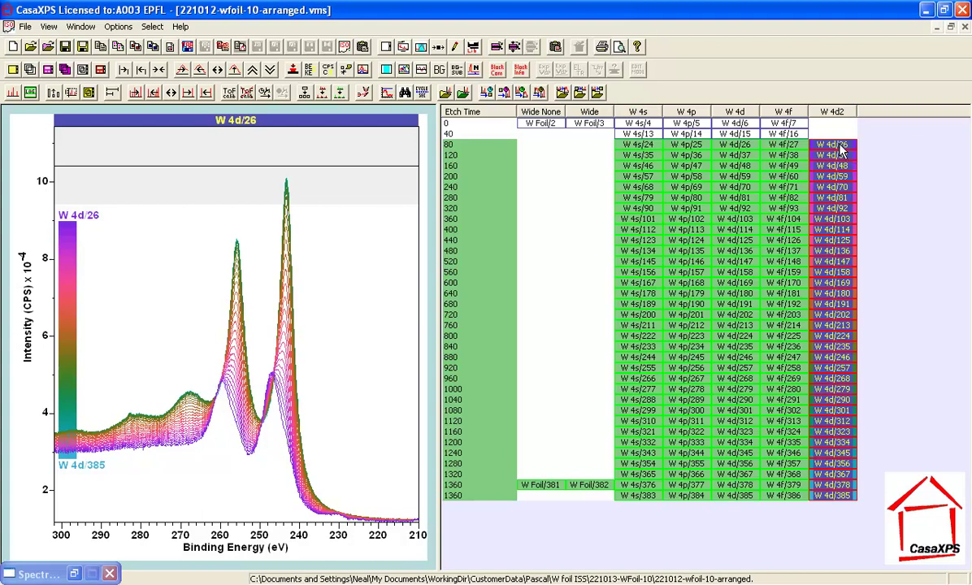
Step: Overlay only the W 4d2 spectra W 4d/26 at etch time 80 and W 4d/385 at etch time 1360 as basis spectra
click(786, 144)
ctrl+click(829, 495)
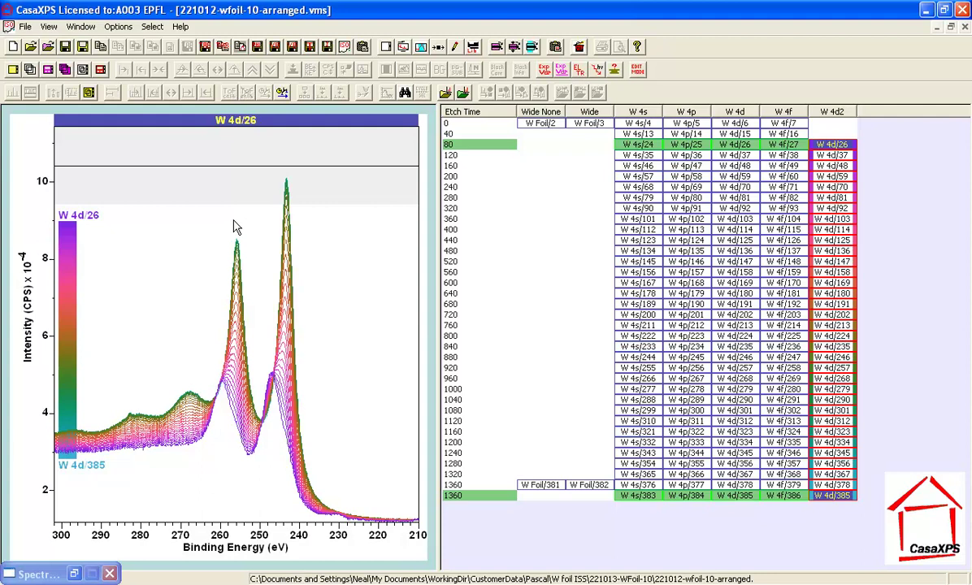
click(30, 71)
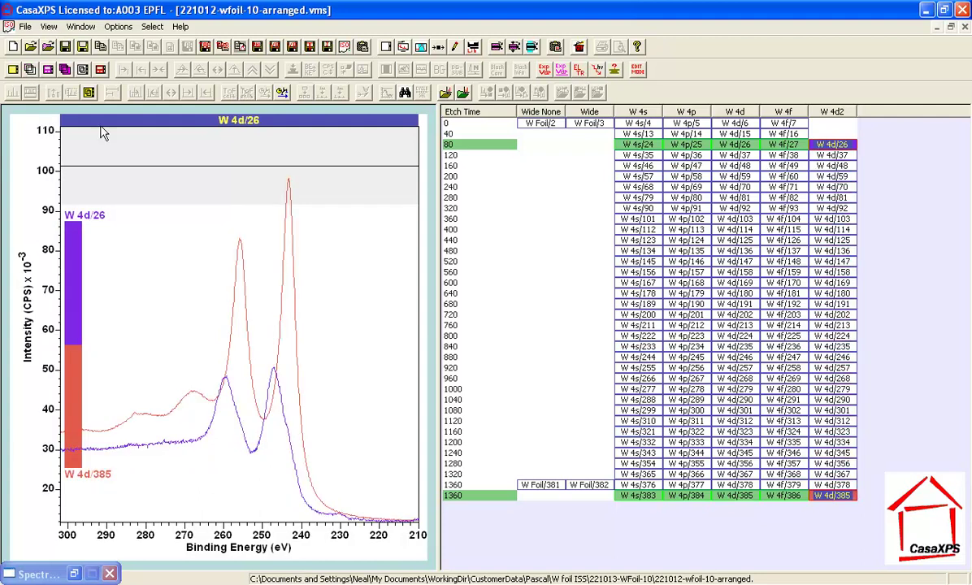
click(74, 575)
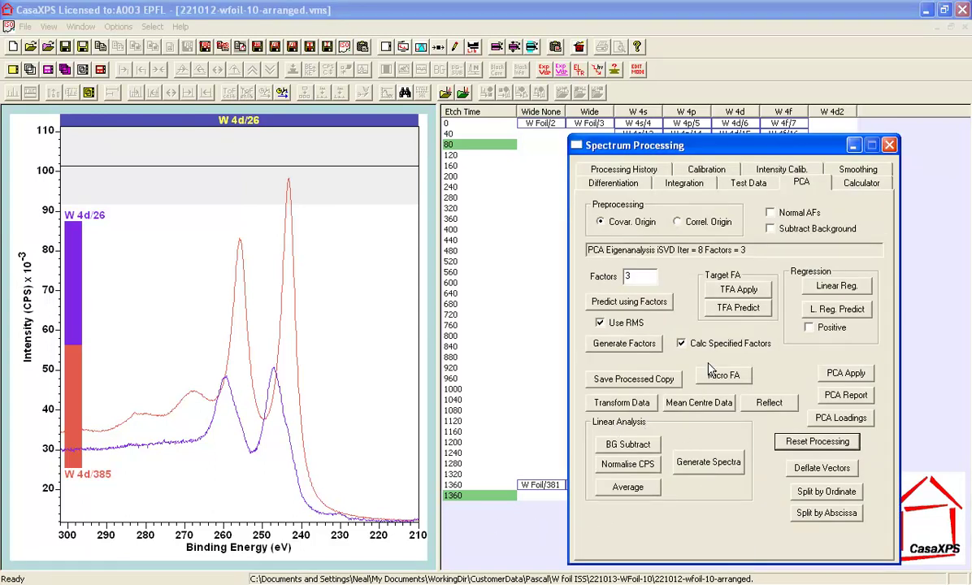
click(854, 145)
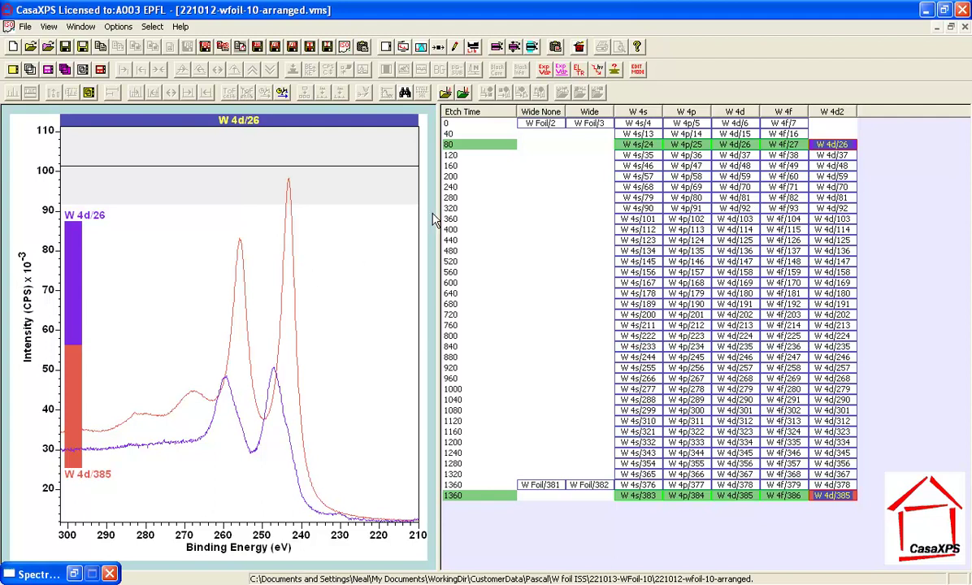
Step: Generate linear least-squares spectra for the whole W 4d2 column using the two displayed spectra as the basis
click(832, 117)
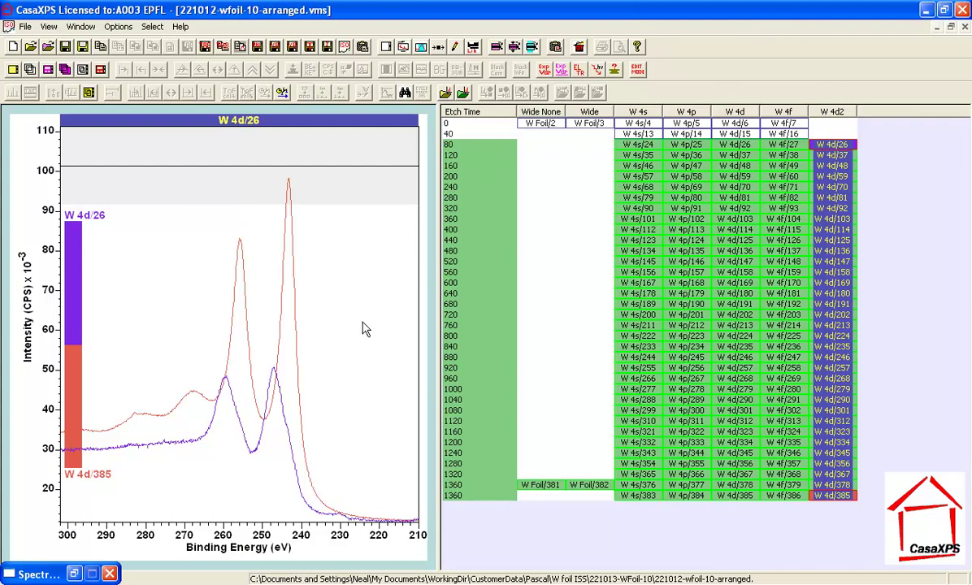
click(74, 574)
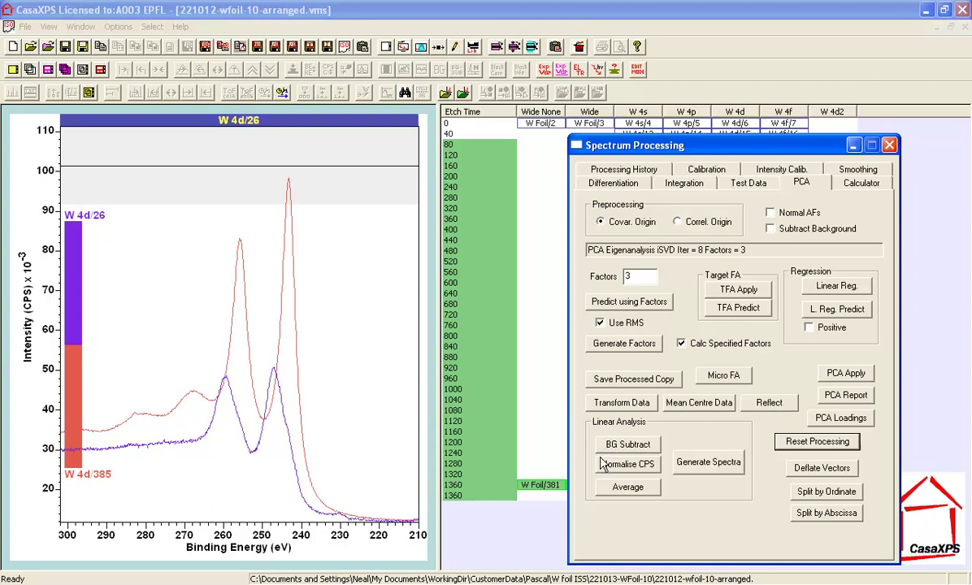
click(693, 469)
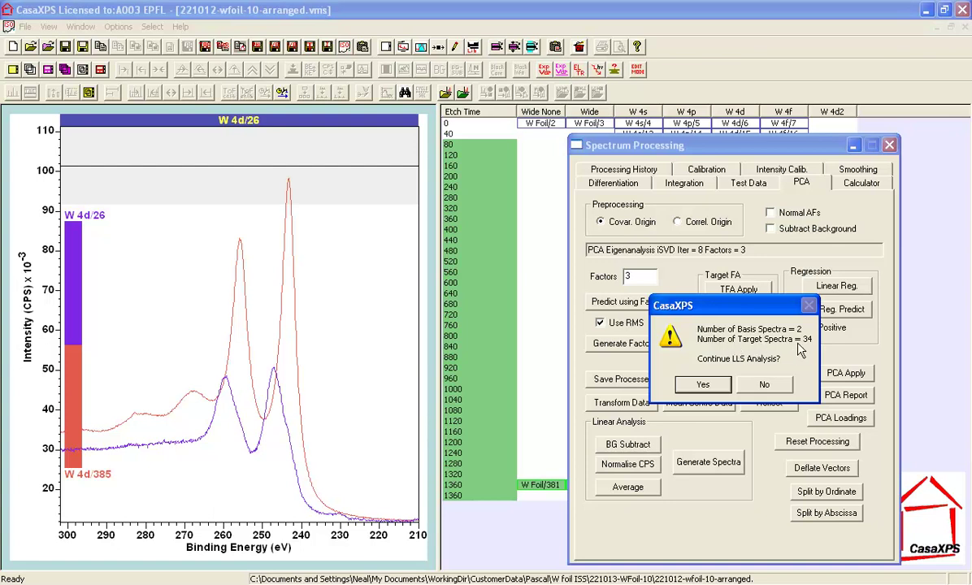
click(701, 386)
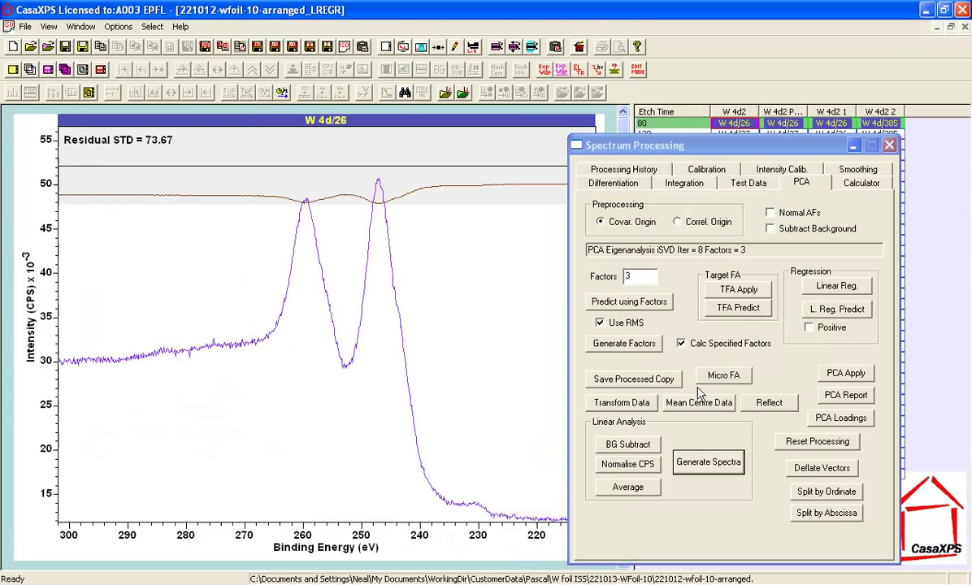
click(854, 146)
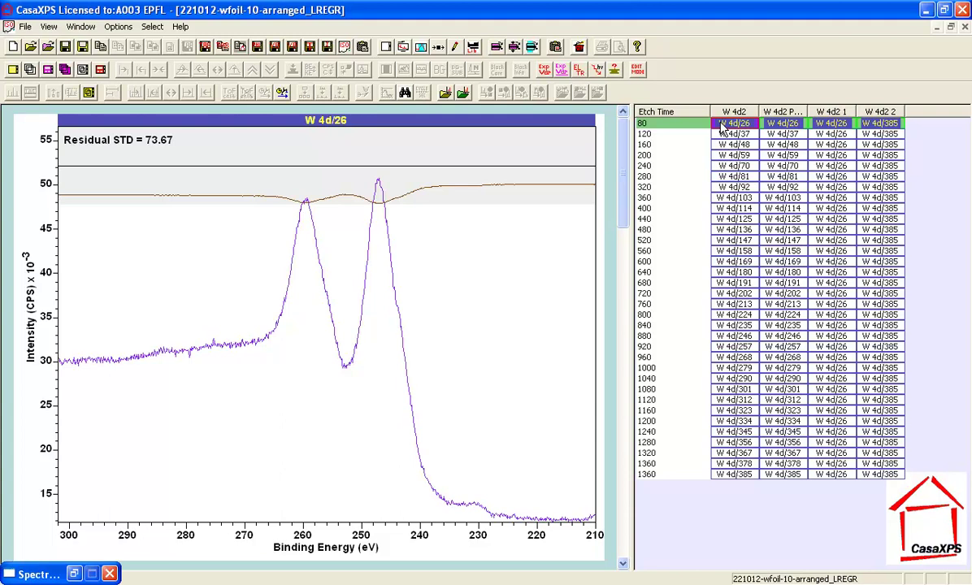
Step: Inspect the generated columns, overlay all four spectra for etch time 160 and hide the residual plot
click(785, 114)
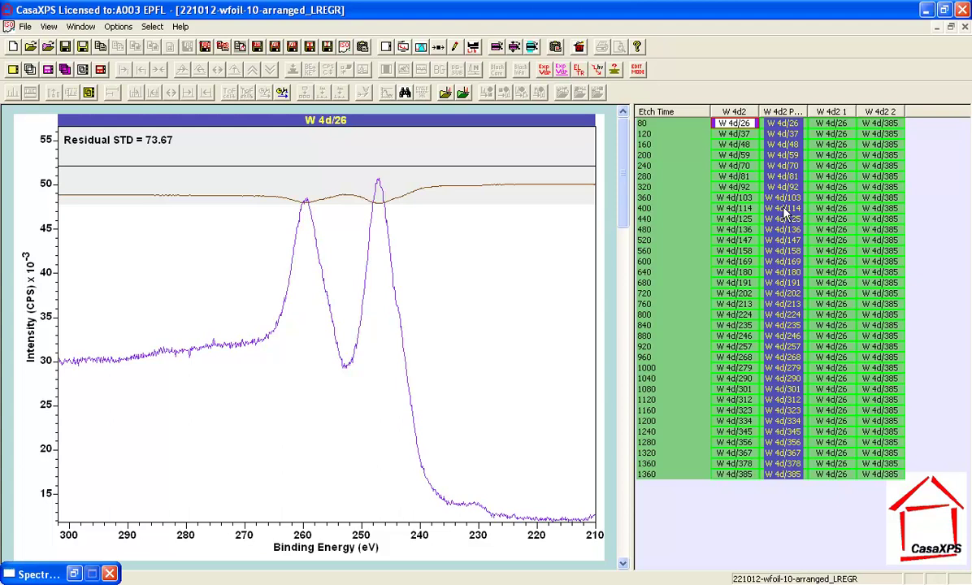
click(830, 114)
click(826, 112)
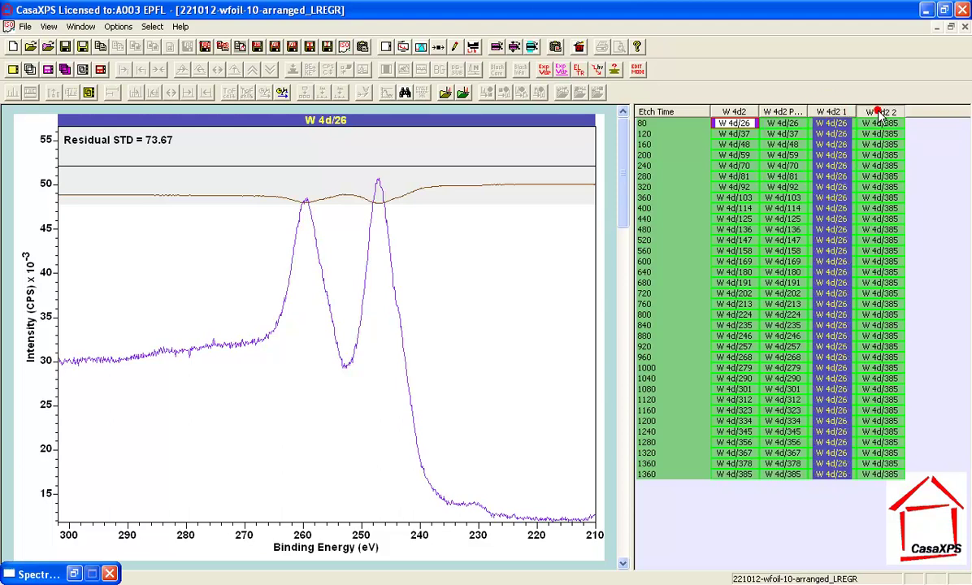
click(824, 112)
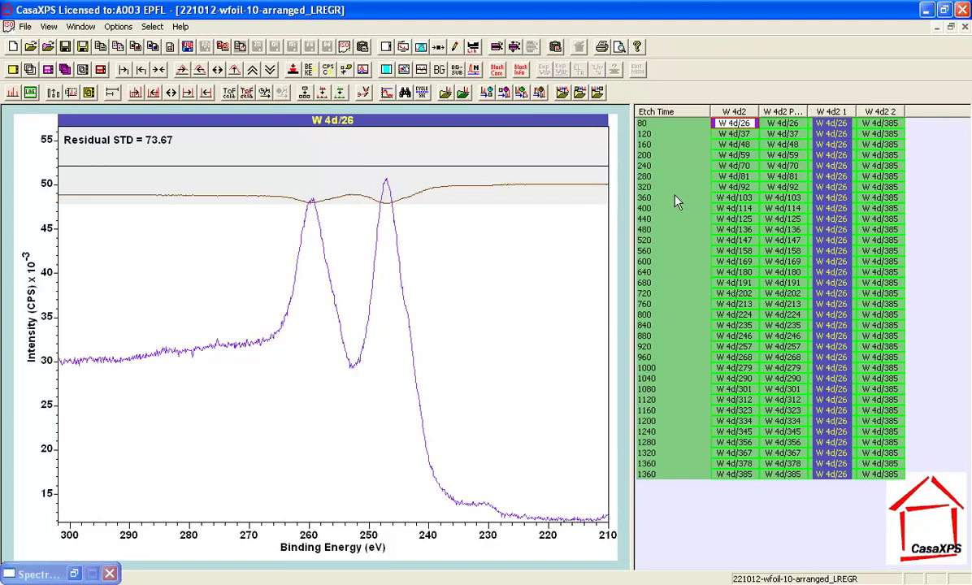
click(672, 144)
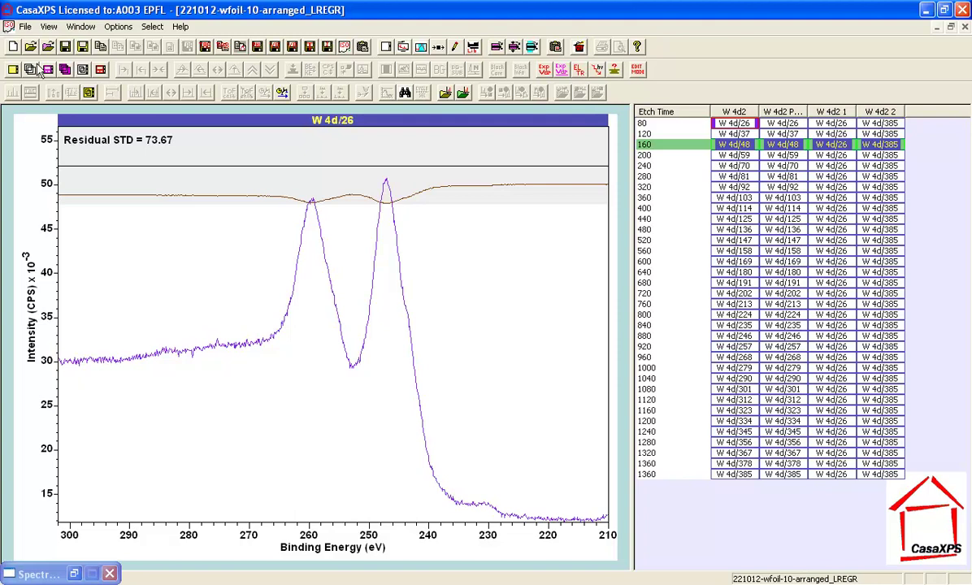
click(82, 70)
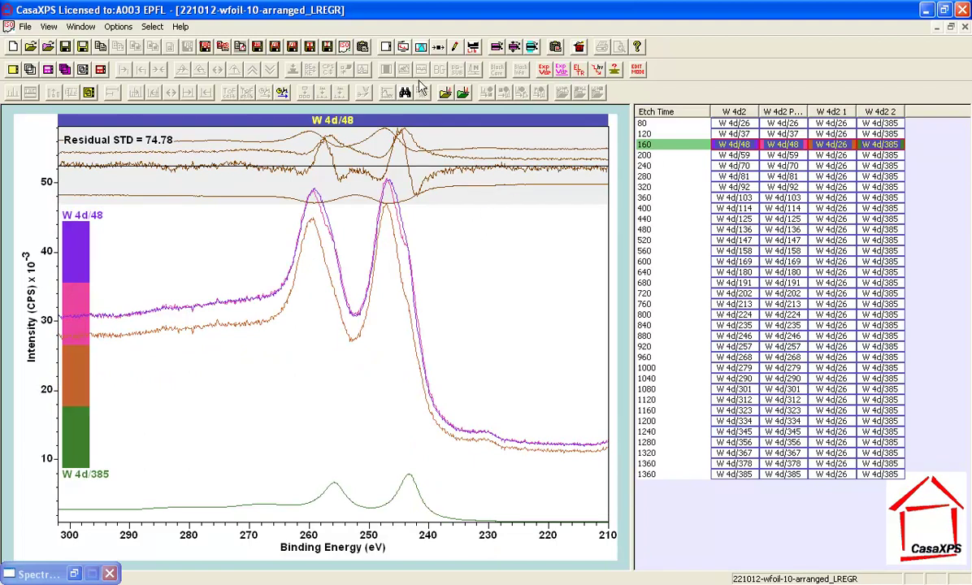
click(388, 68)
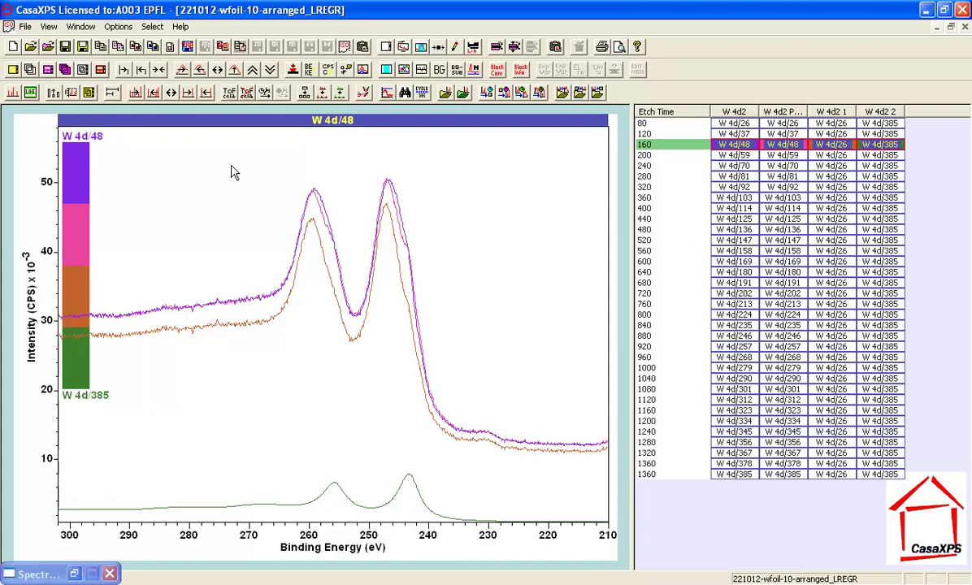
Step: Step through the overlaid fits at successive etch times up to 400 and return to etch time 360
key(Down)
key(Down)
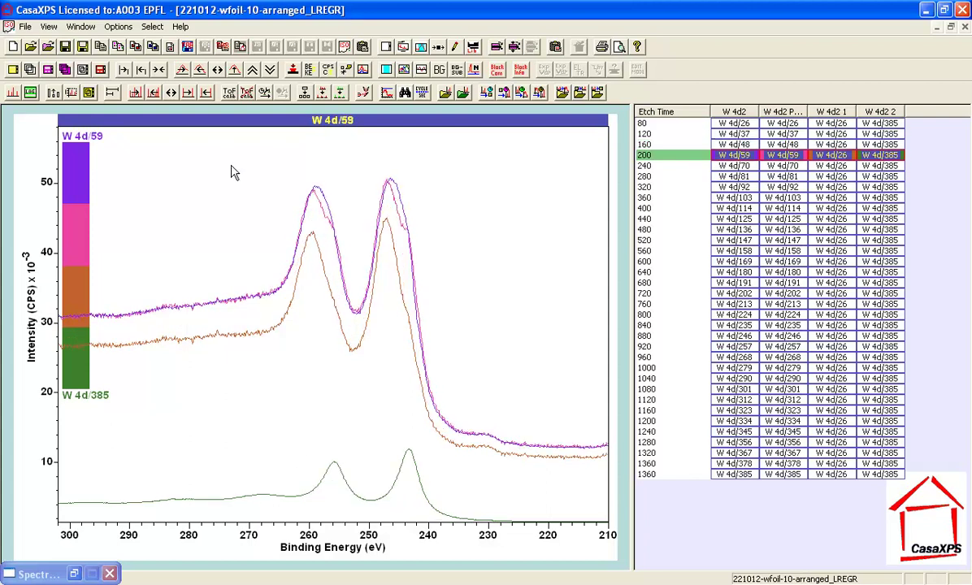
key(Down)
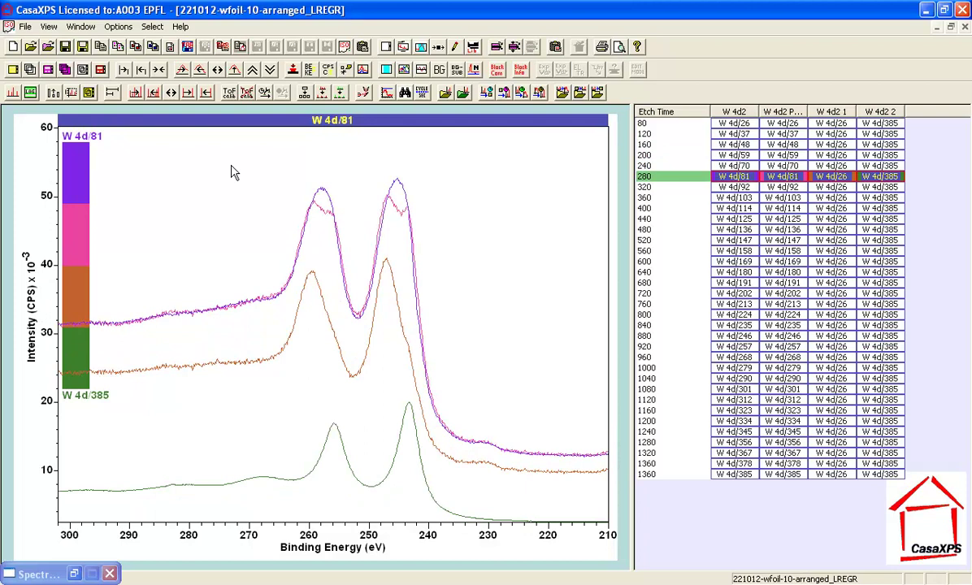
key(Down)
key(Down)
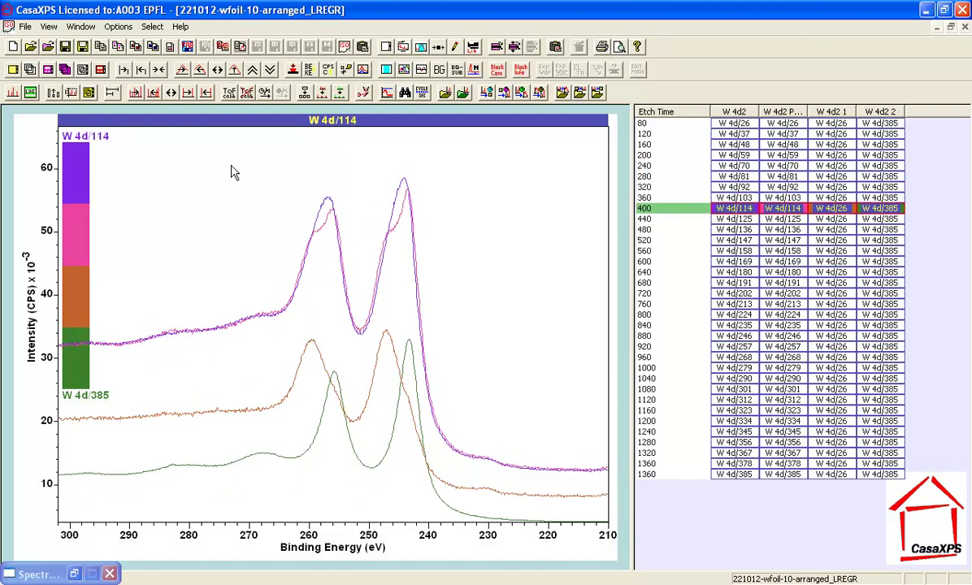
key(Up)
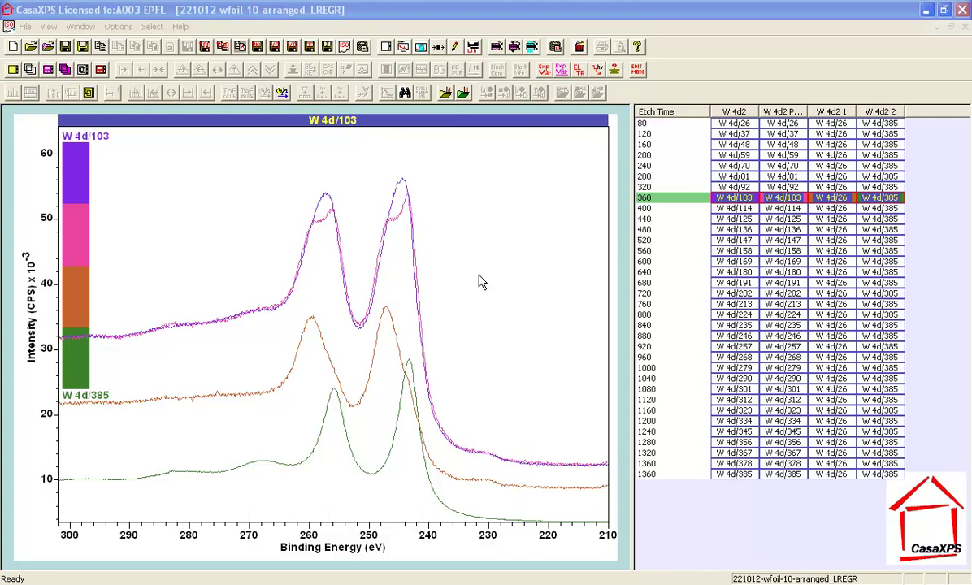
Step: Overlay only the W 4d2 spectrum and its fitted counterpart at etch time 360, and calculate difference spectra from this pair
click(434, 47)
click(598, 114)
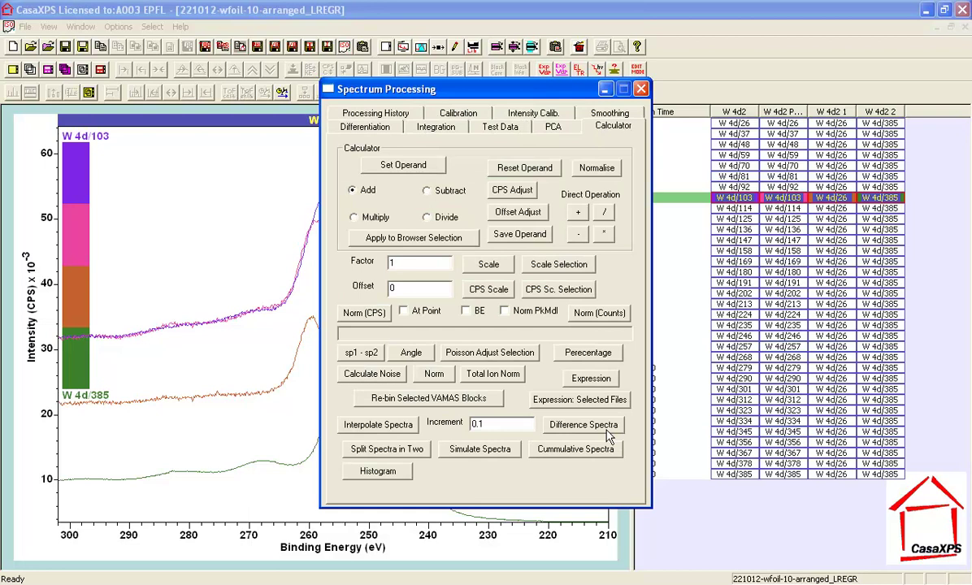
click(603, 89)
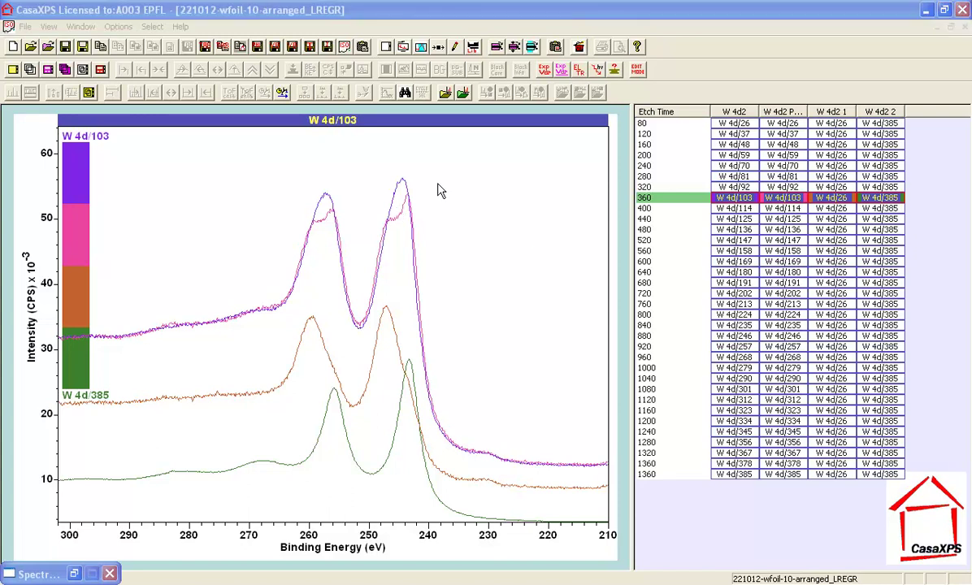
click(415, 46)
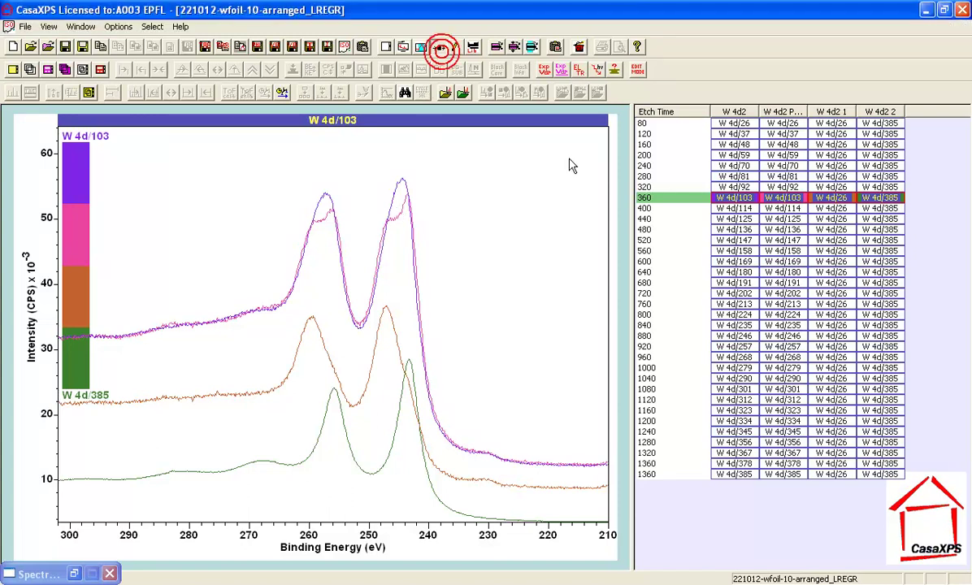
click(783, 198)
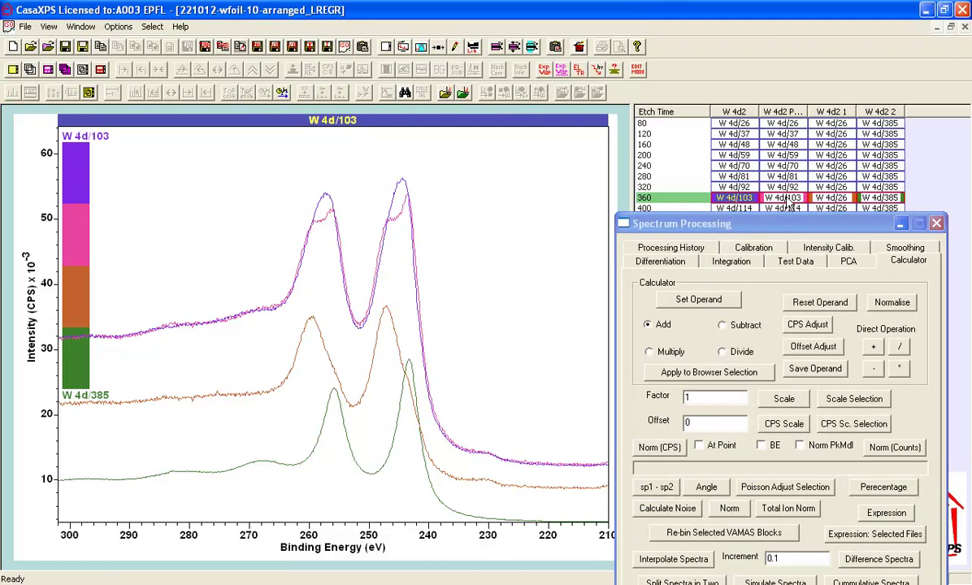
click(29, 69)
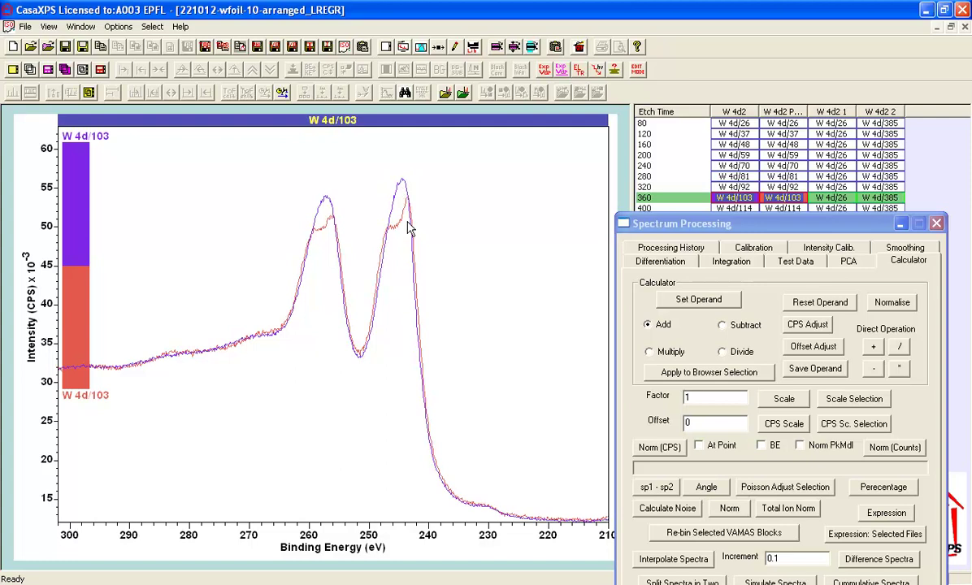
click(874, 559)
click(902, 224)
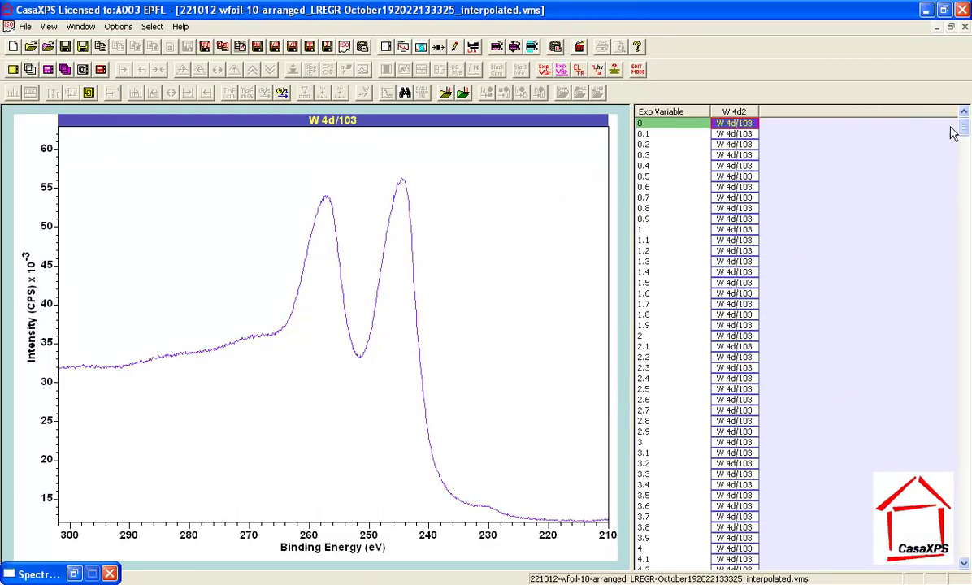
Step: Overlay the difference series' first spectrum, at variable 0, with its last spectrum, at variable 100
drag(964, 126, 967, 549)
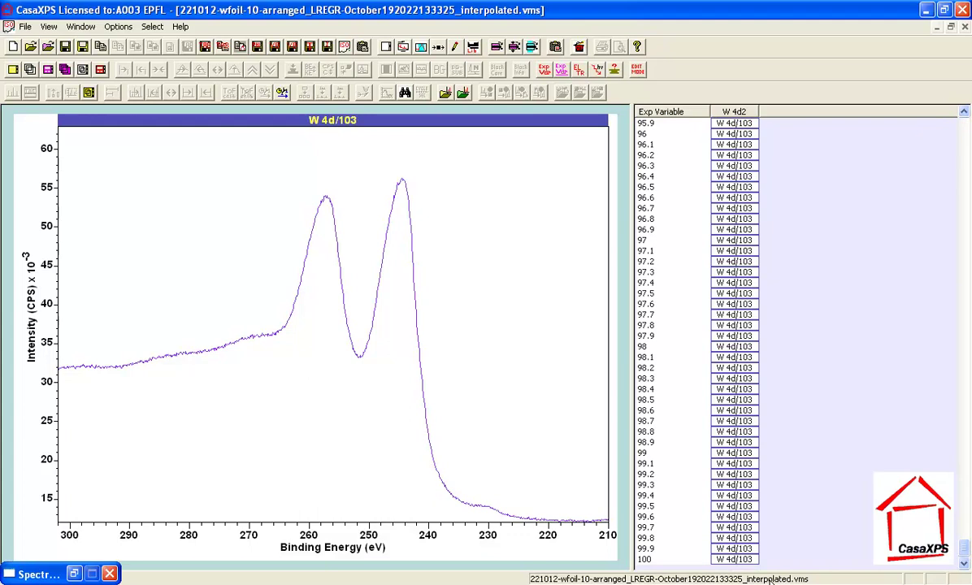
click(727, 559)
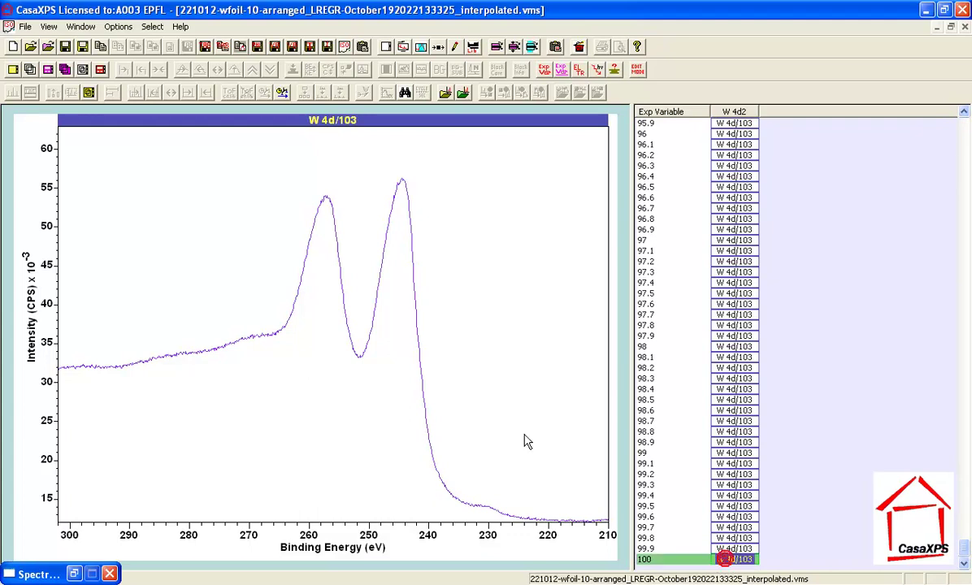
click(29, 70)
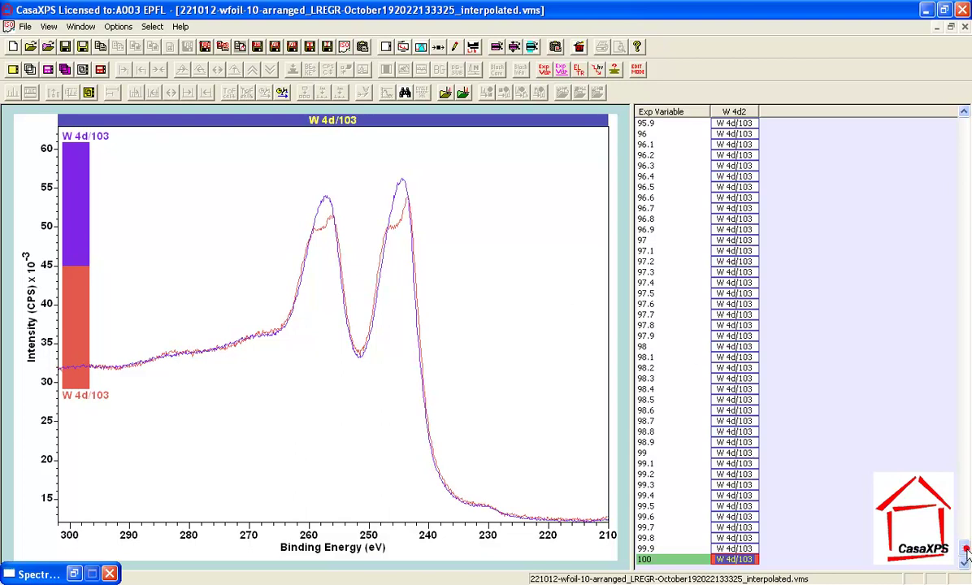
key(Home)
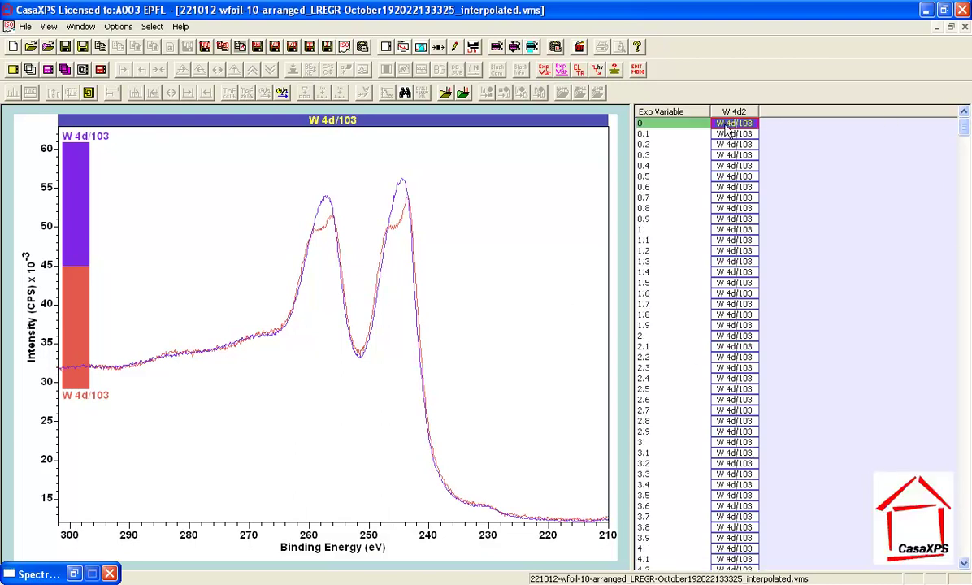
Step: Step through the interpolated difference spectra from variable 0 onward and settle on the spectrum at variable 38.1
click(731, 126)
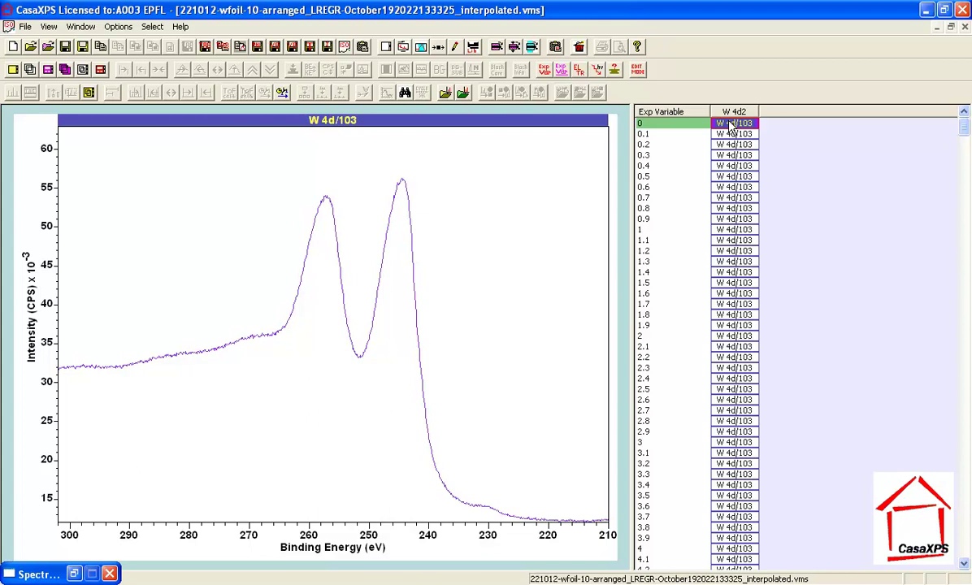
key(Down)
key(Down)
key(Down)
key(Down)
key(Down)
key(Down)
key(Down)
key(Down)
key(Down)
key(Down)
key(Down)
key(Down)
key(Down)
key(Down)
key(Down)
key(Down)
key(Down)
key(Down)
key(Down)
key(Down)
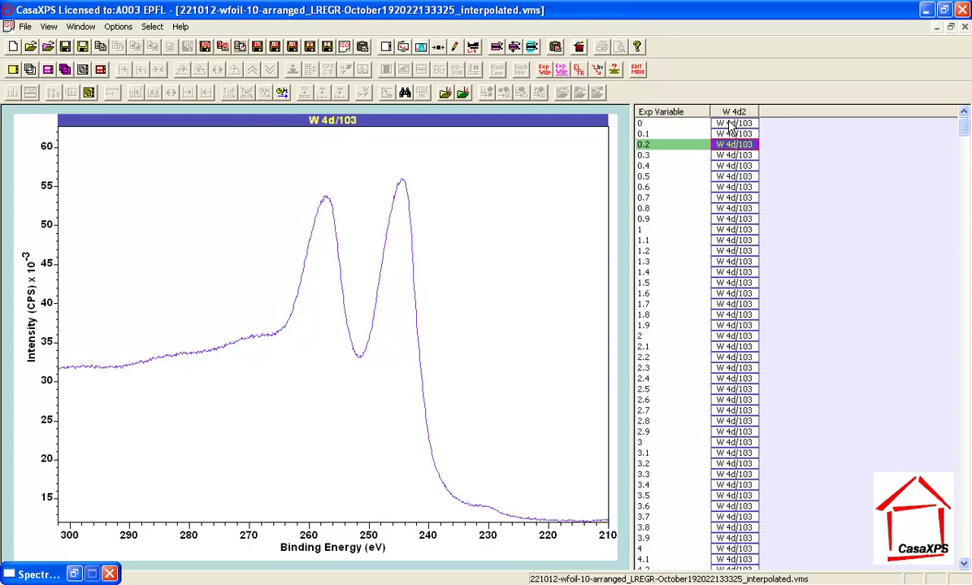
key(Down)
key(Down)
key(Down)
key(Down)
key(Down)
key(Down)
key(Down)
key(Down)
key(Down)
key(Down)
key(Down)
key(Down)
key(Down)
key(Down)
key(Down)
key(Down)
key(Down)
key(Down)
key(Down)
key(Down)
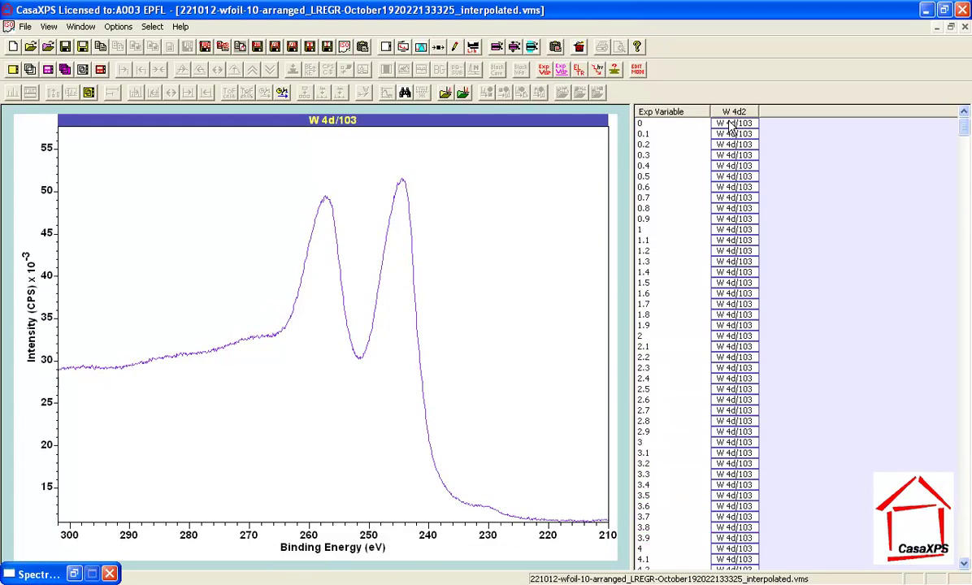
key(Down)
key(Down)
key(Down)
key(Down)
key(Down)
key(Down)
key(Down)
key(Down)
key(Down)
key(Down)
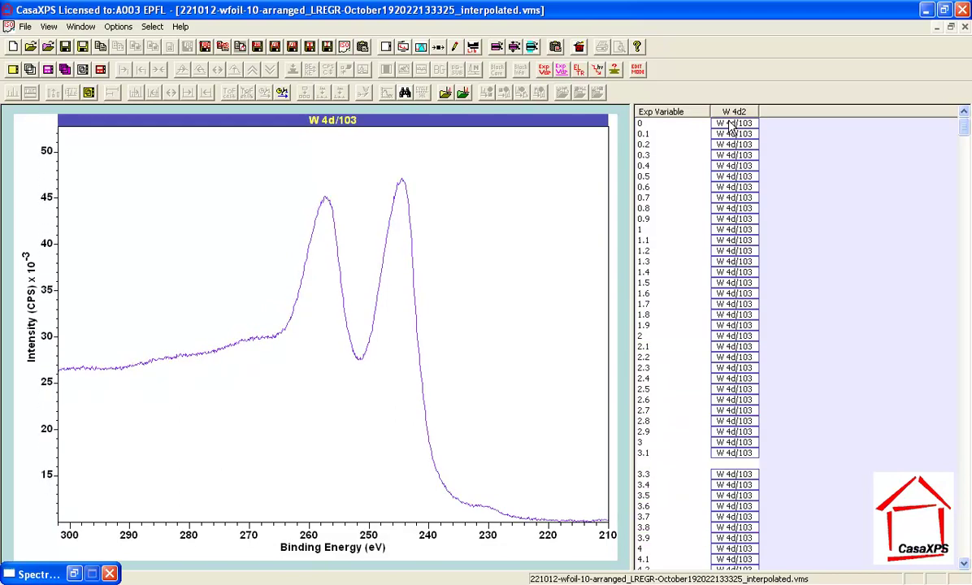
key(Down)
key(Down)
key(Down)
key(Down)
key(Down)
key(Down)
key(Down)
key(Down)
key(Down)
key(Down)
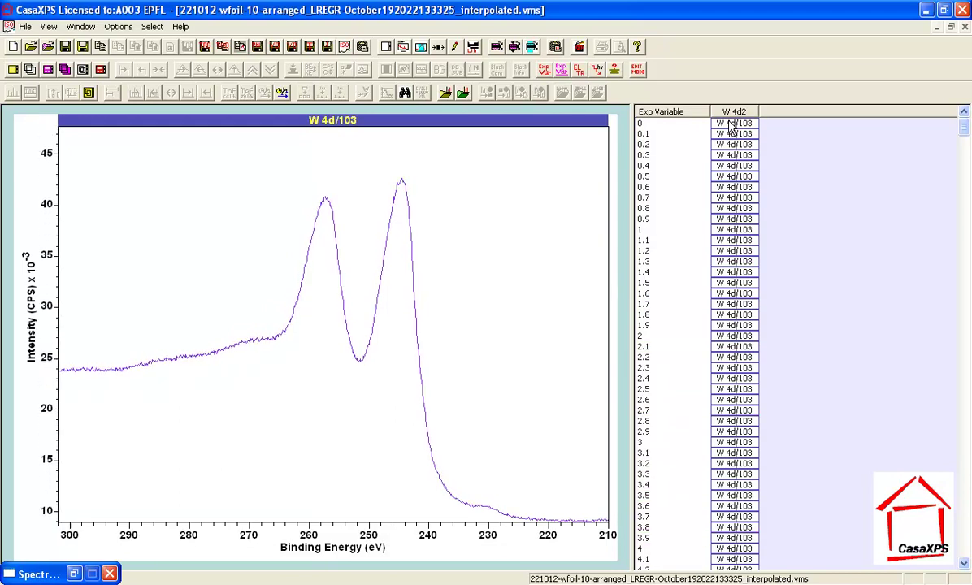
key(Down)
key(Down)
key(Down)
key(Down)
key(Down)
key(Down)
key(Down)
key(Down)
key(Down)
key(Down)
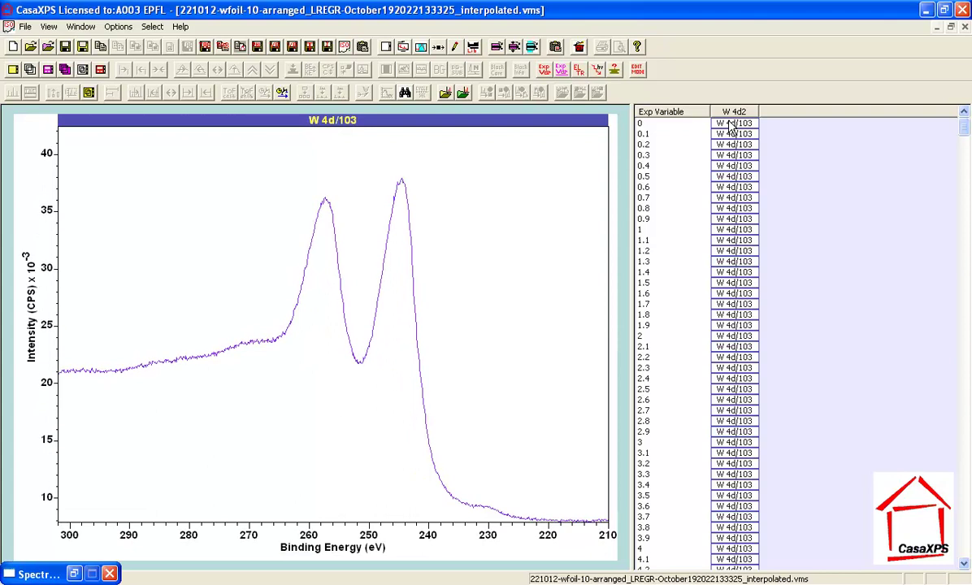
key(Down)
key(Down)
key(Down)
key(Down)
key(Down)
key(Down)
key(Down)
key(Down)
key(Down)
key(Down)
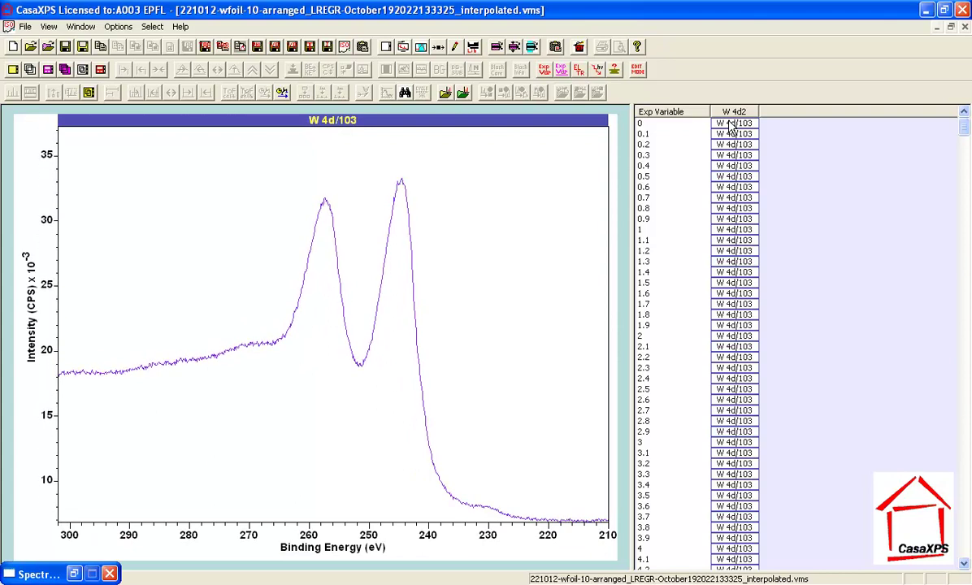
key(Down)
key(Down)
key(Down)
key(Down)
key(Down)
key(Down)
key(Down)
key(Down)
key(Down)
key(Down)
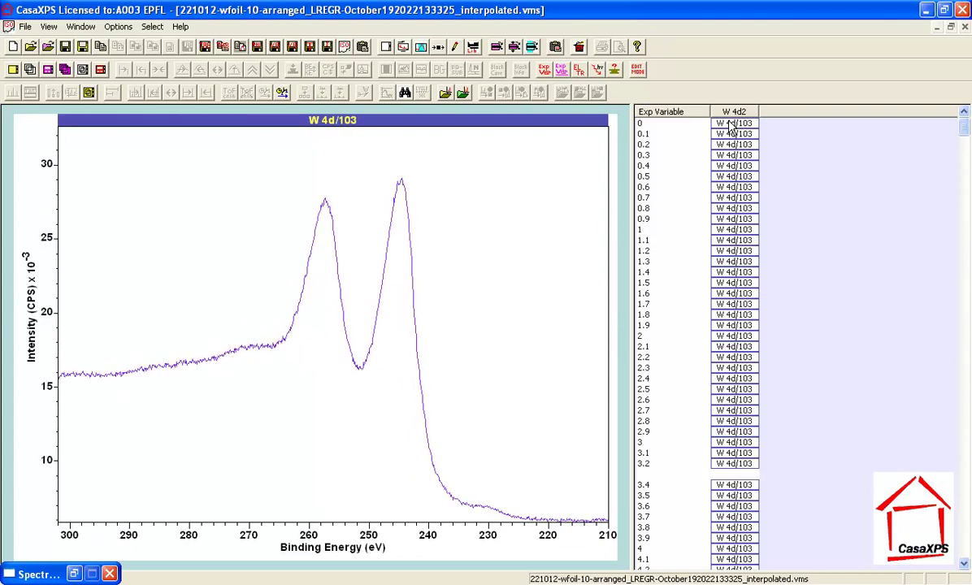
key(Down)
key(Down)
key(Down)
key(Down)
key(Down)
key(Down)
key(Down)
key(Down)
key(Down)
key(Down)
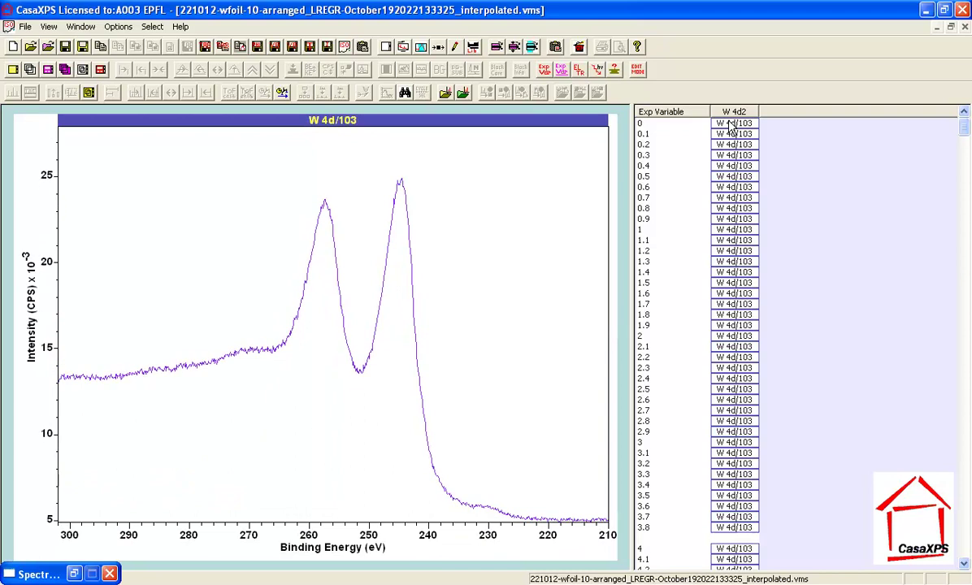
key(Down)
key(Down)
key(Down)
key(Down)
key(Down)
key(Down)
key(Down)
key(Down)
key(Down)
key(Down)
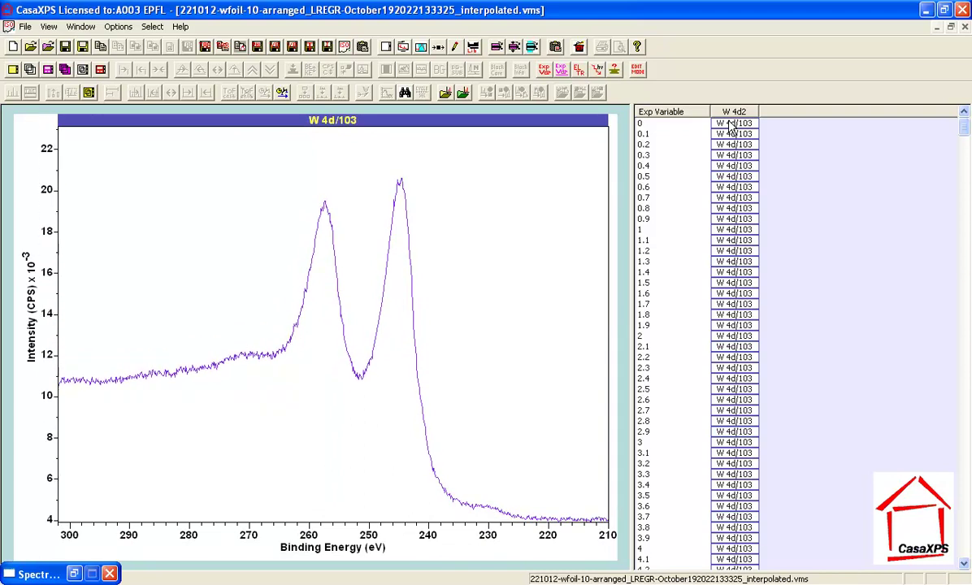
key(Down)
key(Down)
key(Down)
key(Down)
key(Down)
key(Down)
key(Down)
key(Down)
key(Down)
key(Down)
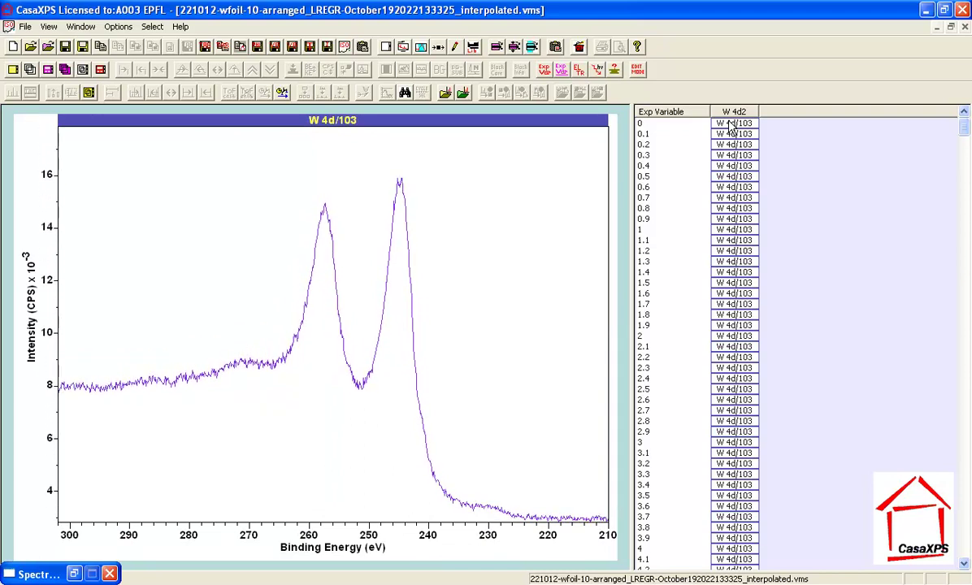
key(Down)
key(Down)
key(Down)
key(Down)
key(Down)
key(Down)
key(Down)
key(Down)
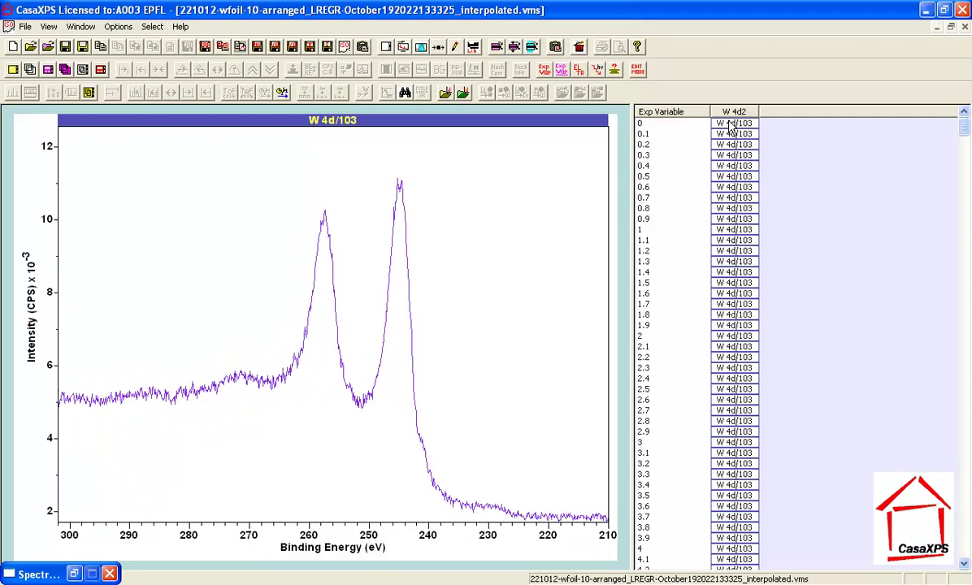
key(Down)
key(Down)
key(Down)
key(Down)
key(Down)
key(Down)
key(Down)
key(Down)
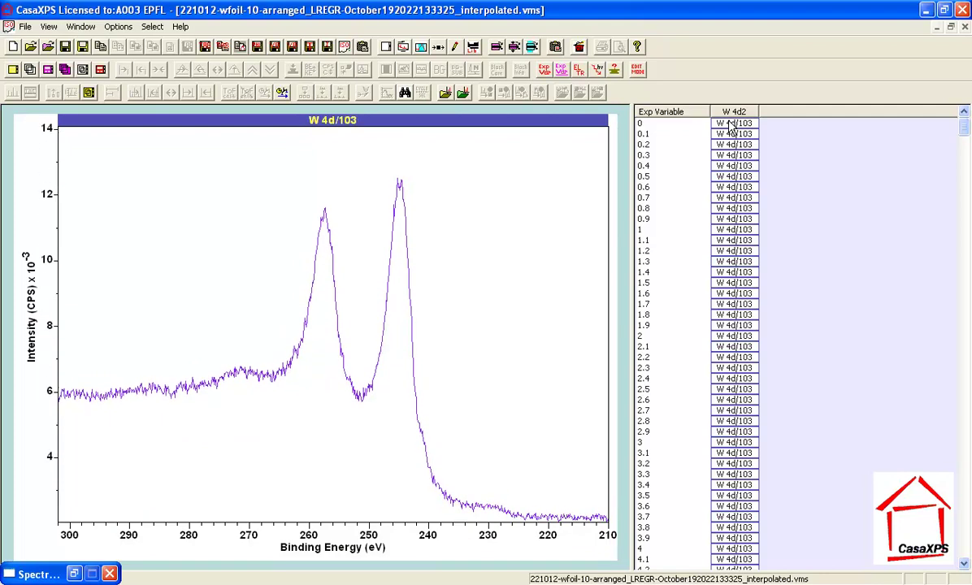
key(Down)
key(Down)
key(Down)
key(Down)
key(Down)
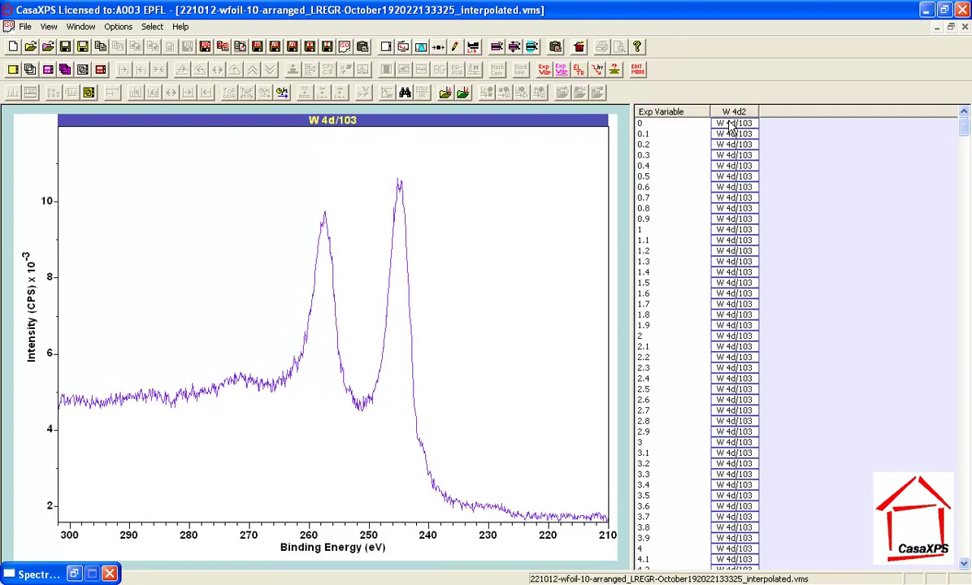
key(Down)
key(Down)
key(Down)
key(Down)
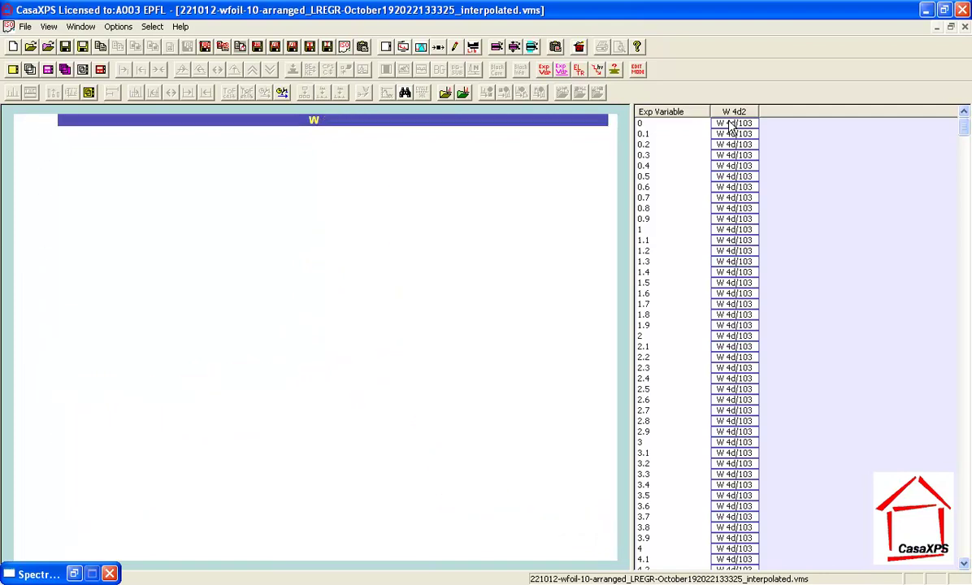
key(Down)
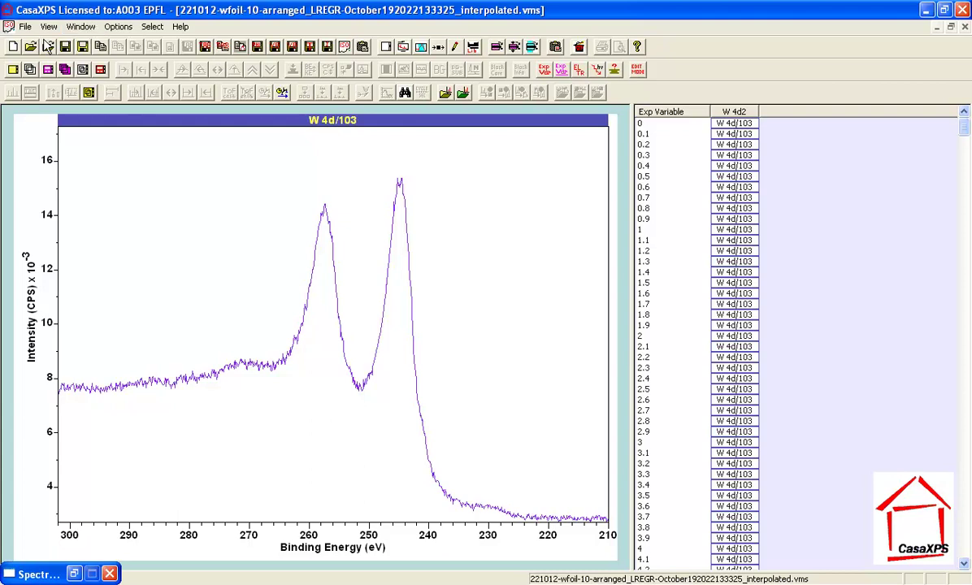
Step: Create a new file and copy the chosen W 4d difference spectrum into it
click(11, 46)
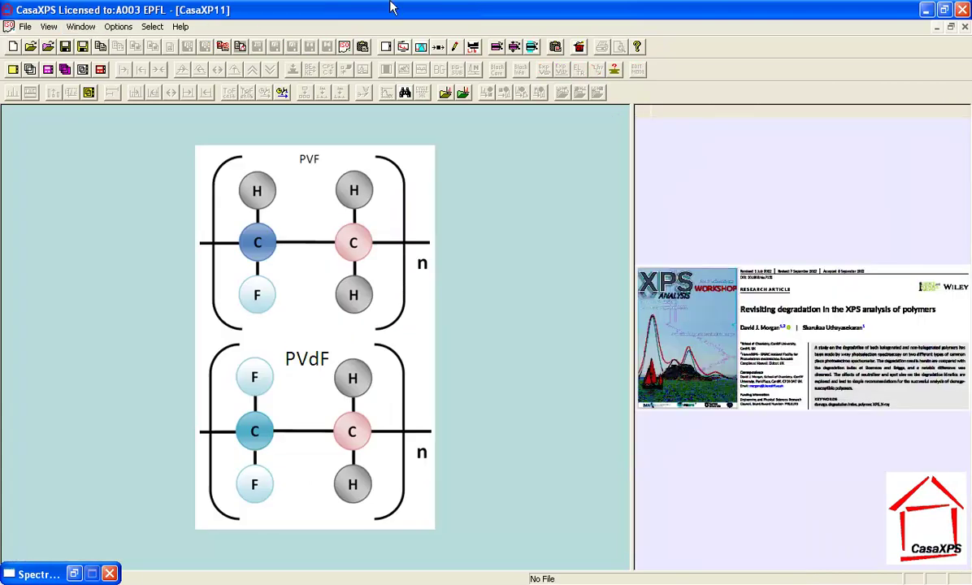
click(556, 48)
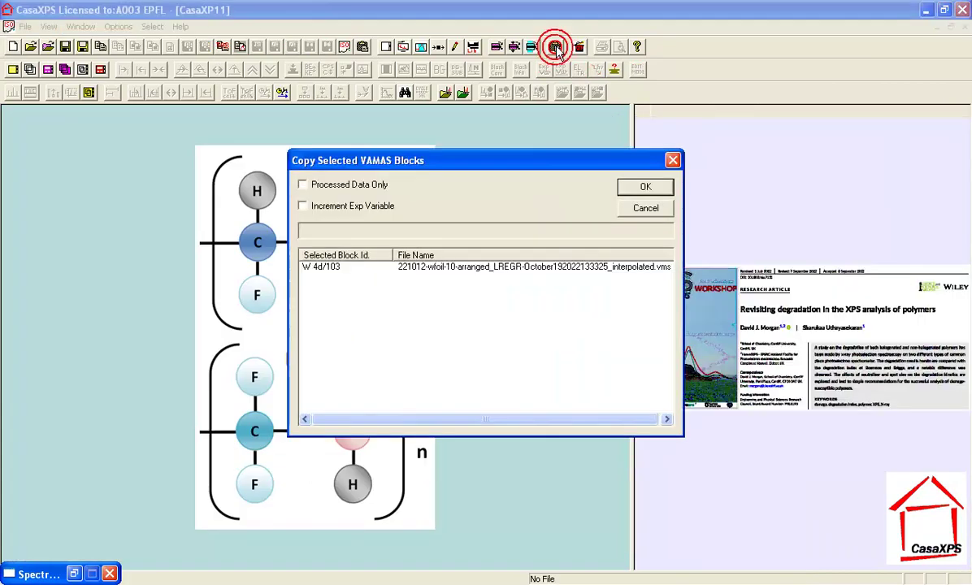
click(643, 189)
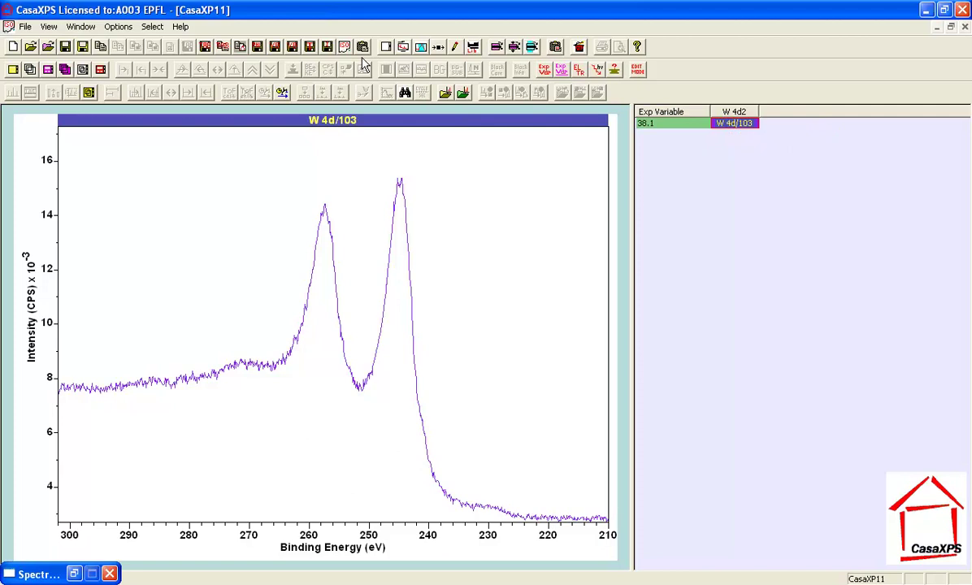
Step: Copy the W 4d2 spectra at etch time 80 and last etch time 1360 from 221012-wfoil-10-arranged.vms into the new file and overlay all three spectra
click(81, 26)
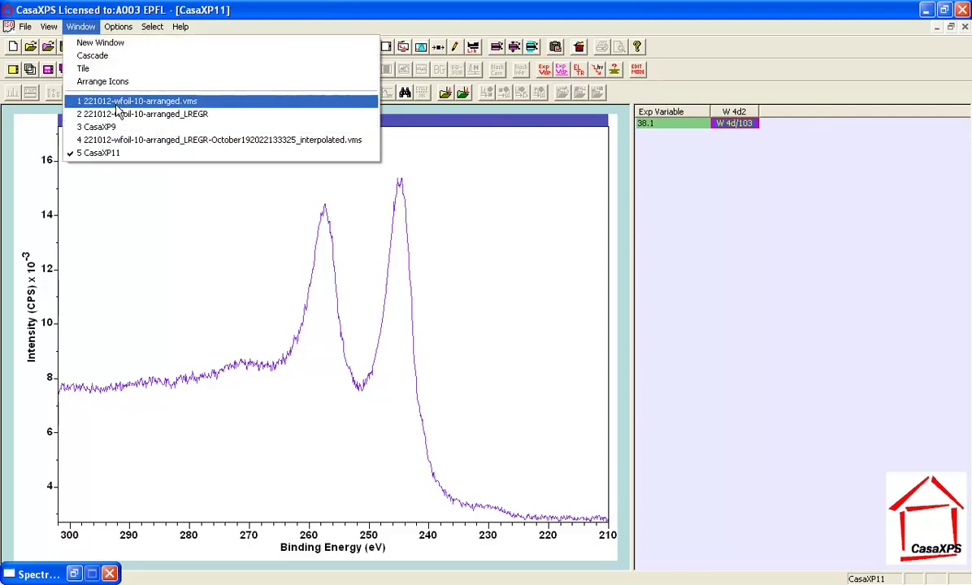
click(118, 103)
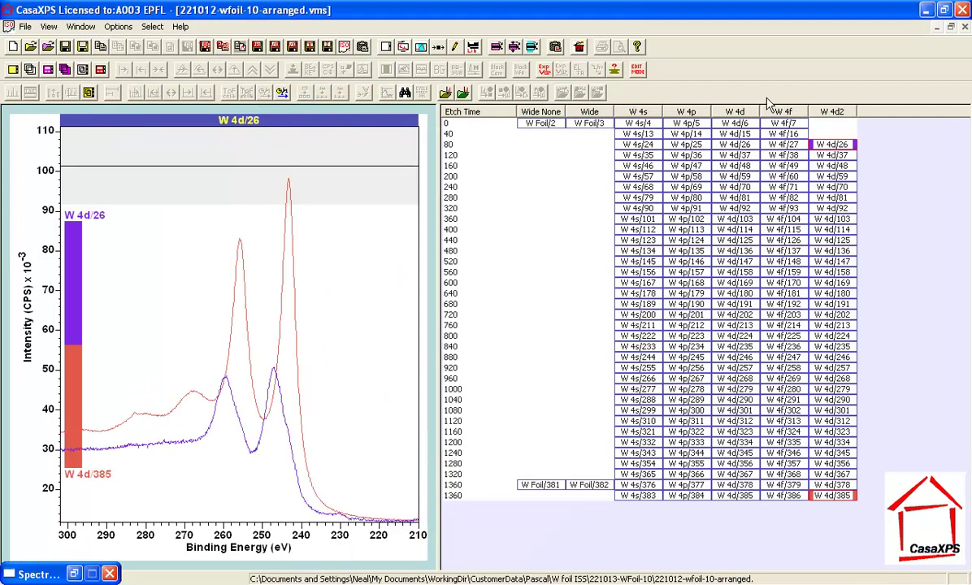
click(831, 151)
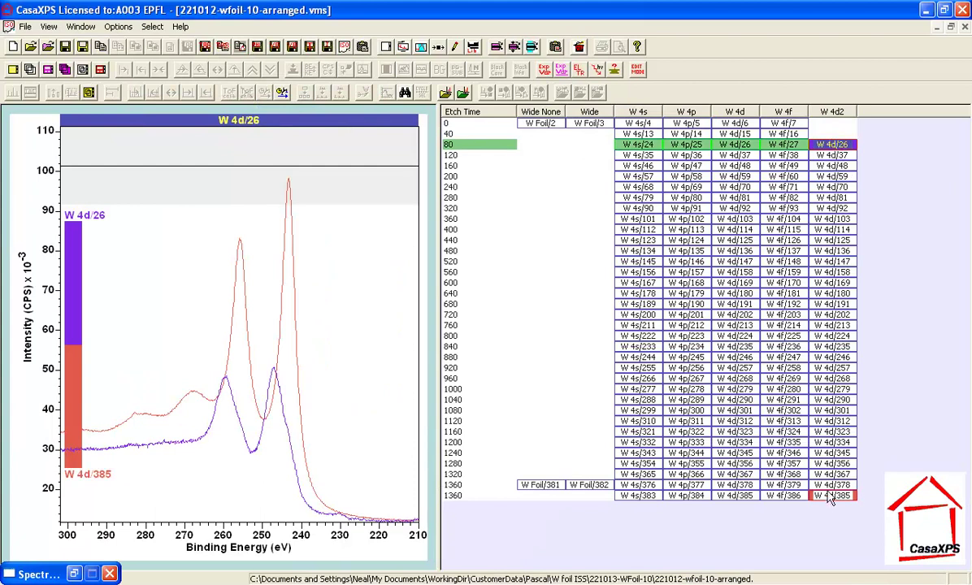
ctrl+click(826, 497)
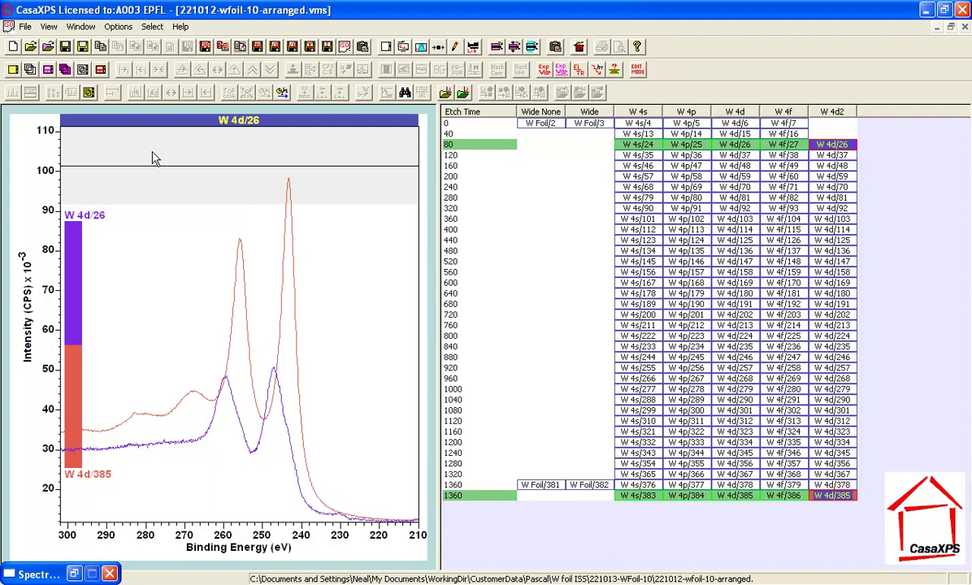
click(85, 26)
click(85, 154)
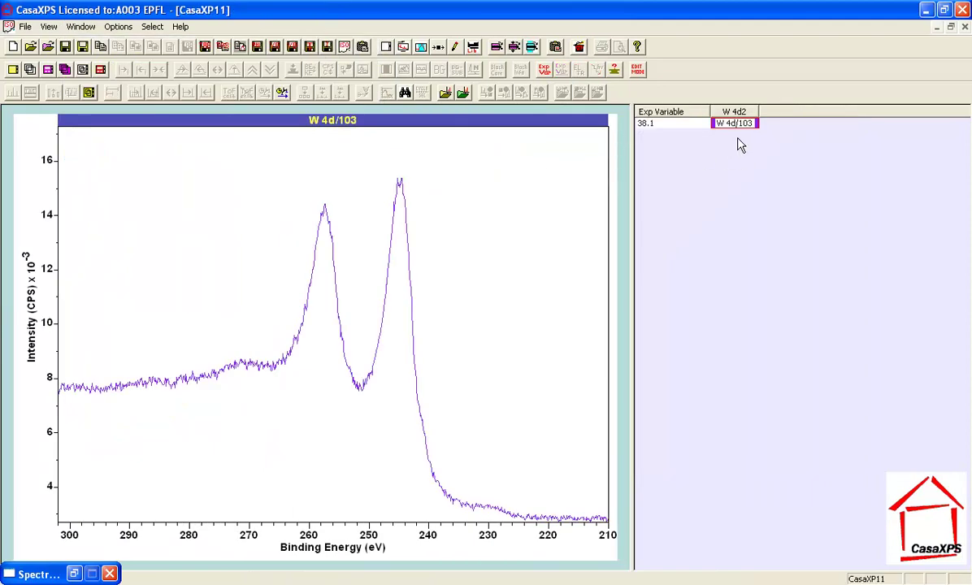
click(518, 47)
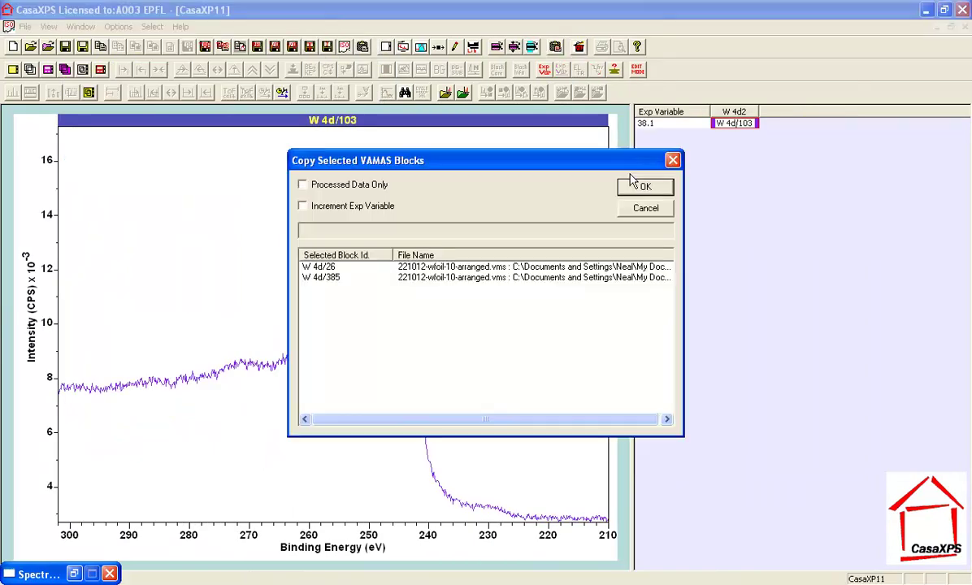
click(638, 185)
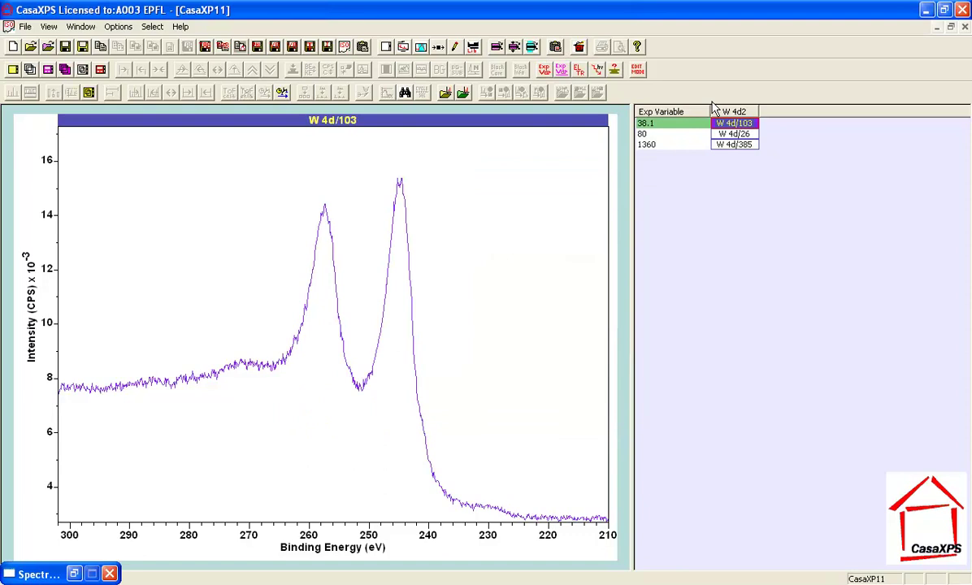
click(726, 111)
click(29, 70)
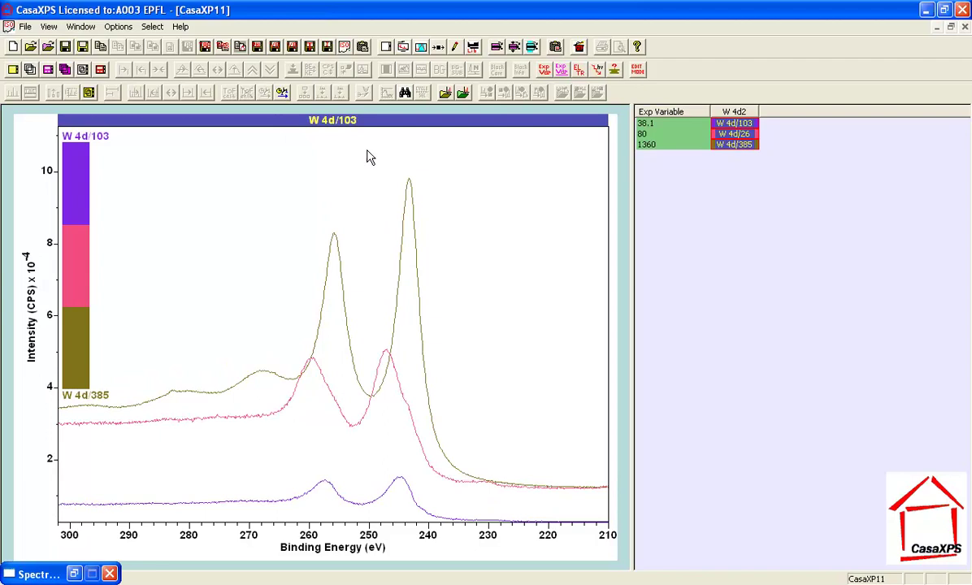
Step: Normalise the three overlaid W 4d spectra at a point, then switch the display to min-to-max normalisation
click(473, 71)
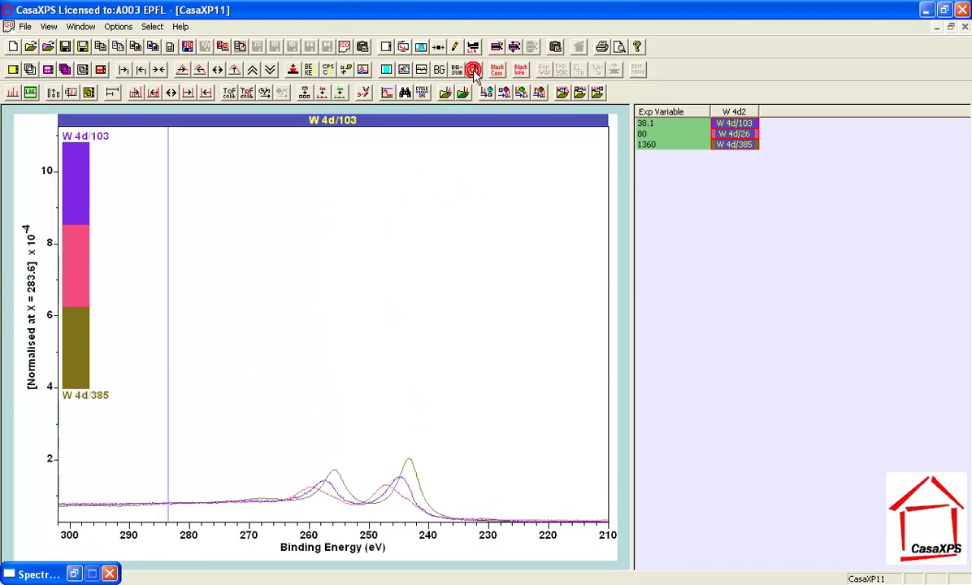
click(448, 69)
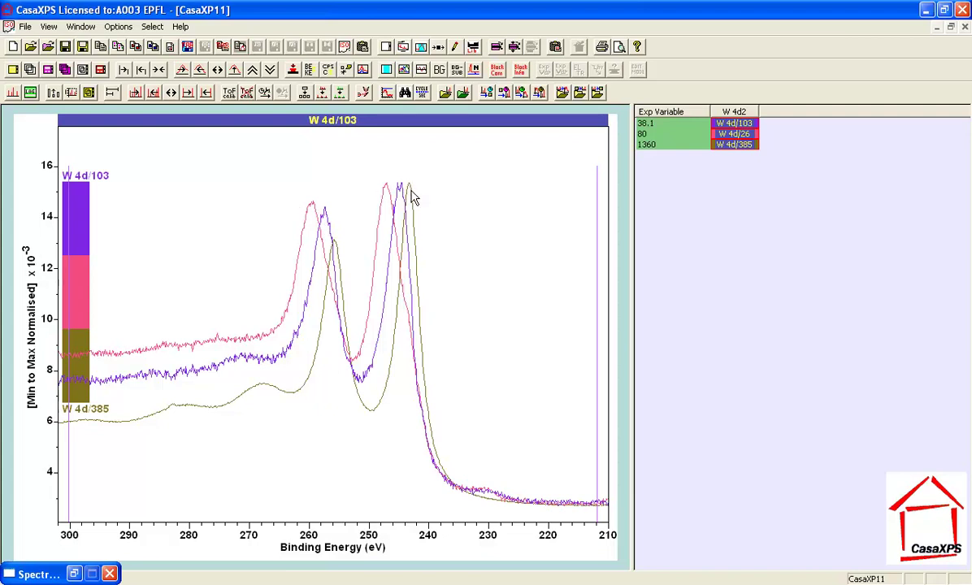
Step: Overlay the spectra at variables 1360 and 38.1 and generate their difference spectra with an increment of 0.1
key(ctrl+p)
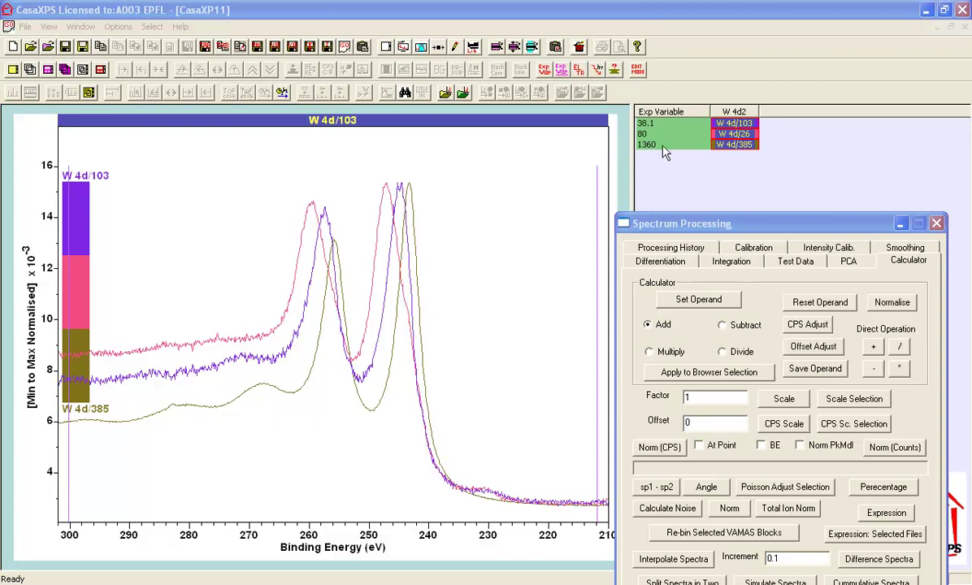
click(723, 146)
ctrl+click(676, 123)
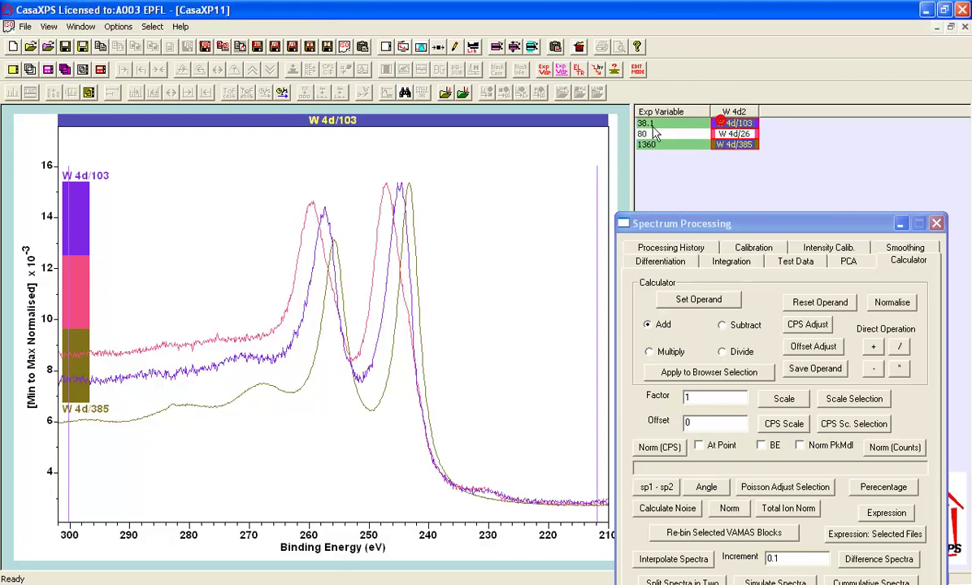
click(67, 72)
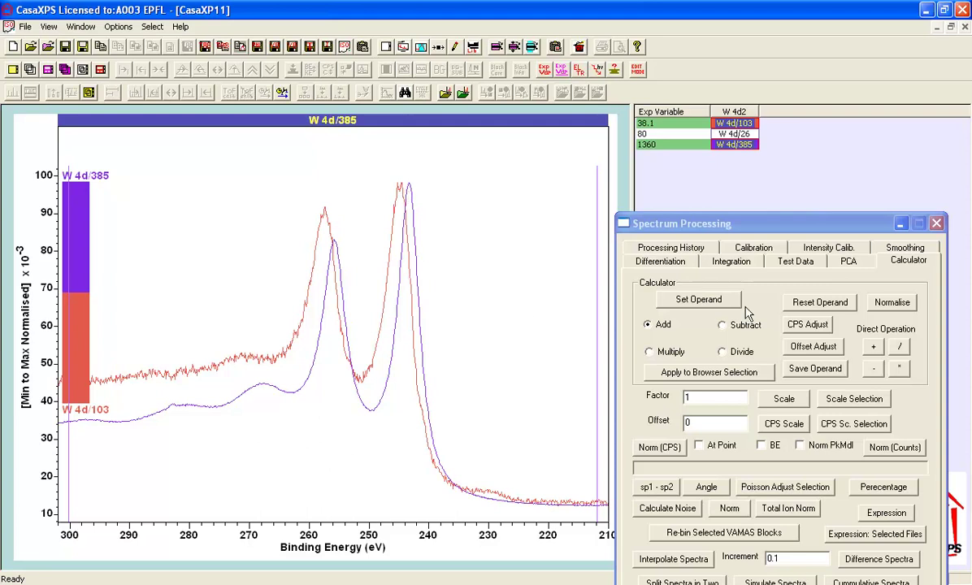
click(879, 558)
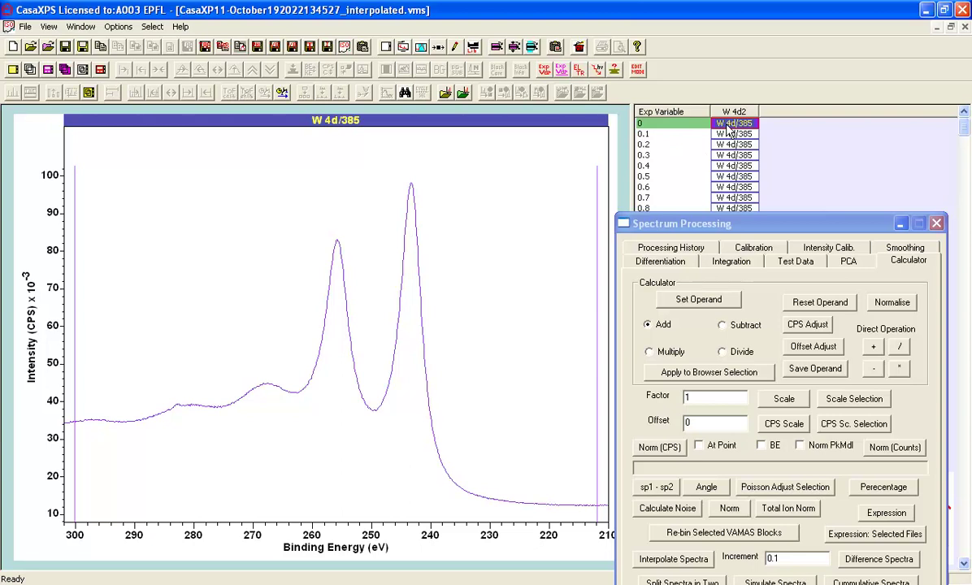
Step: Step through the new difference spectra from variable 0.1 onward and settle on the spectrum at variable 66.9
click(729, 131)
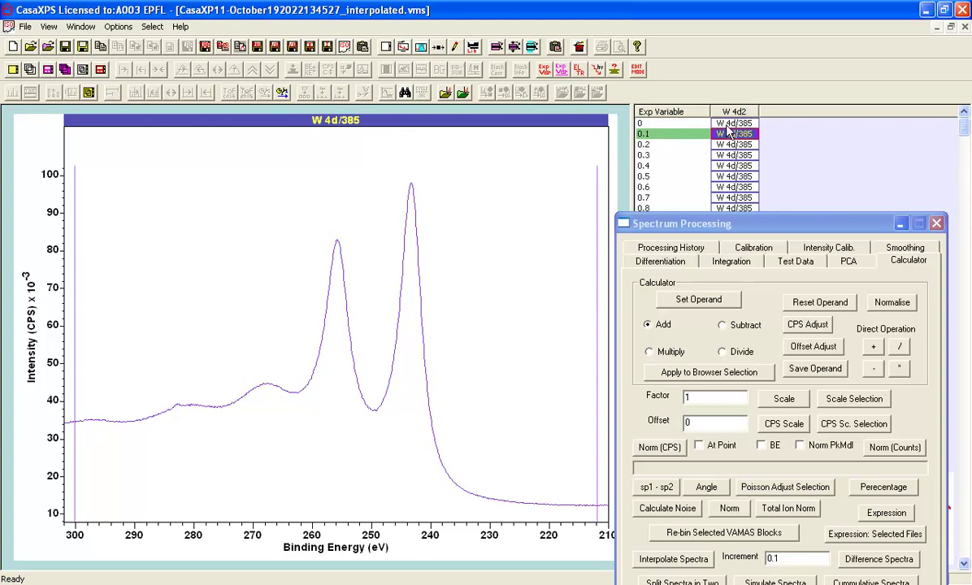
click(729, 131)
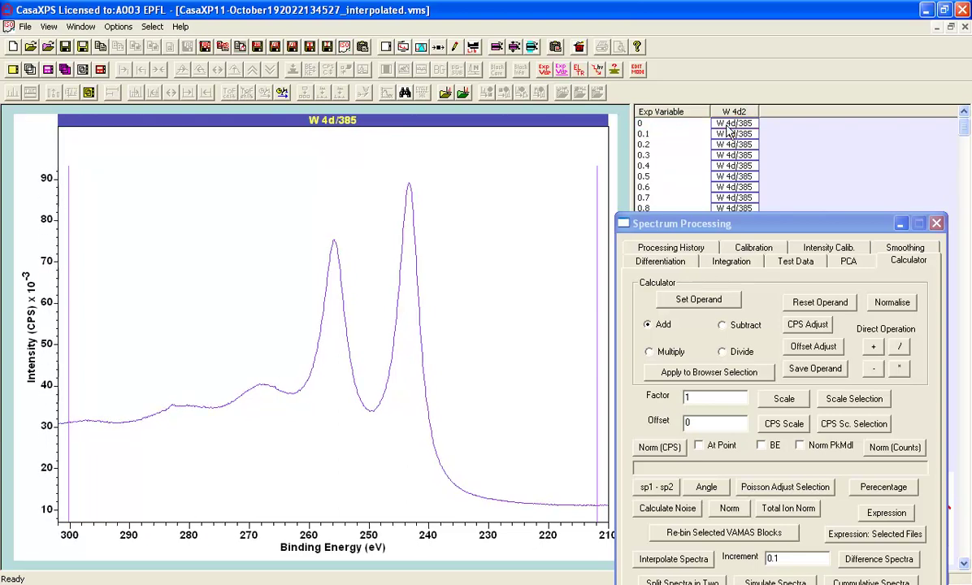
click(729, 130)
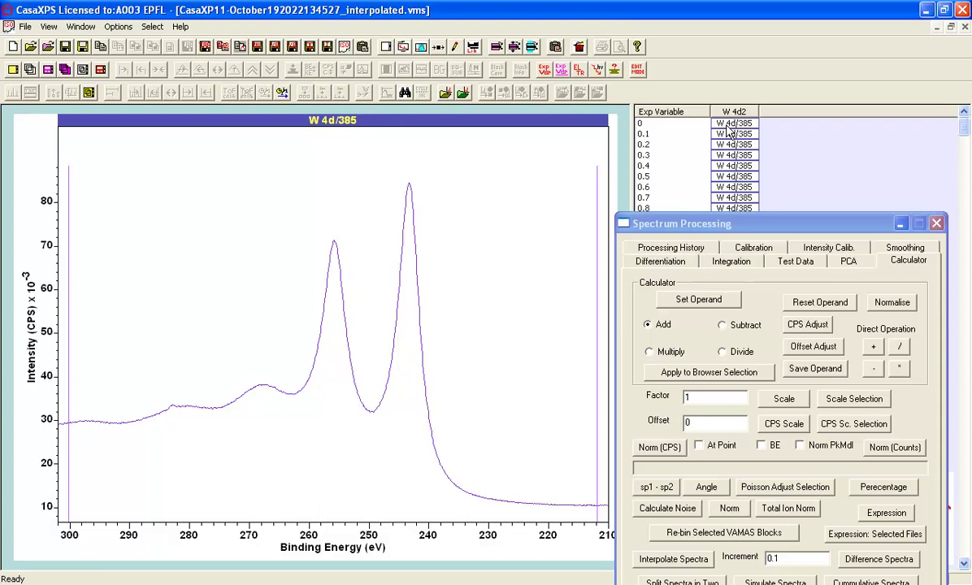
click(729, 131)
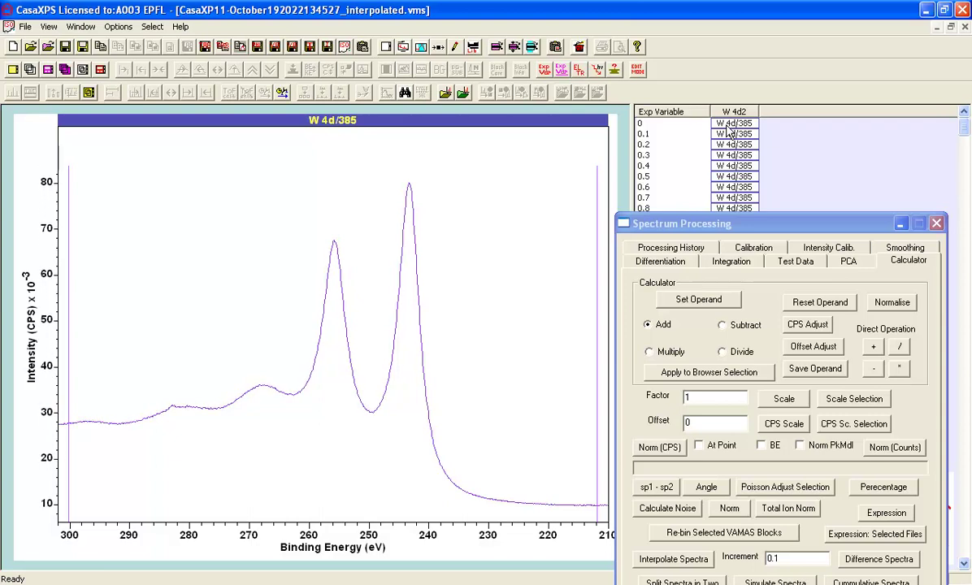
click(729, 131)
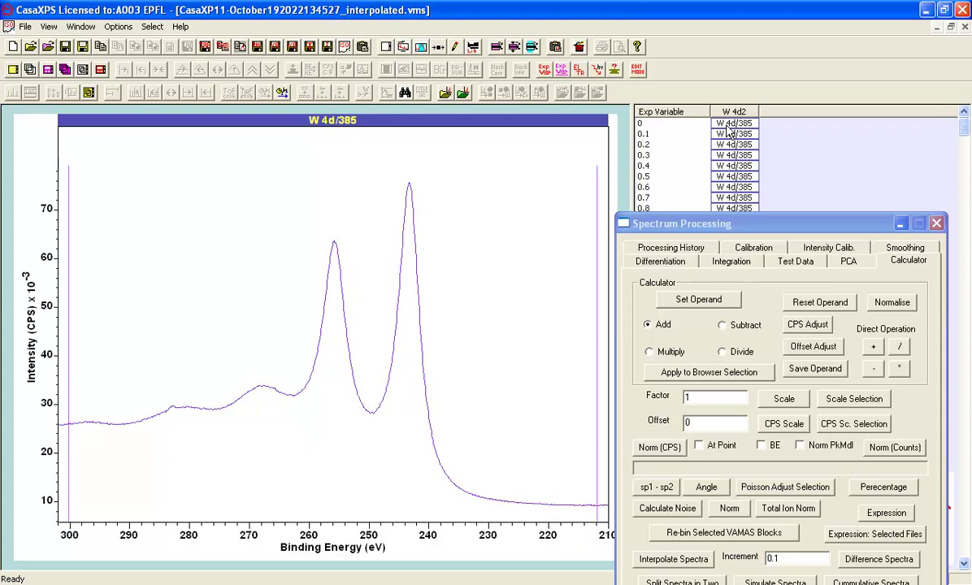
click(729, 131)
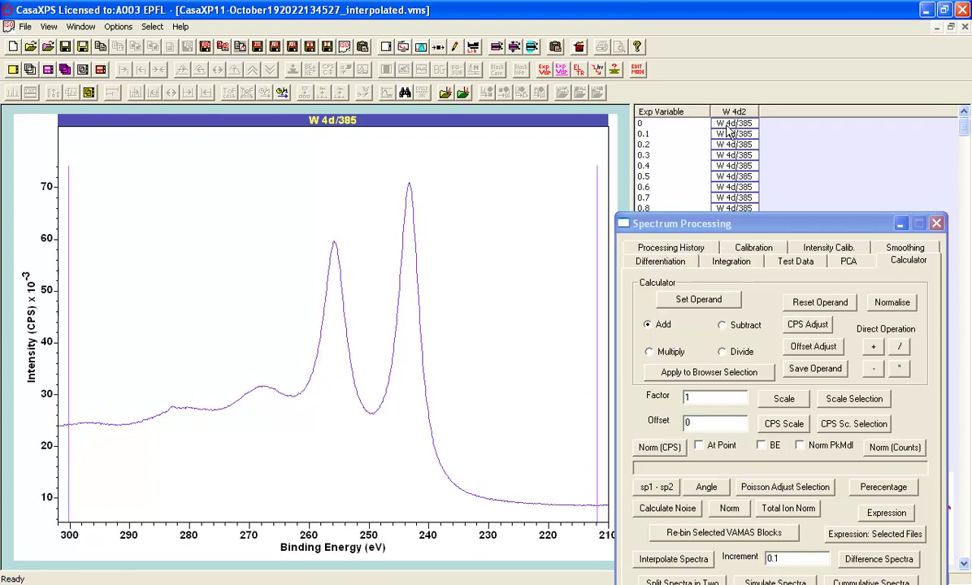
click(730, 131)
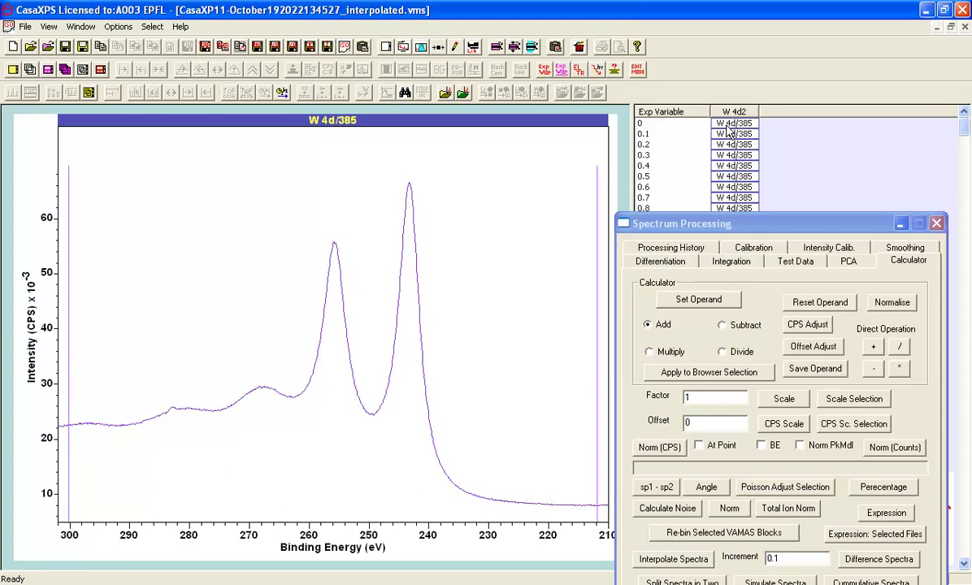
click(730, 131)
click(729, 131)
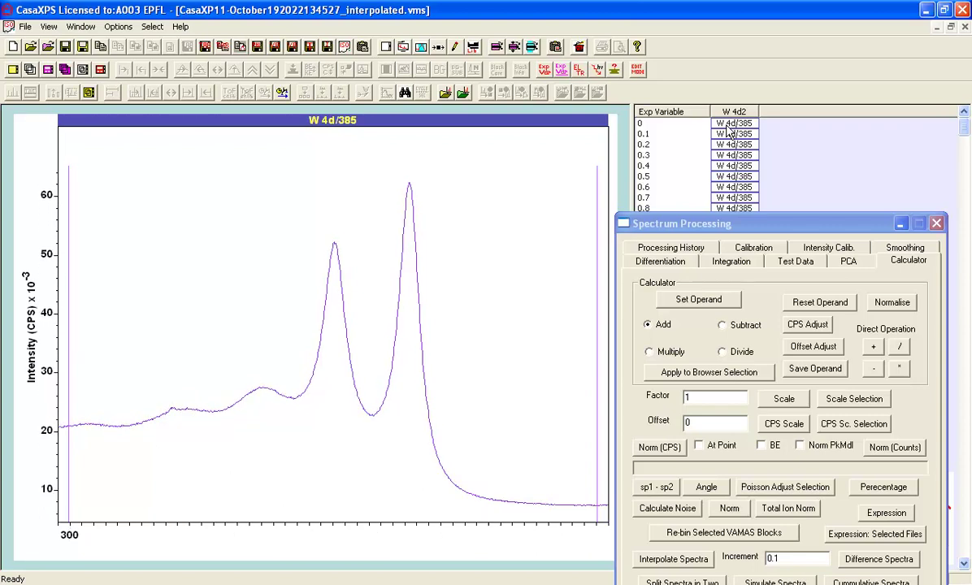
click(730, 131)
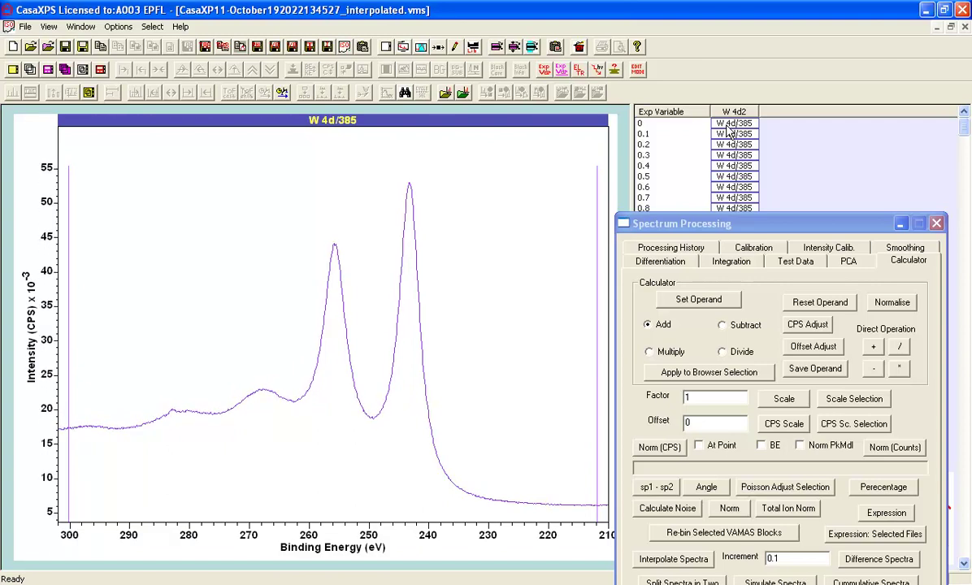
click(729, 131)
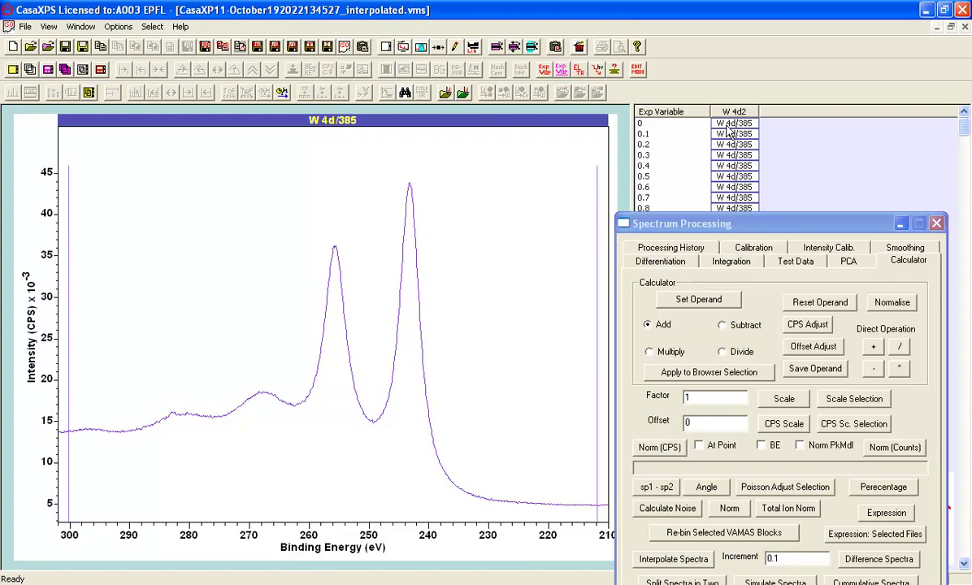
click(729, 131)
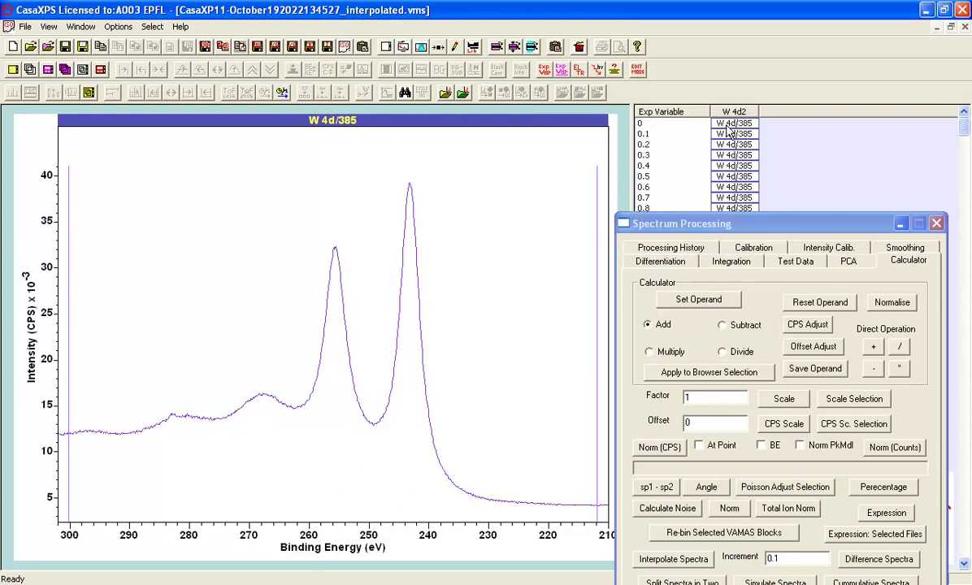
click(730, 131)
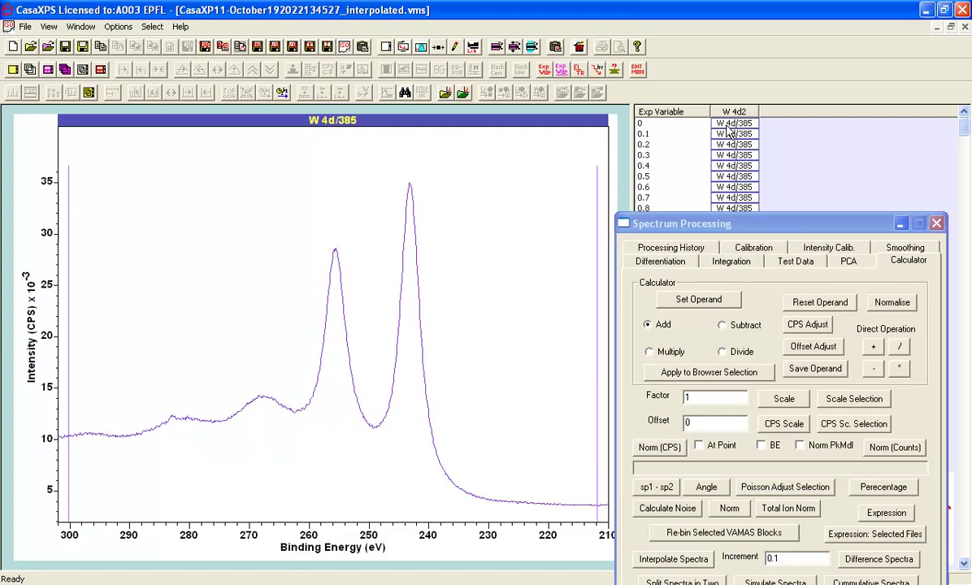
click(729, 131)
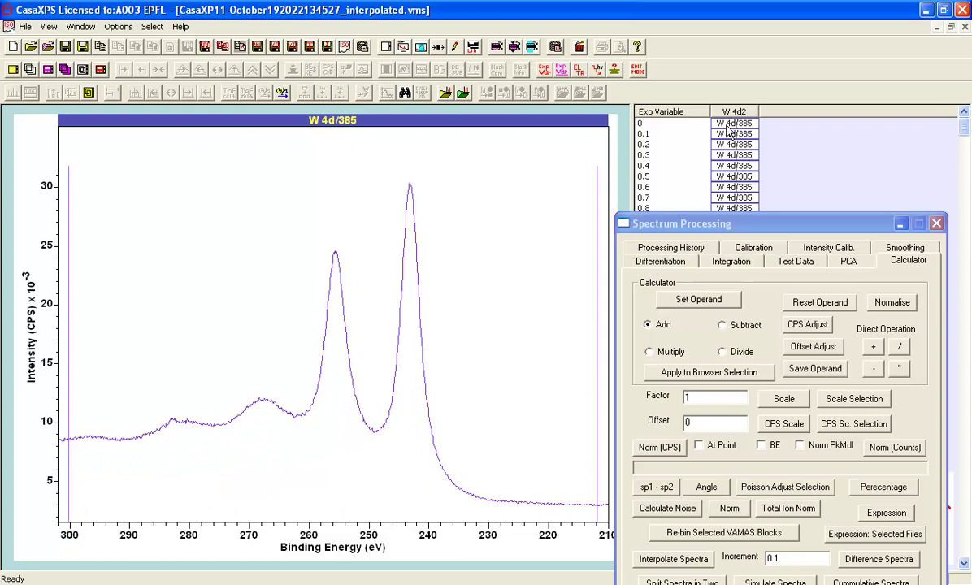
click(729, 131)
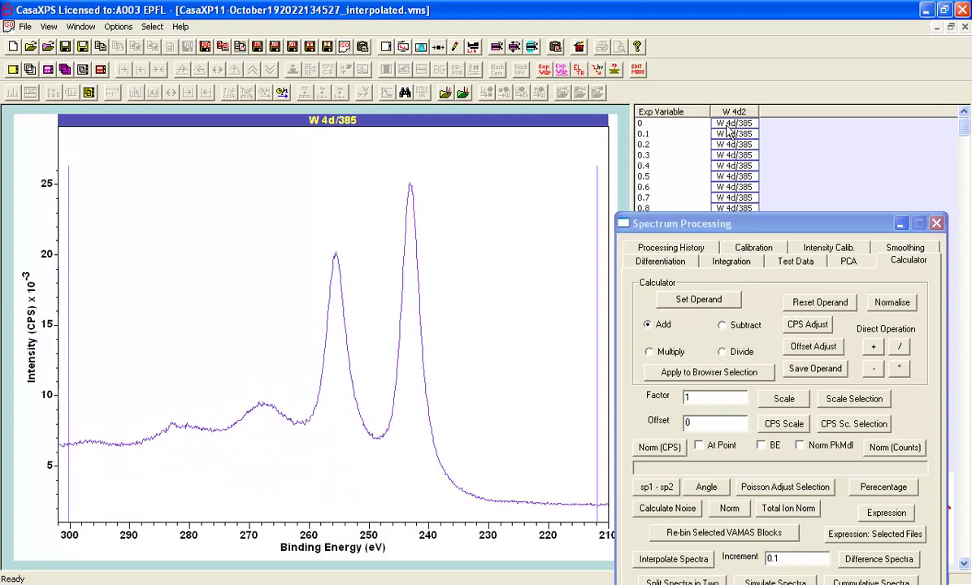
click(729, 131)
click(729, 131)
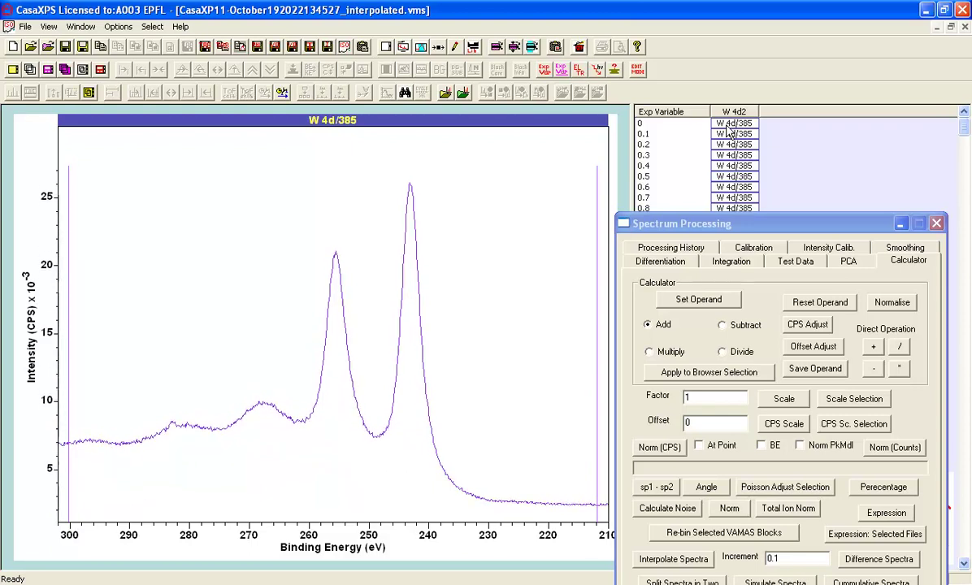
click(730, 131)
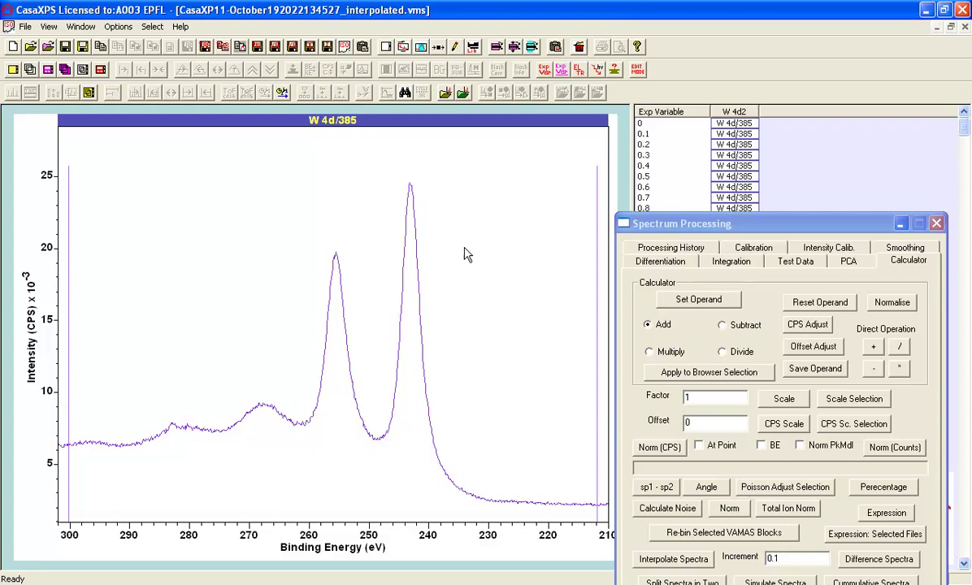
Step: Copy the chosen difference spectrum into the CasaXP11 file
click(81, 27)
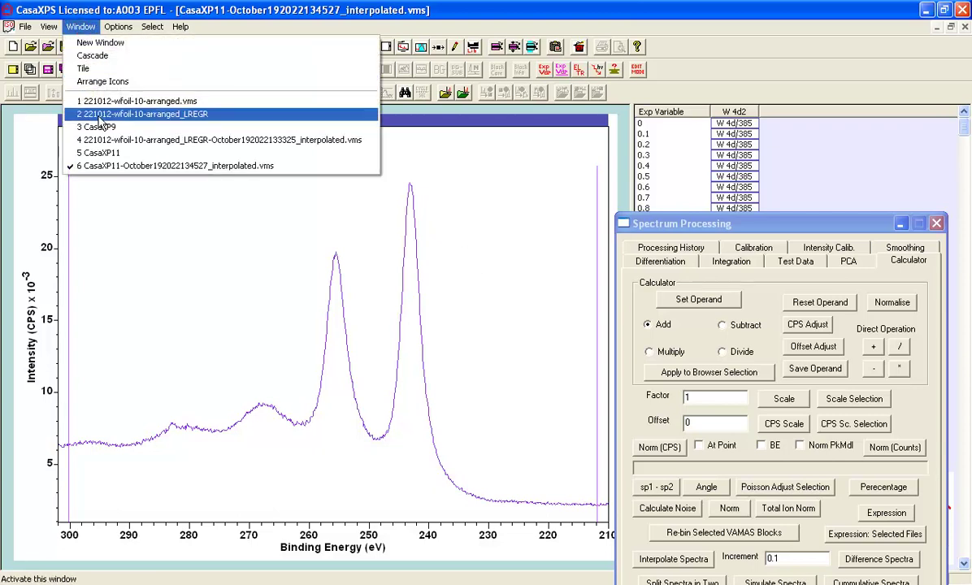
click(98, 152)
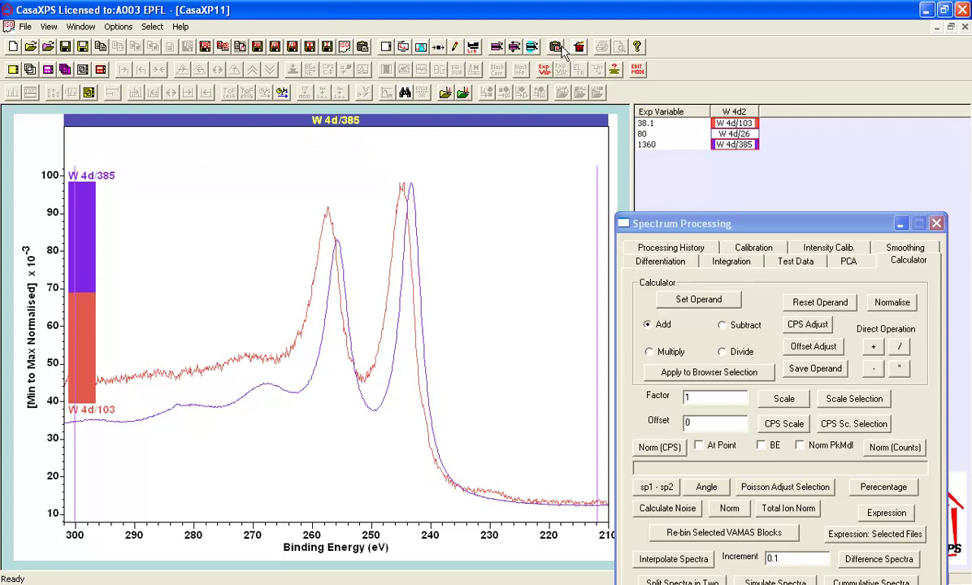
click(530, 47)
click(643, 188)
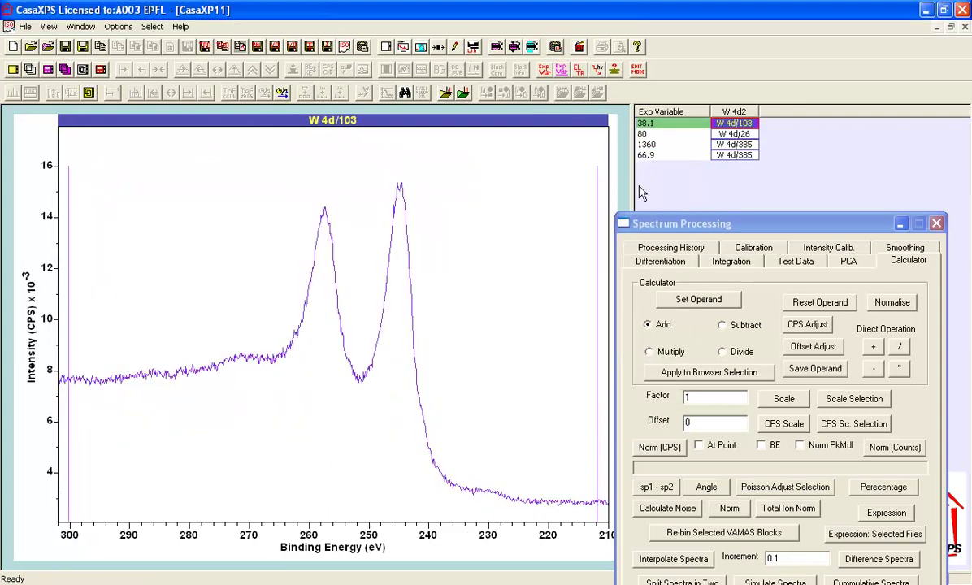
Step: Overlay the measured spectrum at variable 1360 with the copied difference spectrum at 66.9 to compare their shapes
click(727, 144)
click(726, 134)
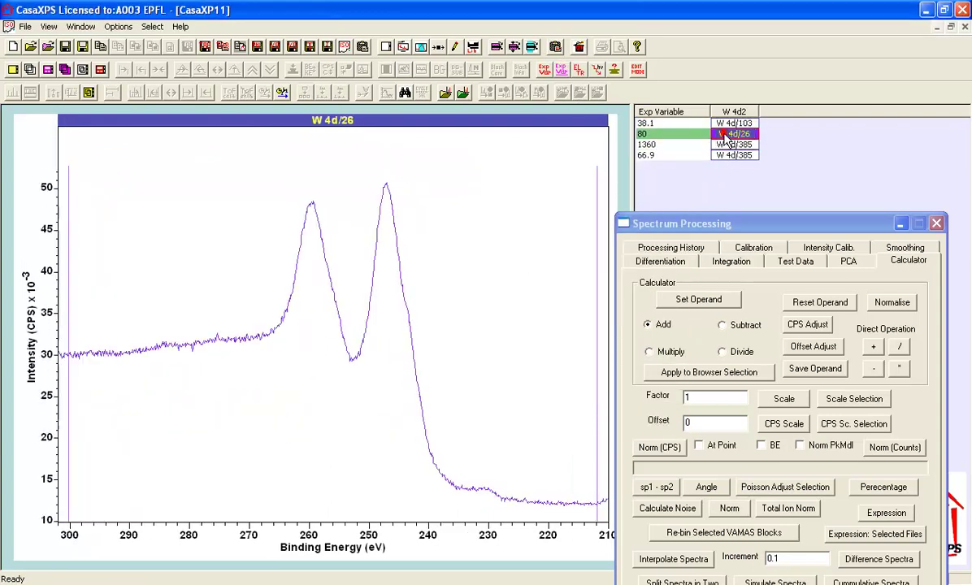
click(721, 144)
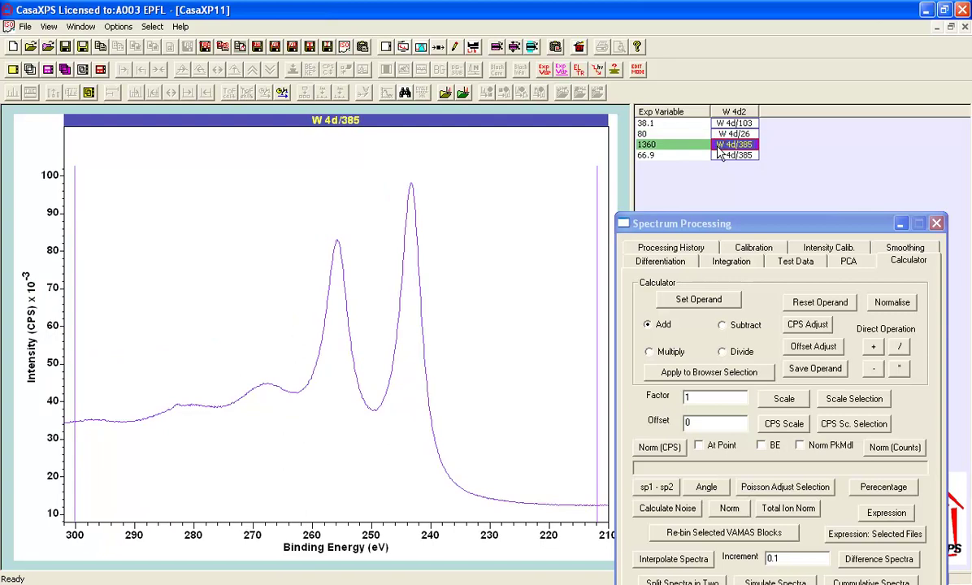
shift+click(718, 154)
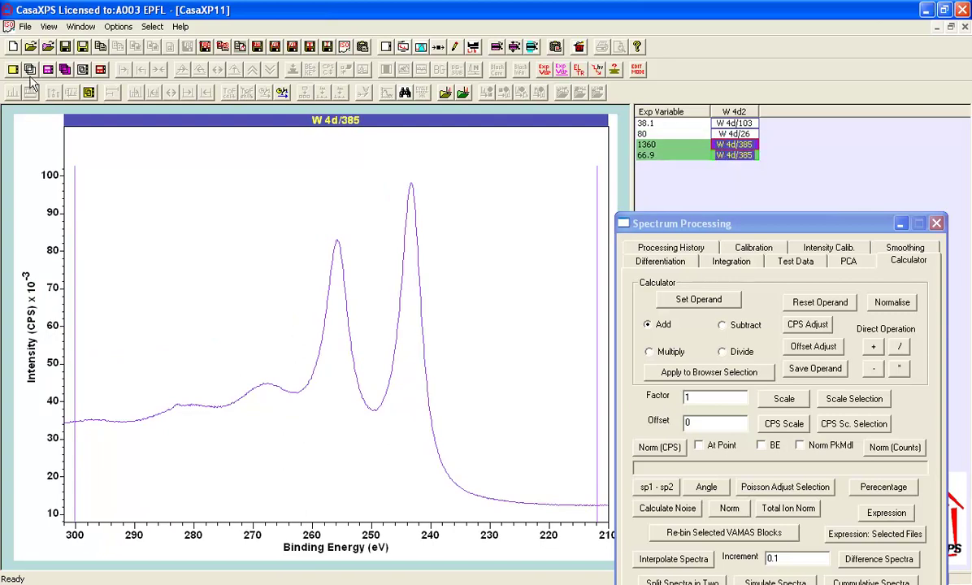
click(64, 69)
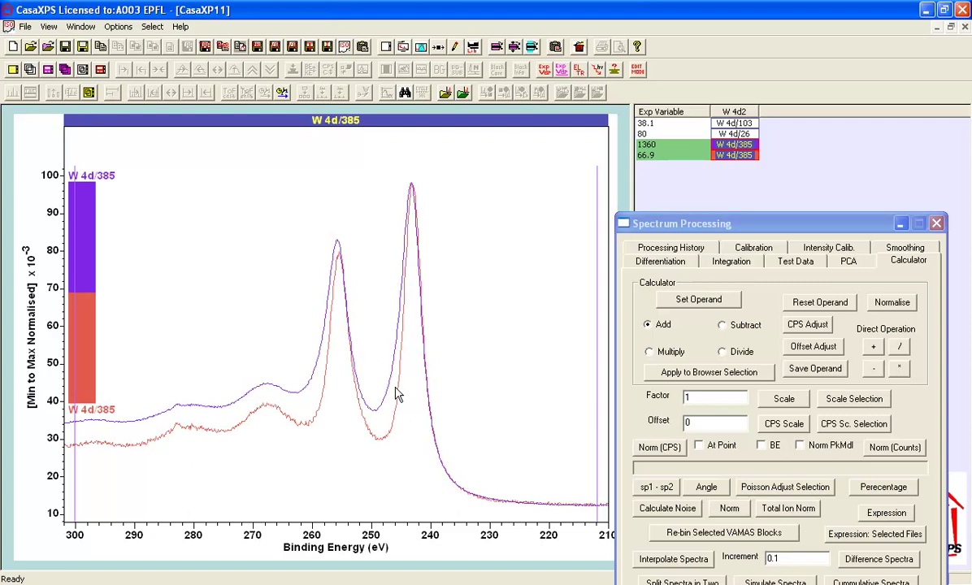
Step: Set the transition of the 1360 spectrum to 4d2 a, and overlay the three spectra remaining under W 4d2
click(737, 145)
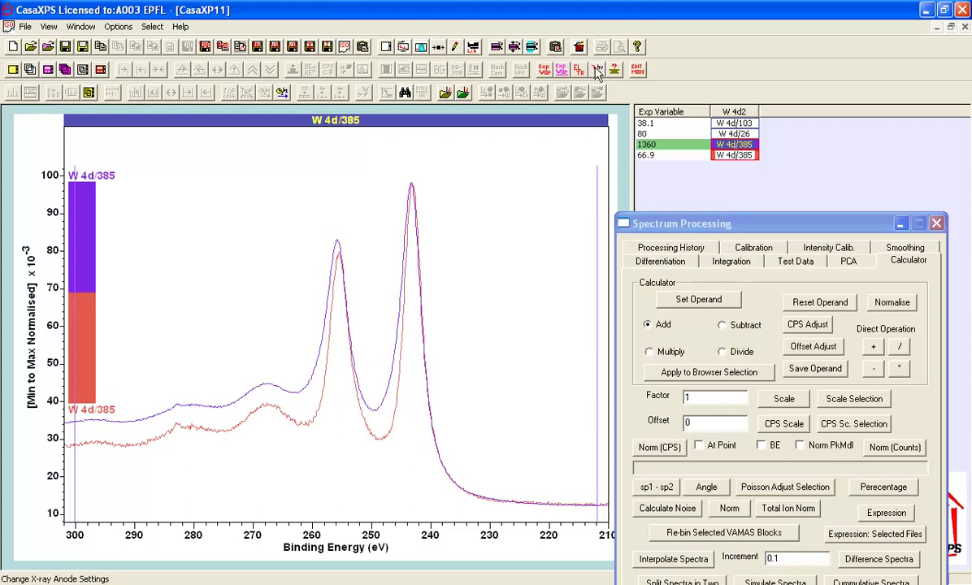
click(542, 69)
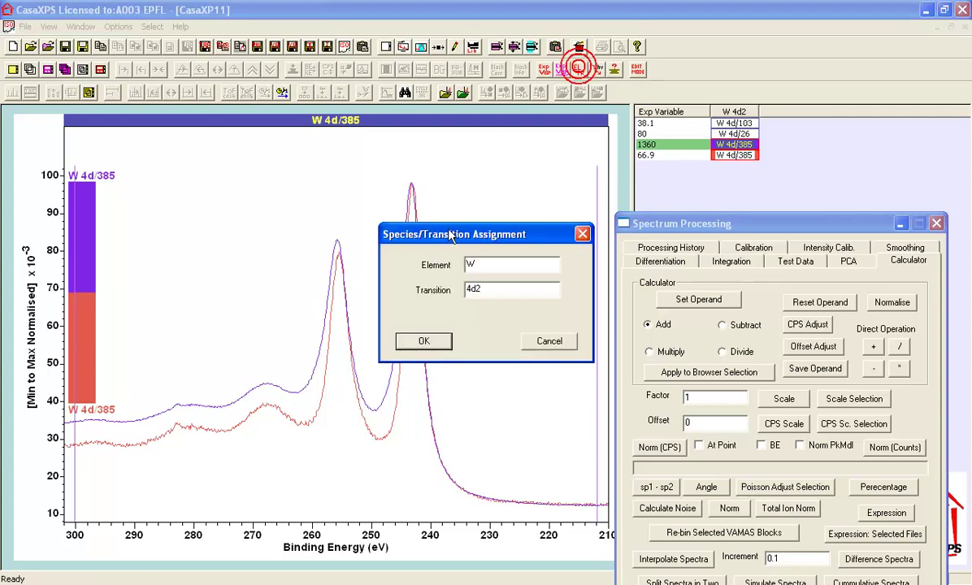
click(491, 289)
text(a)
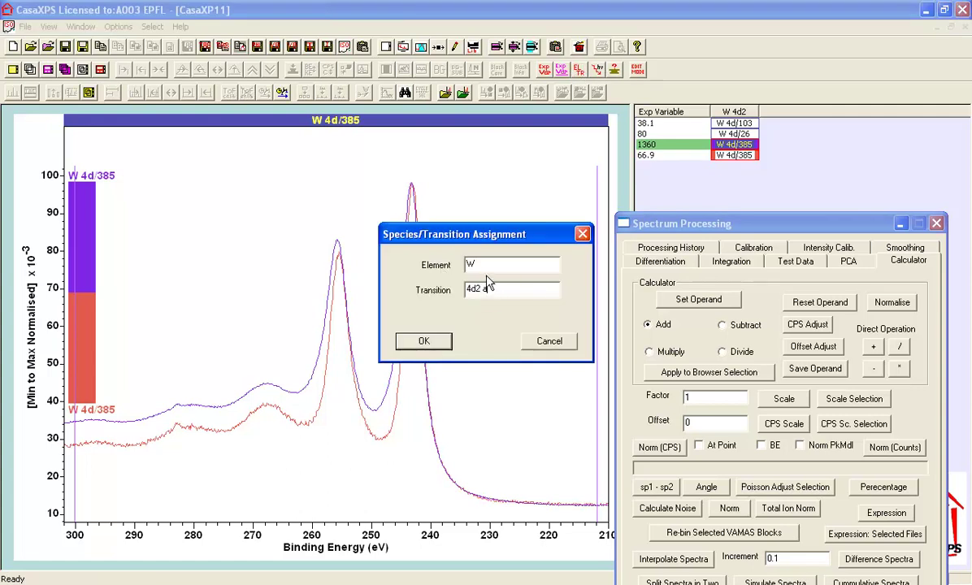
key(Return)
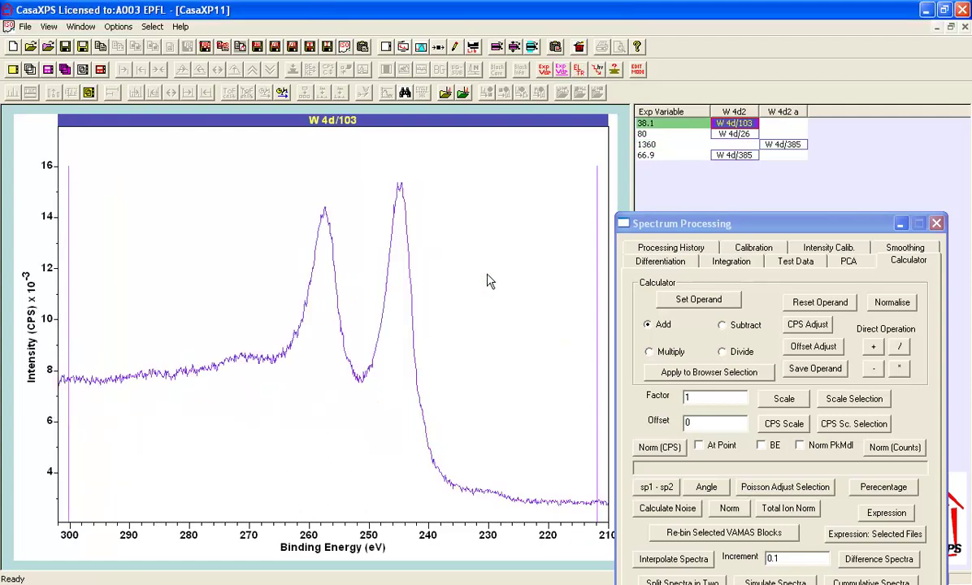
click(732, 111)
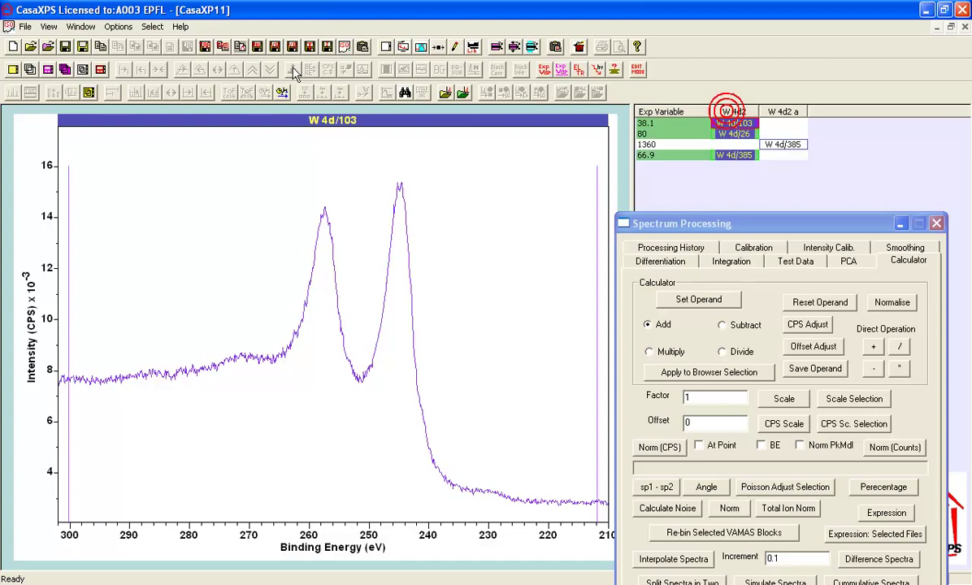
click(28, 70)
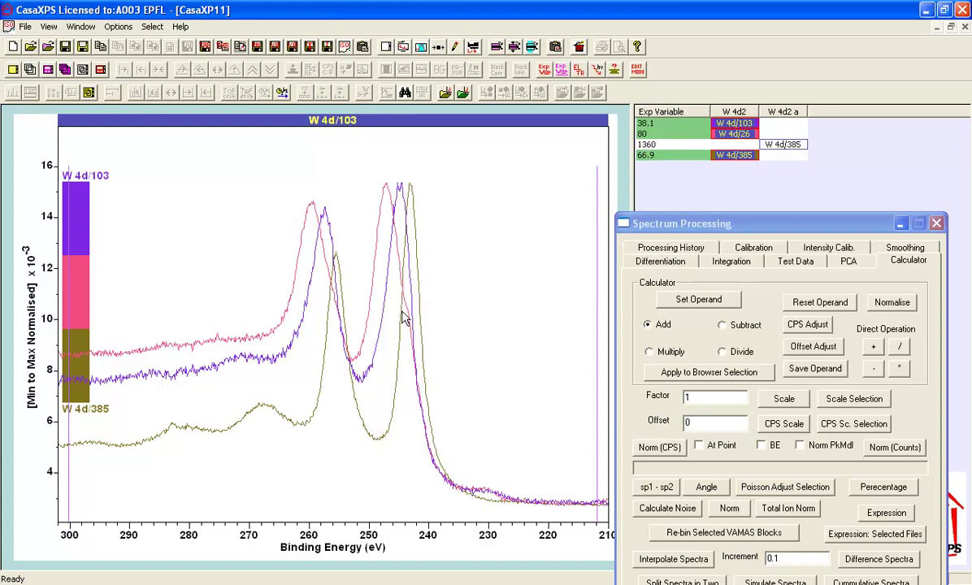
Step: Overlay the W 4d2 spectra at variables 80 and 38.1 and generate difference spectra from the pair
click(735, 135)
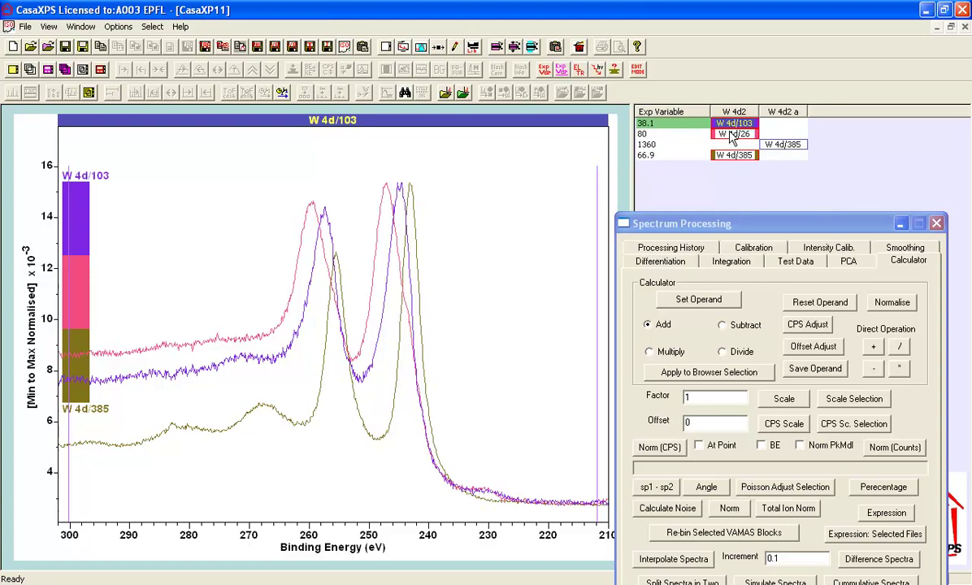
ctrl+click(679, 123)
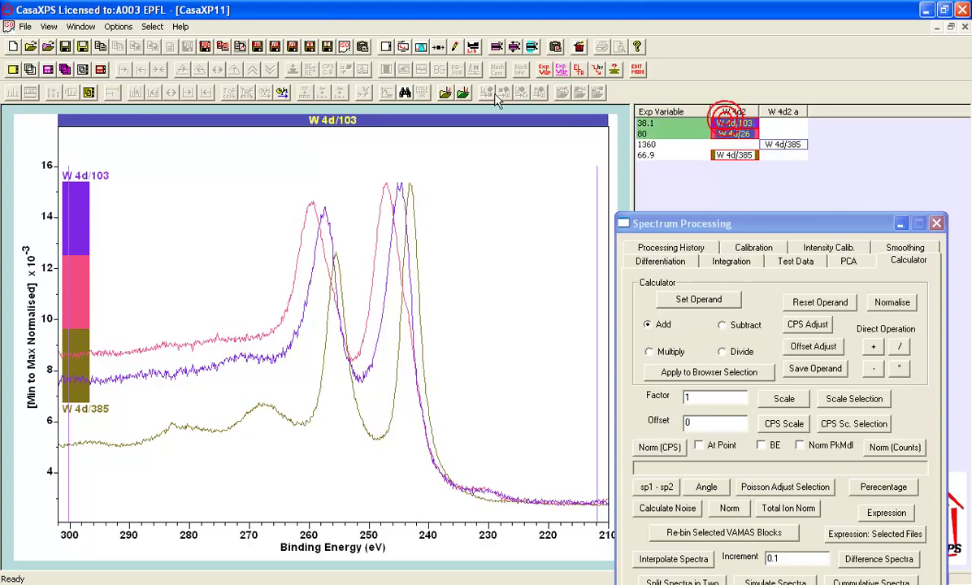
click(29, 70)
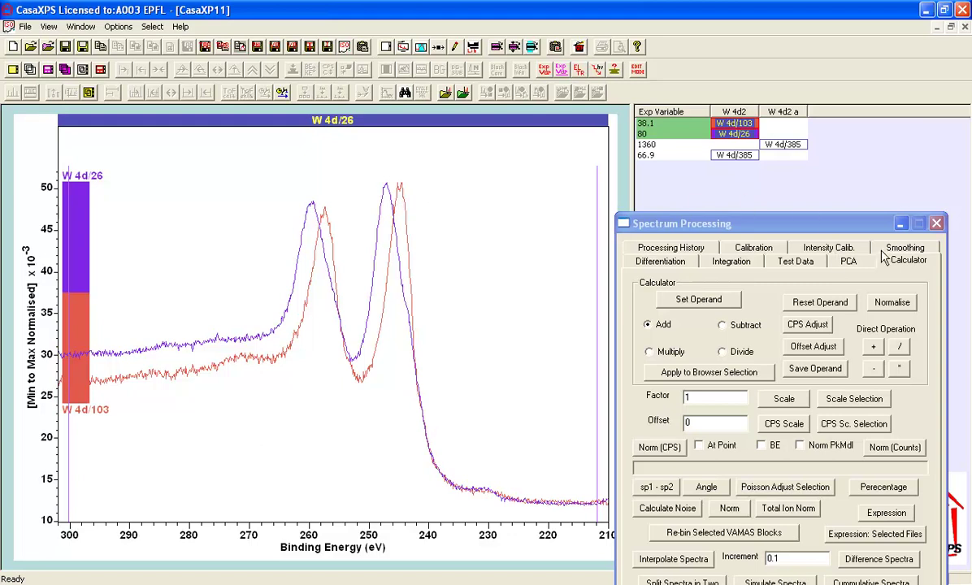
click(877, 560)
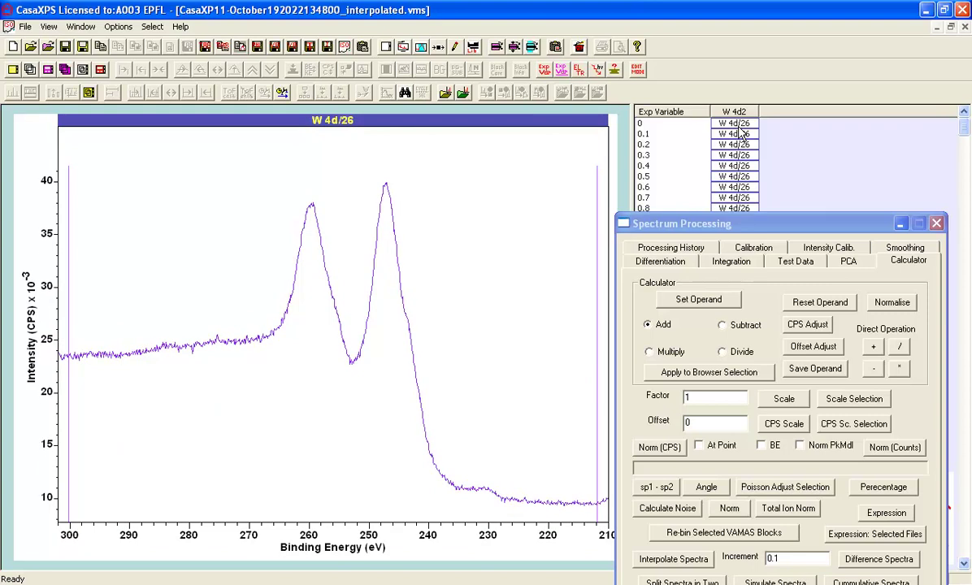
Step: Settle on the difference spectrum at variable 40.4 and copy it into the CasaXP11 file
click(901, 223)
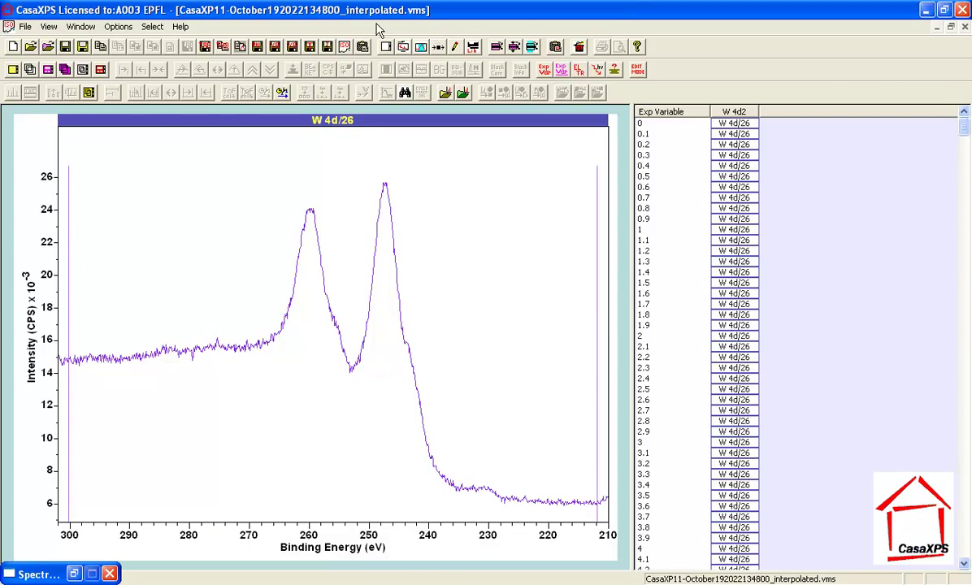
click(114, 27)
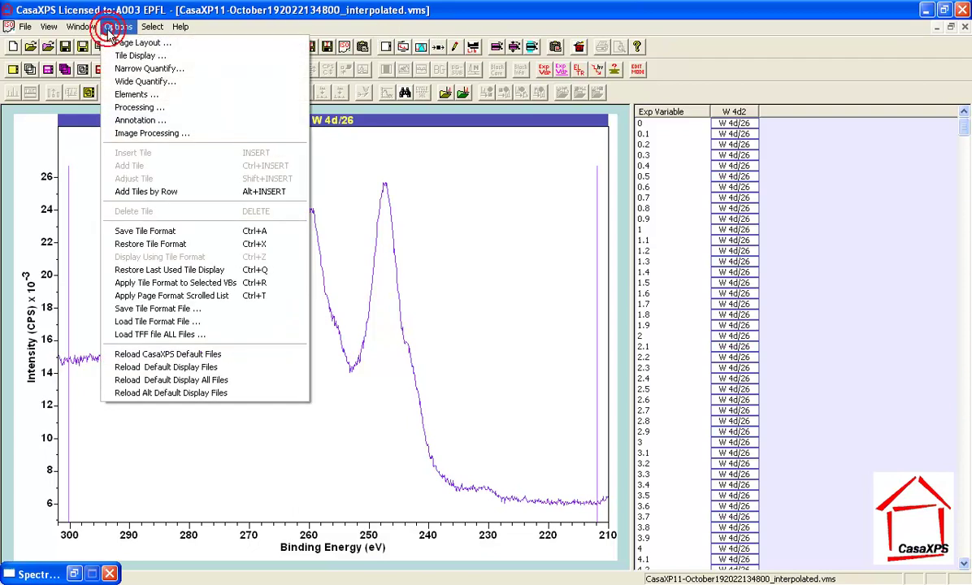
mouse_move(80, 27)
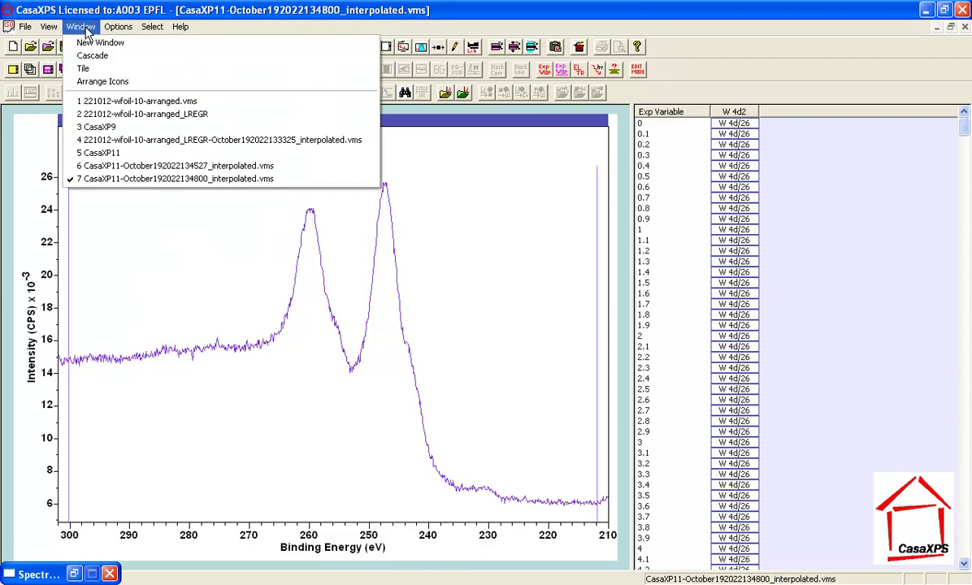
click(102, 153)
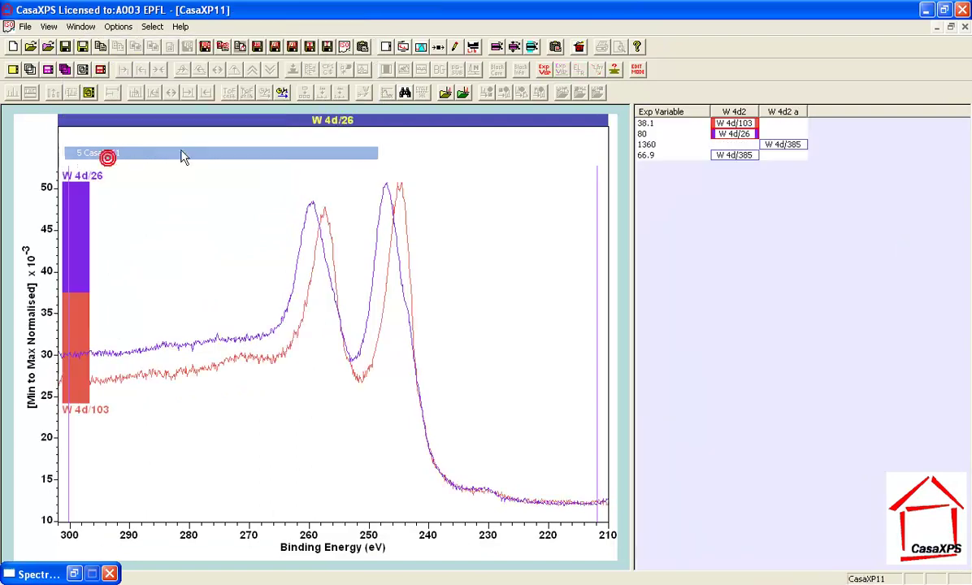
click(555, 46)
click(627, 188)
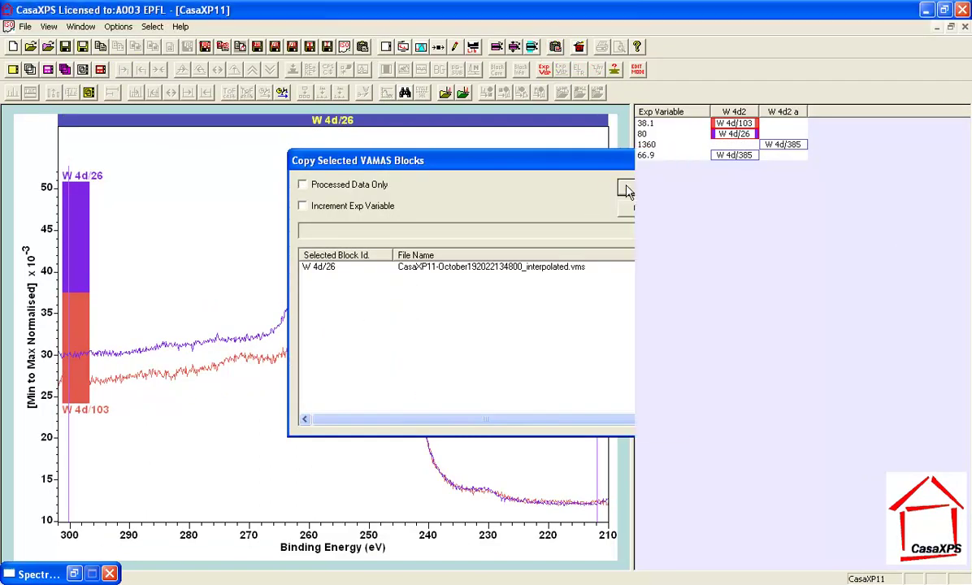
Step: Overlay the measured spectrum at variable 80 with the copied difference spectrum at 40.4 to compare their shapes
click(733, 134)
ctrl+click(729, 166)
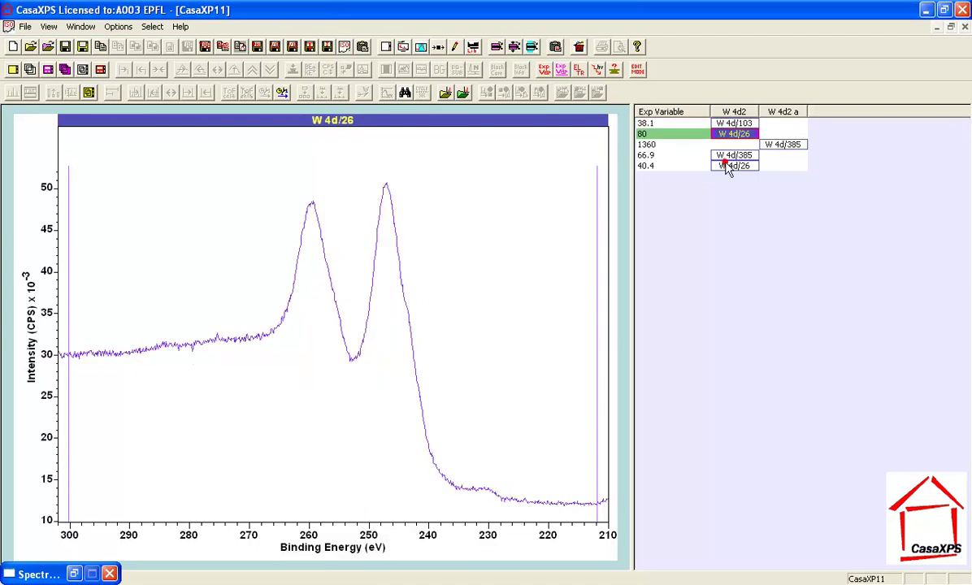
click(64, 69)
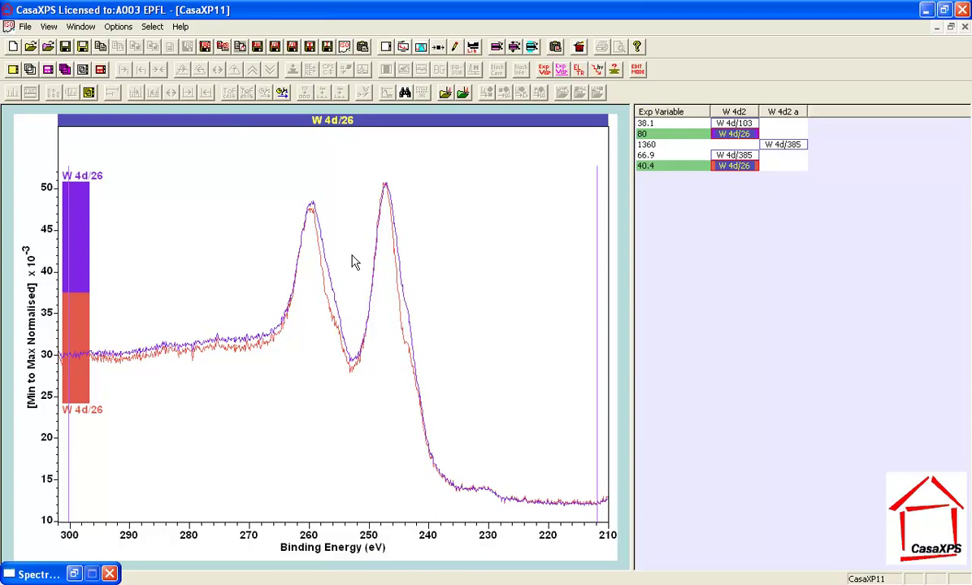
Step: Set the transition of the spectrum at variable 80 to 4d2 a, and overlay the three spectra remaining under W 4d2
click(728, 134)
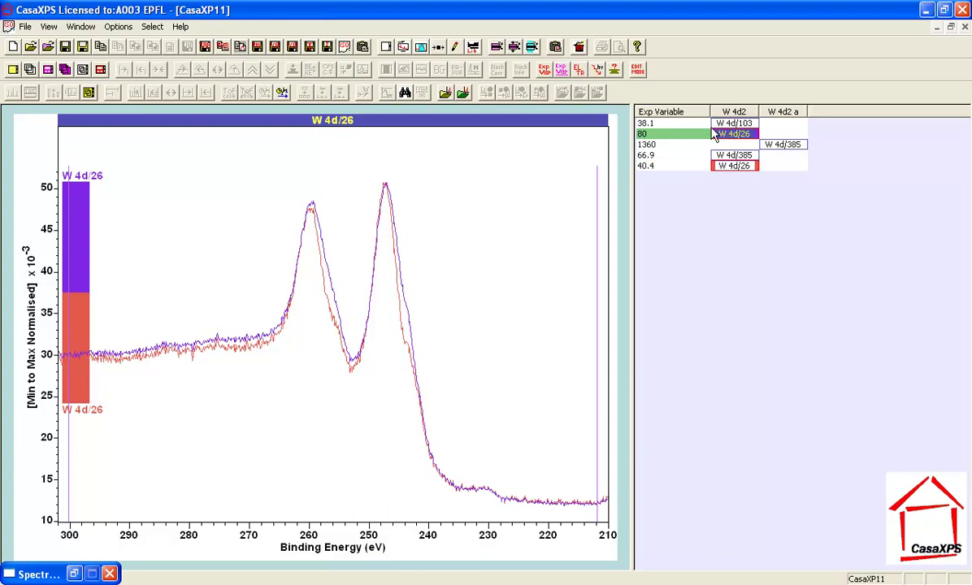
click(578, 72)
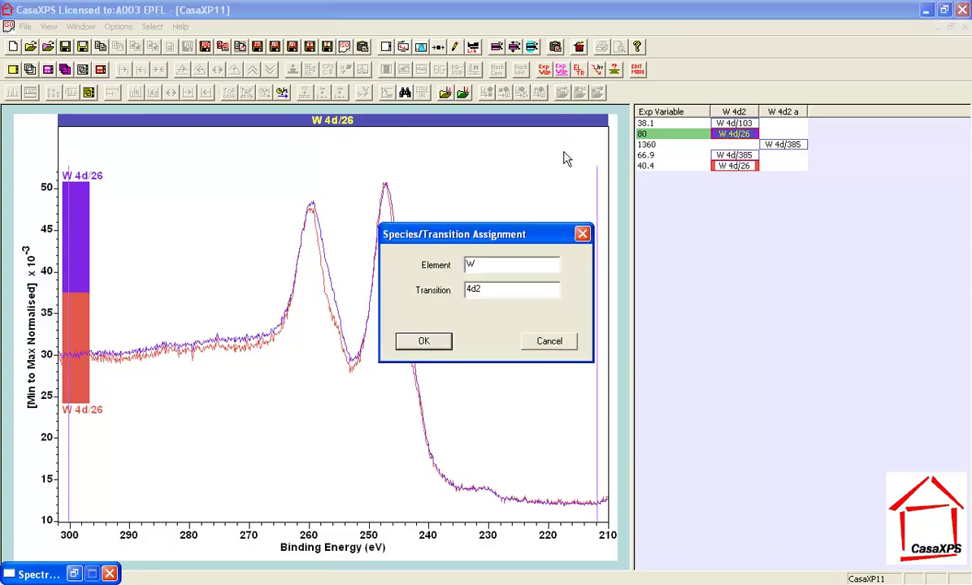
click(483, 290)
text(a)
key(Return)
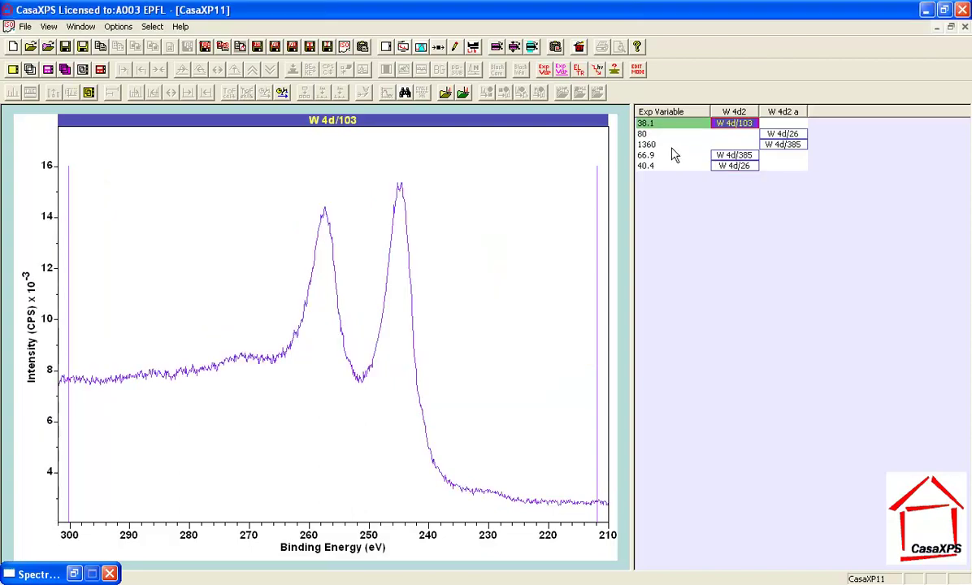
click(734, 117)
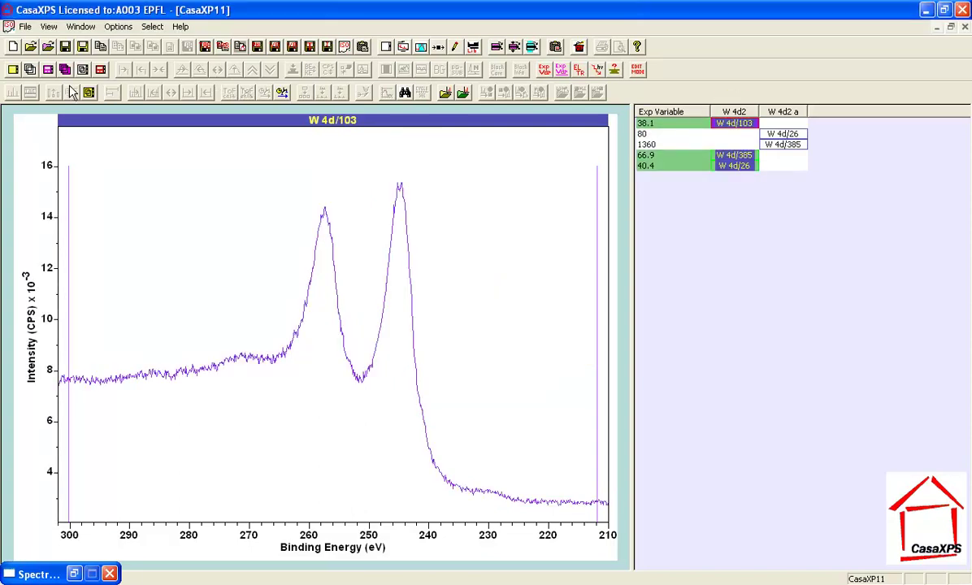
click(30, 69)
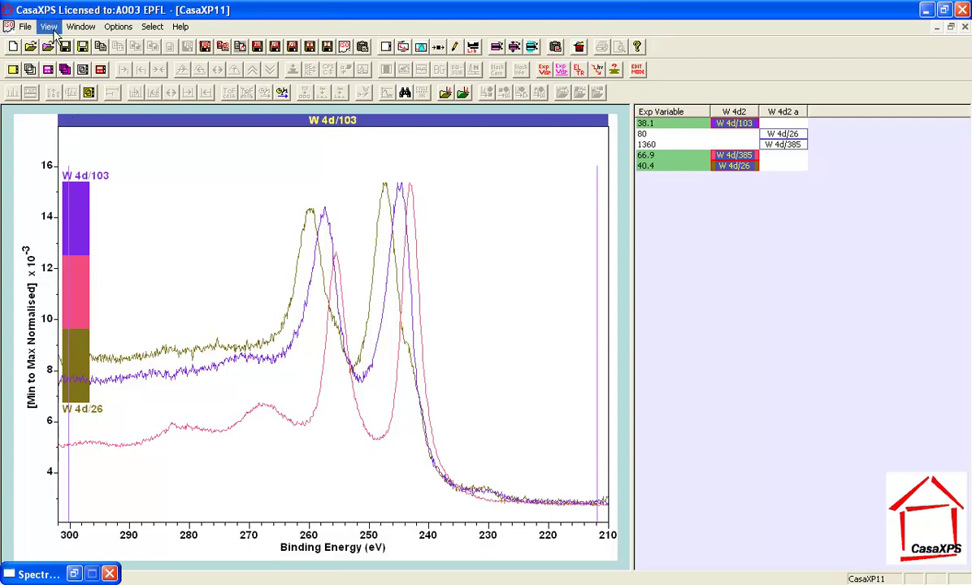
Step: Copy the W 4d spectra from etch time 80 to 1360 in 221012-wfoil-10-arranged.vms and the three W 4d2 spectra in CasaXP11 into a new file
click(80, 26)
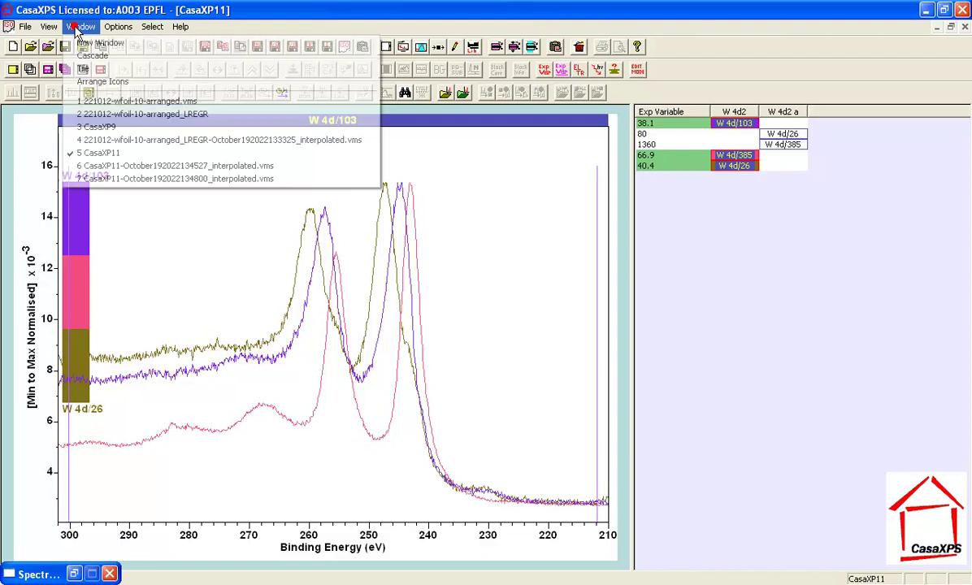
click(118, 101)
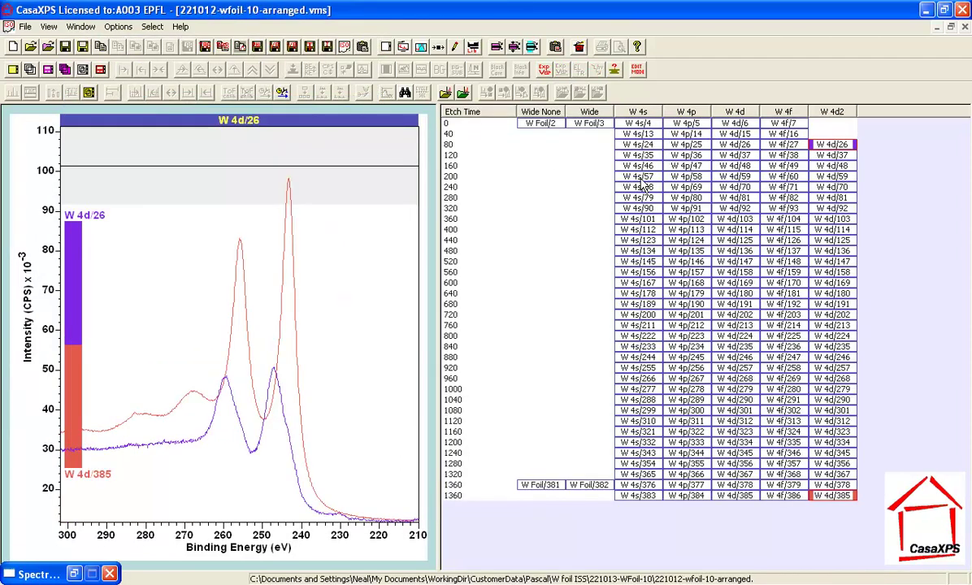
click(732, 145)
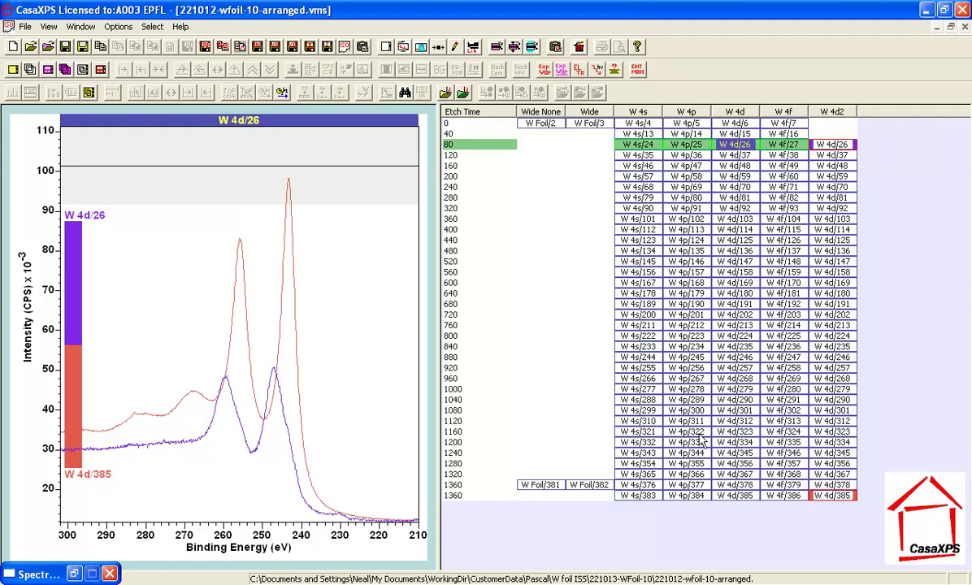
shift+click(731, 497)
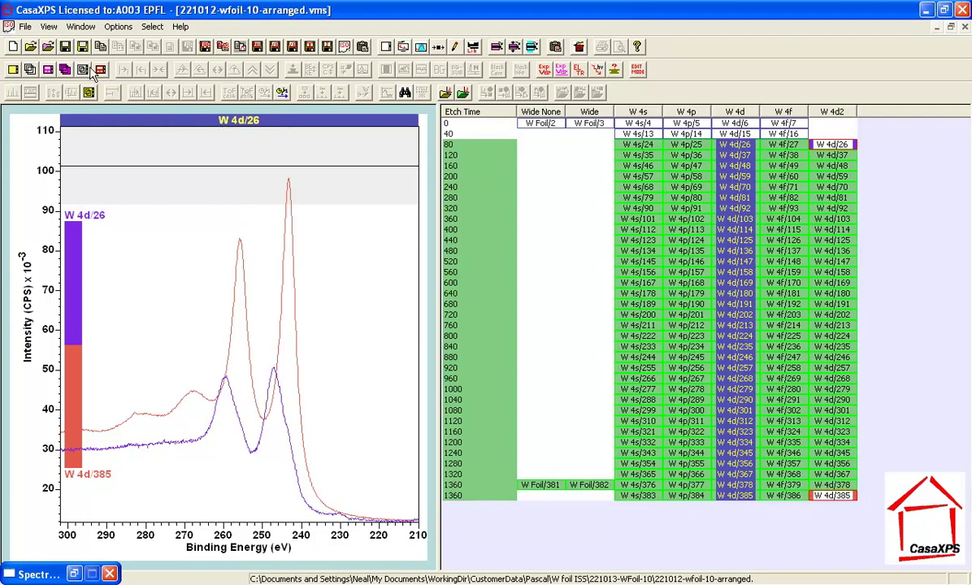
click(75, 27)
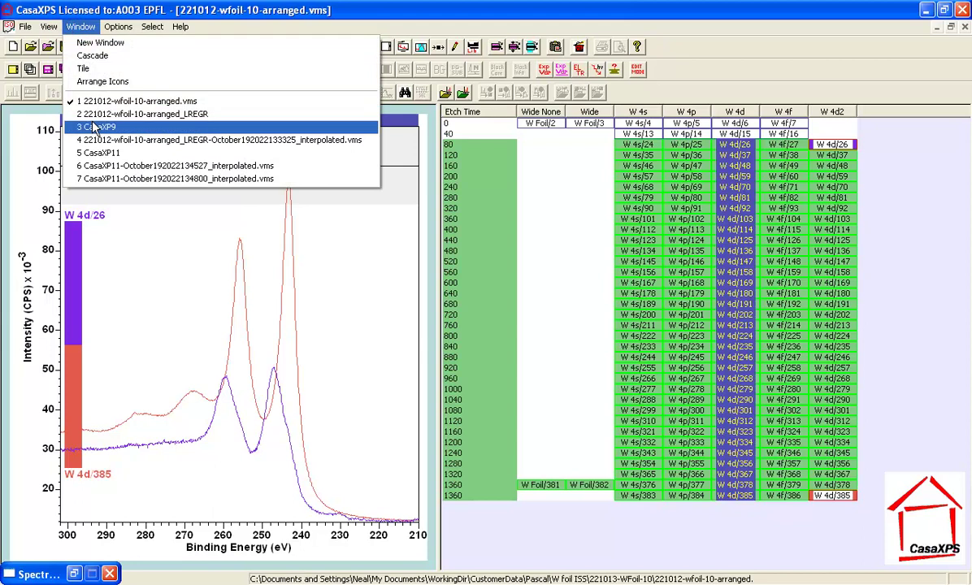
click(101, 153)
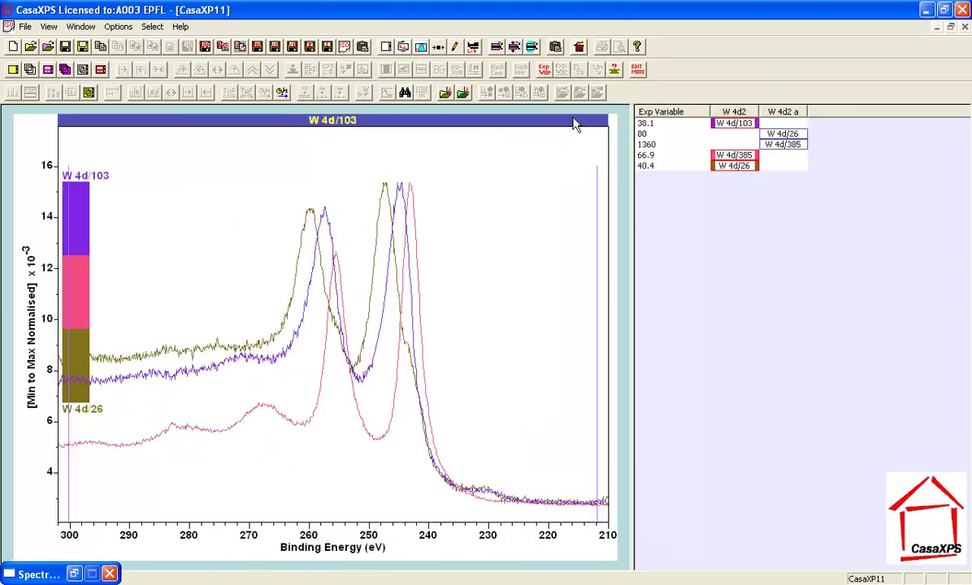
click(738, 112)
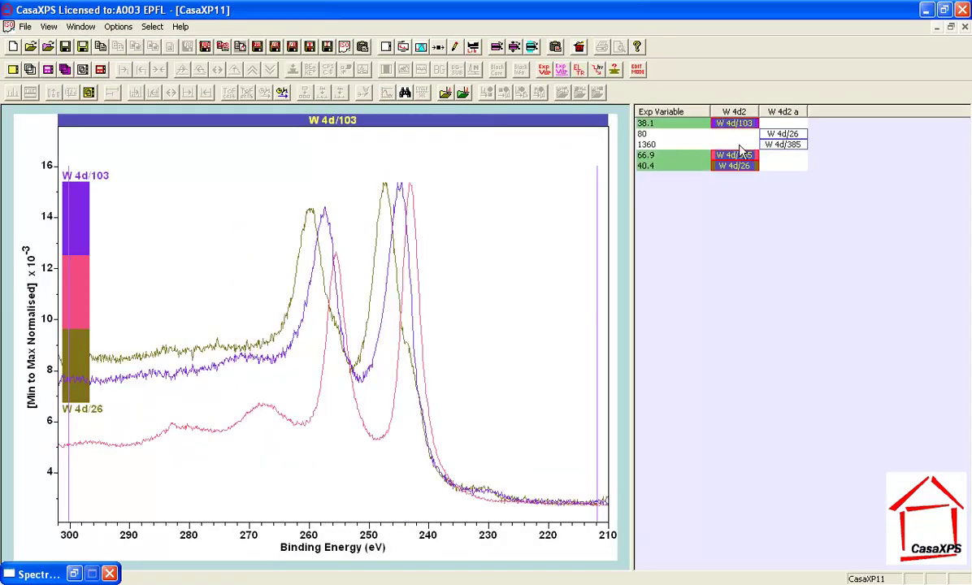
click(13, 46)
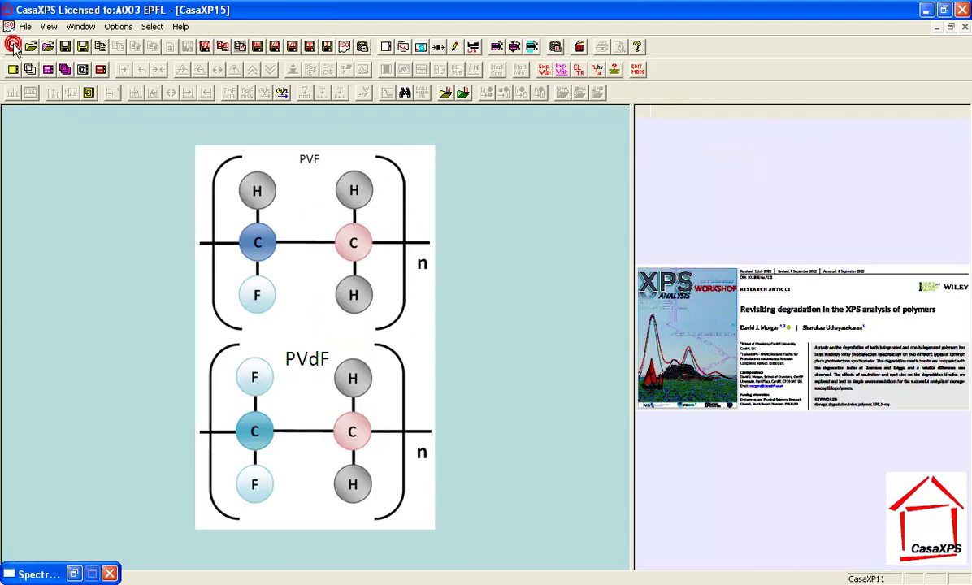
click(555, 48)
click(642, 188)
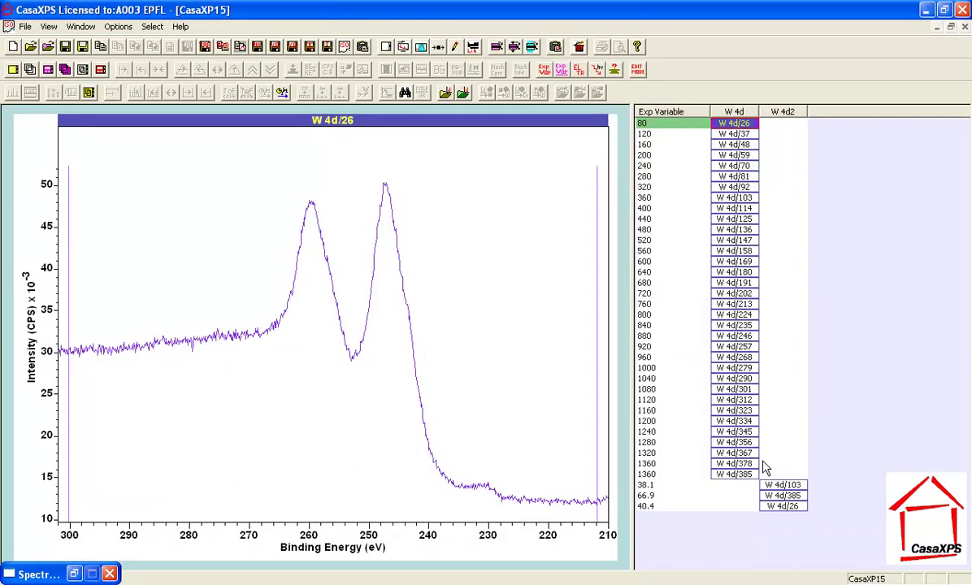
Step: Overlay the three W 4d2 component spectra in the new file and turn off their min-to-max normalisation
click(787, 111)
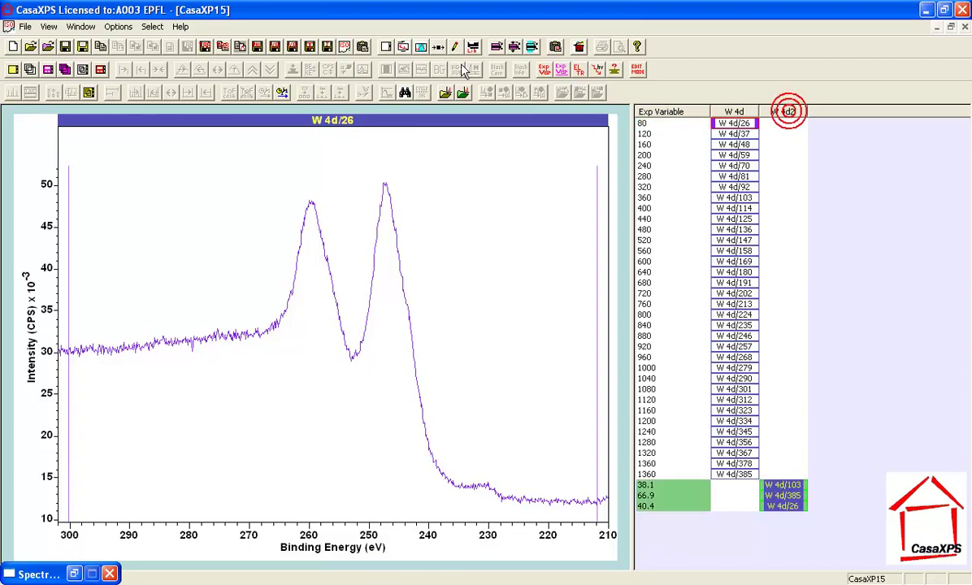
click(29, 69)
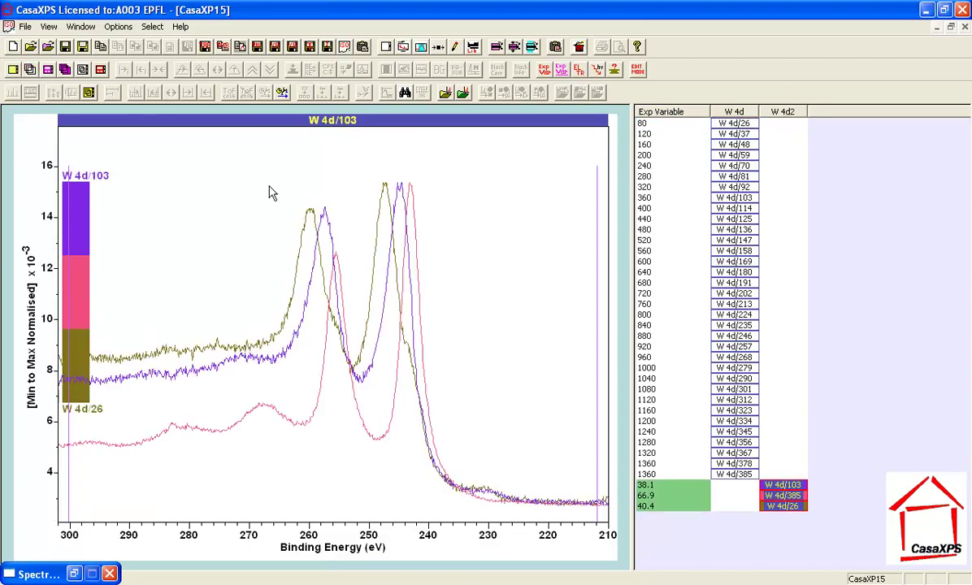
click(440, 70)
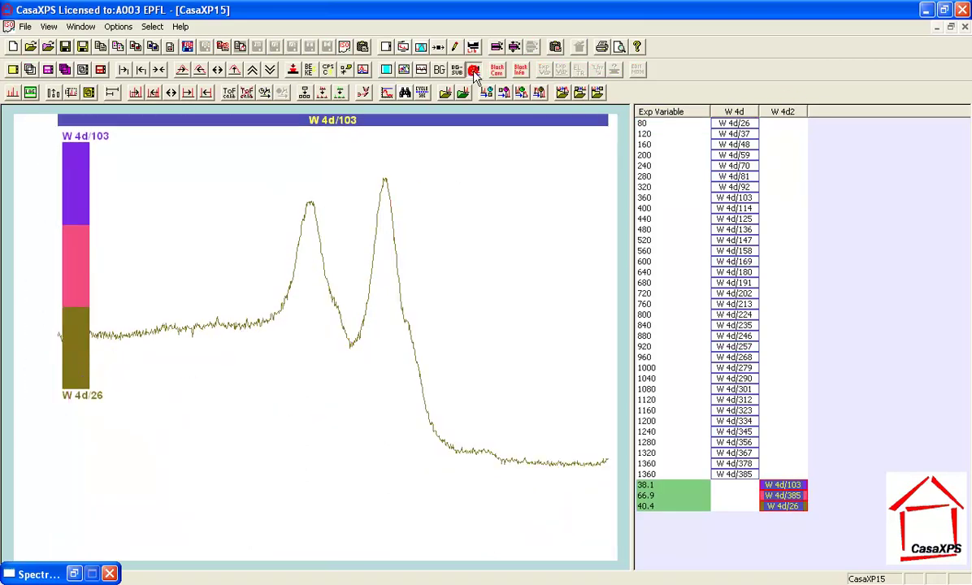
Step: Run the linear least squares analysis on all W 4d spectra with the three displayed components as basis, and overlay the results at variable 80
click(731, 112)
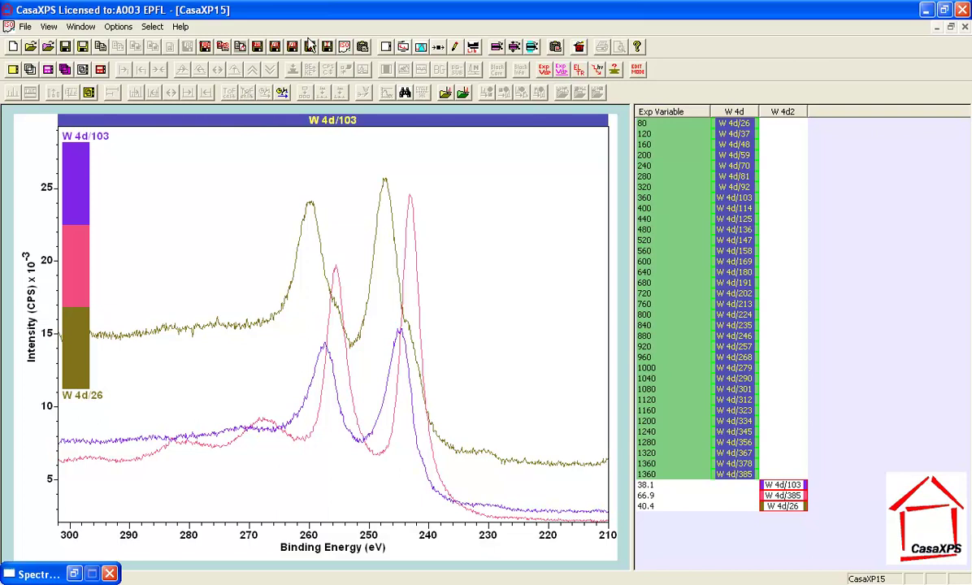
click(440, 46)
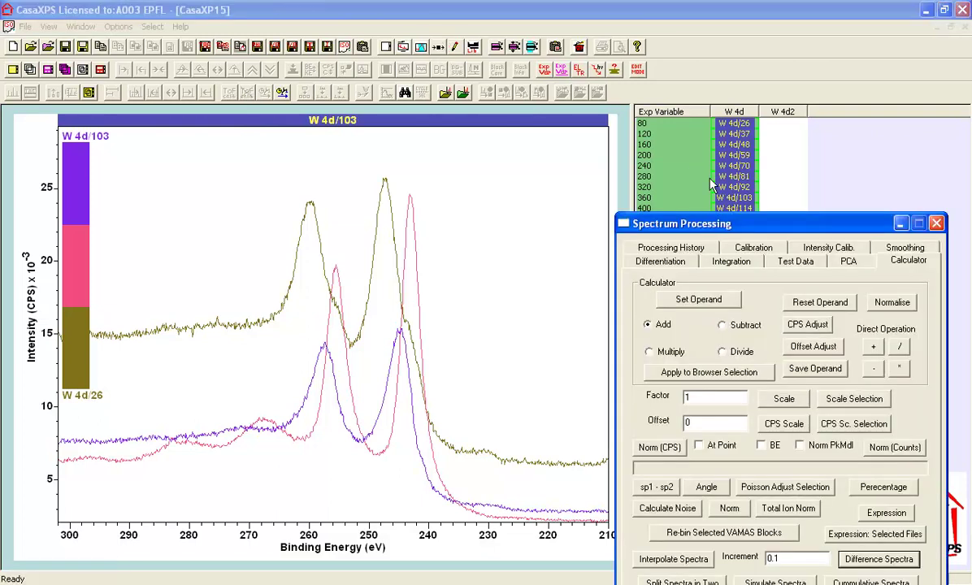
click(843, 260)
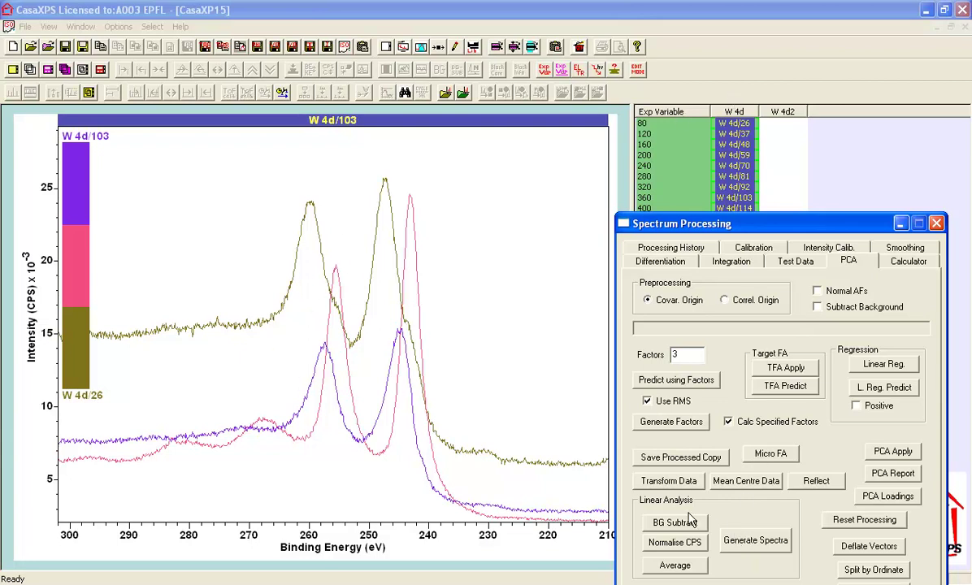
click(738, 549)
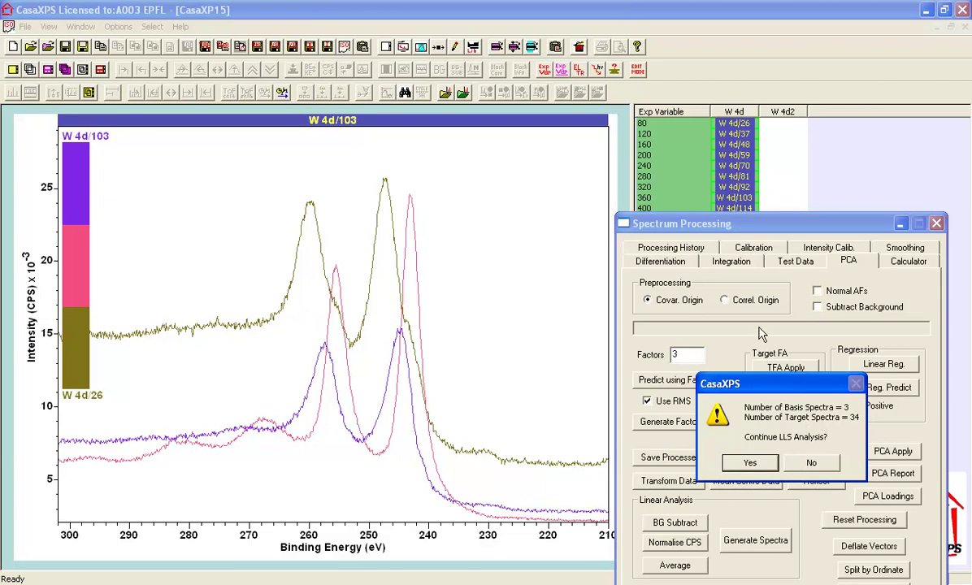
click(733, 464)
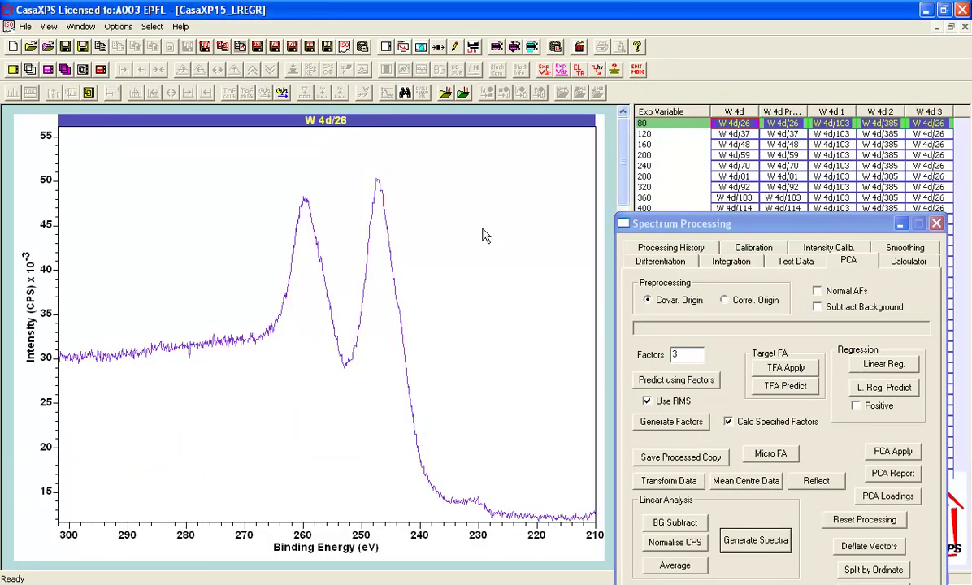
click(641, 123)
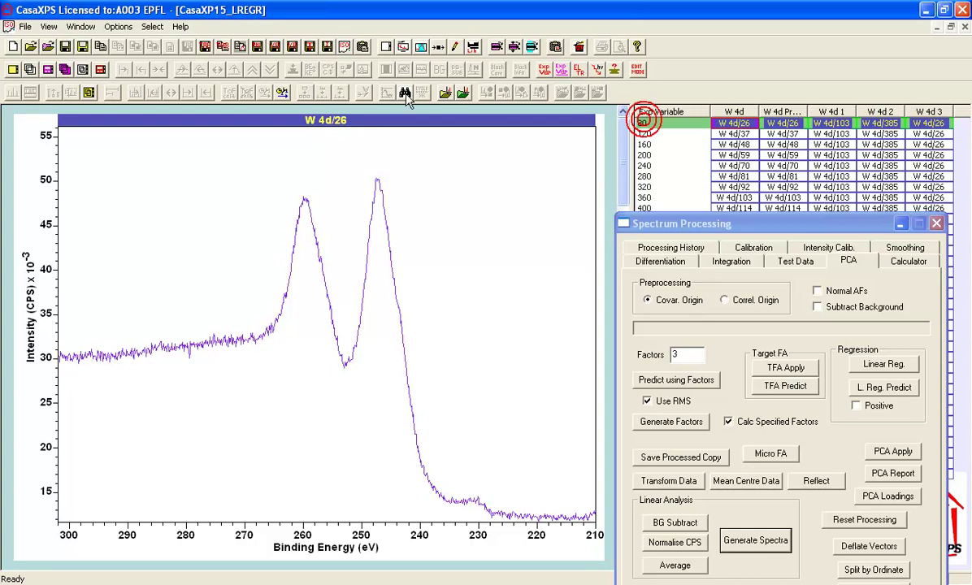
click(82, 70)
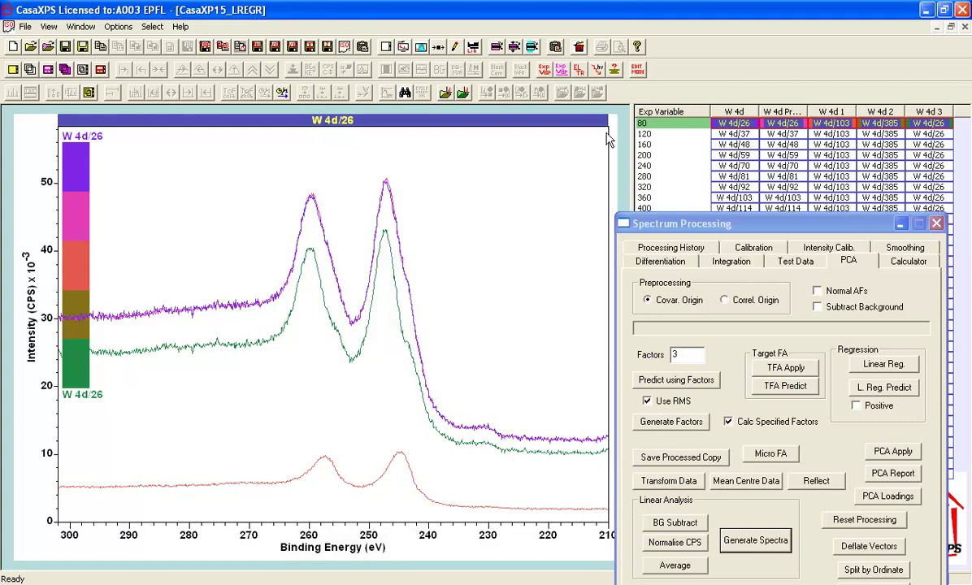
Step: Minimise the Spectrum Processing window and examine the W 4d overlays of data, prediction and components row by row from variable 80 to 1280
click(903, 223)
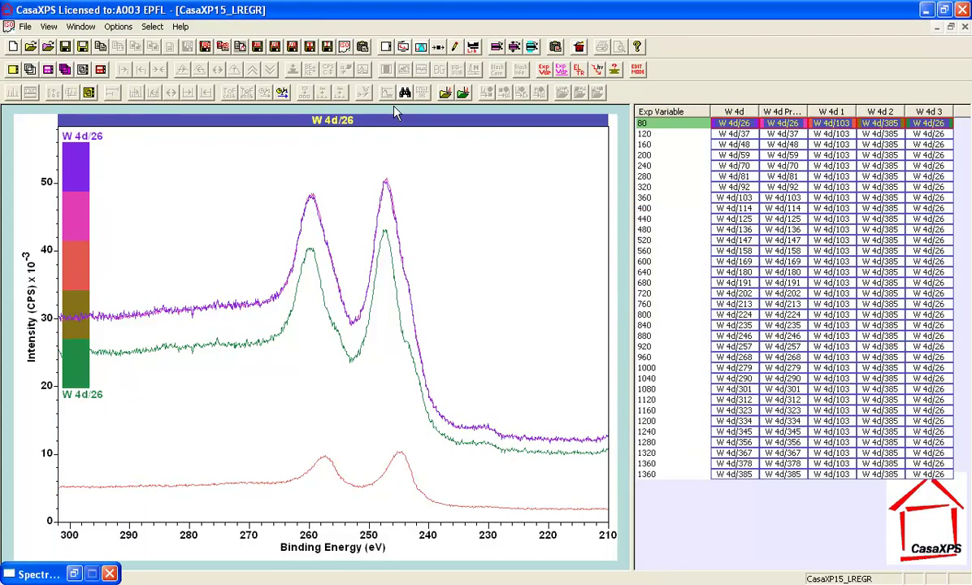
key(Down)
key(Down)
key(Down)
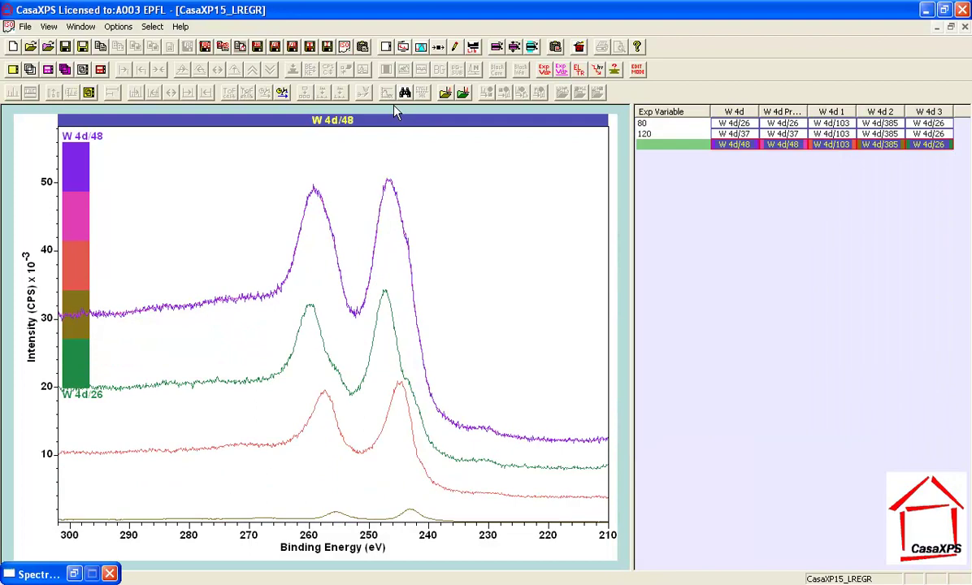
key(Down)
key(Down)
key(Down)
key(Down)
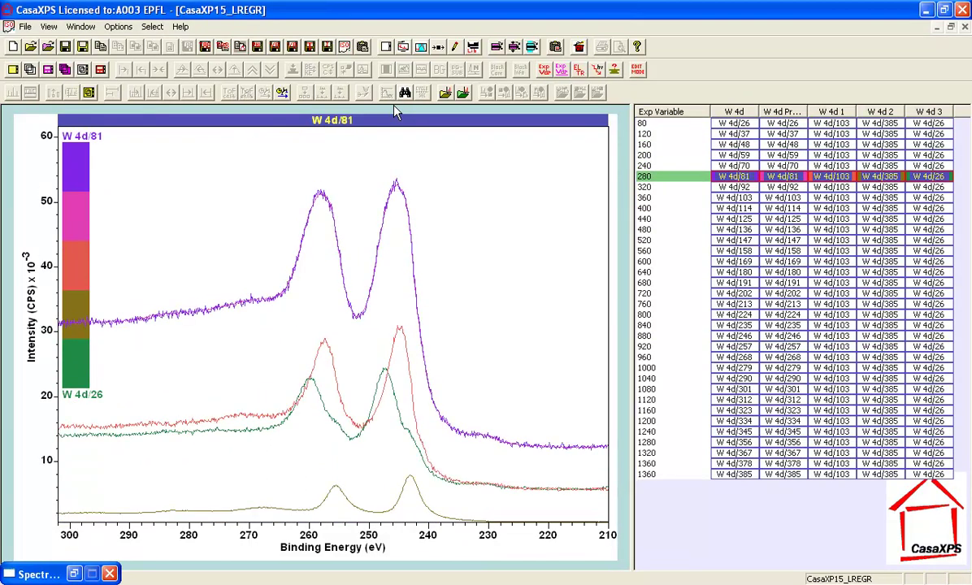
key(Down)
key(Down)
key(Down)
key(Down)
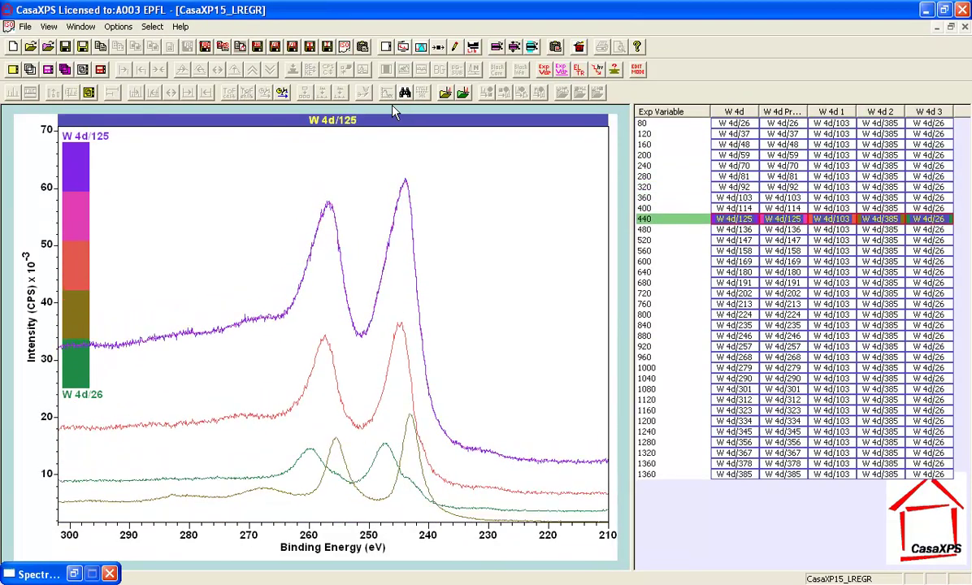
key(Down)
key(Down)
key(Down)
key(Down)
key(Down)
key(Down)
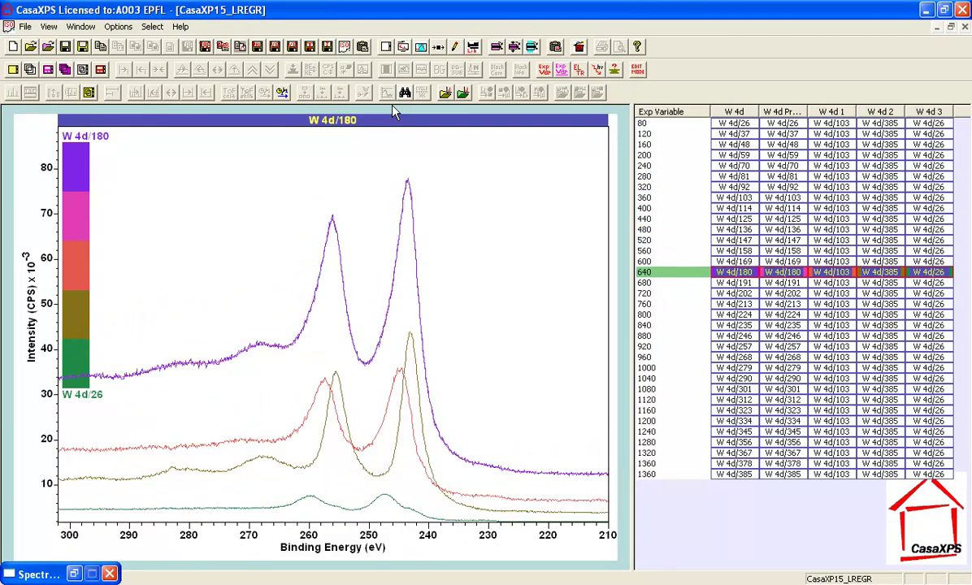
key(Down)
key(Down)
key(Down)
key(Down)
key(Down)
key(Down)
key(Down)
key(Down)
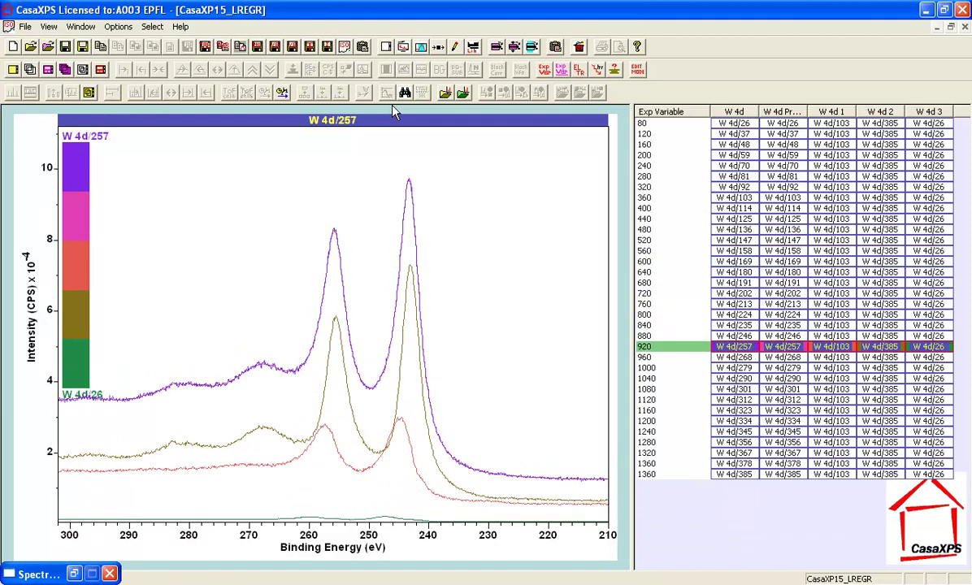
key(Down)
key(Down)
key(Down)
key(Down)
key(Down)
key(Down)
key(Down)
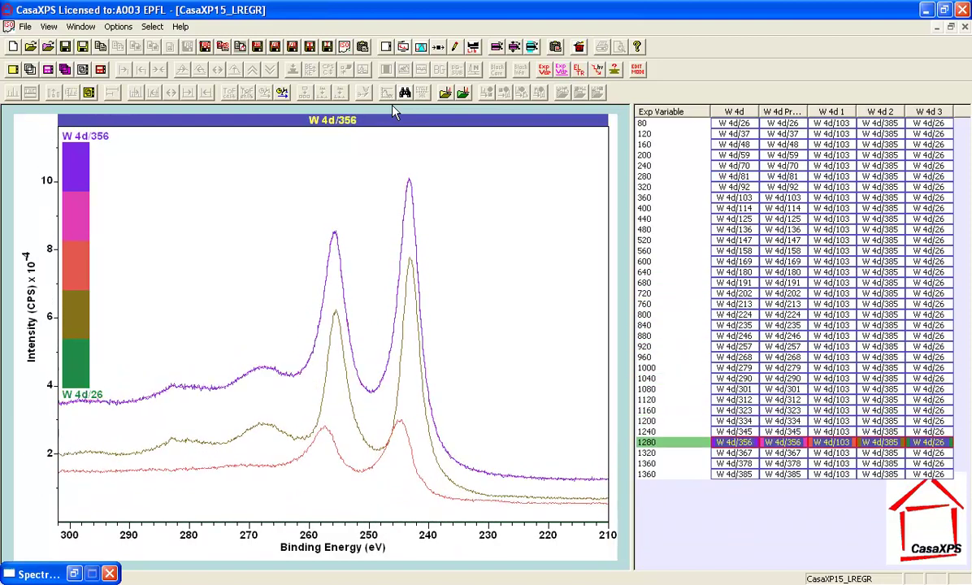
Step: Review the overlays at the end of the profile, variable 1360, and go back row by row to variable 80
key(Up)
key(Up)
key(Up)
key(Up)
key(Up)
key(Up)
key(Up)
key(Up)
key(Up)
key(Up)
key(Up)
key(Up)
key(Up)
key(Up)
key(Up)
key(Up)
key(Up)
key(Up)
key(Up)
key(Up)
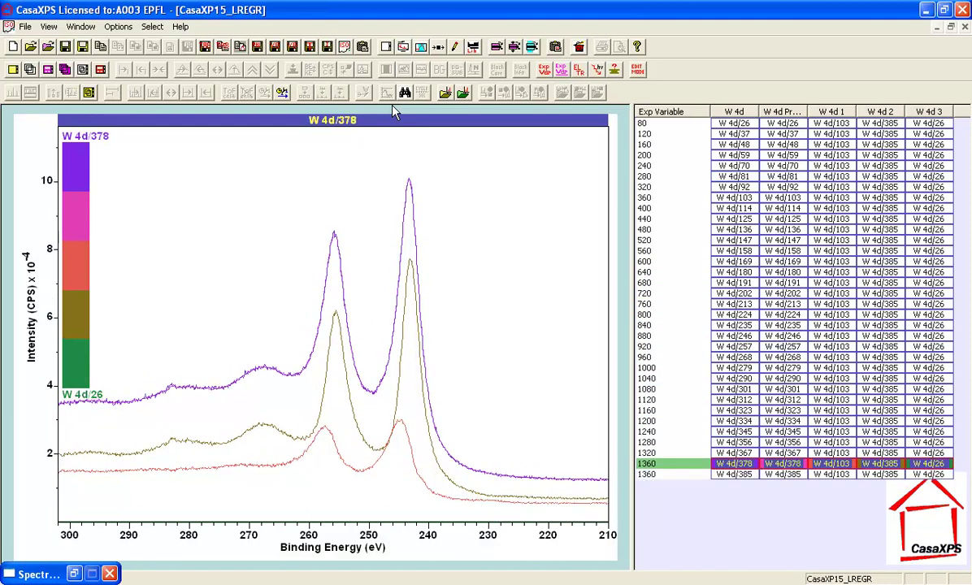
key(Up)
key(Up)
key(Up)
key(Up)
key(Up)
key(Up)
key(Up)
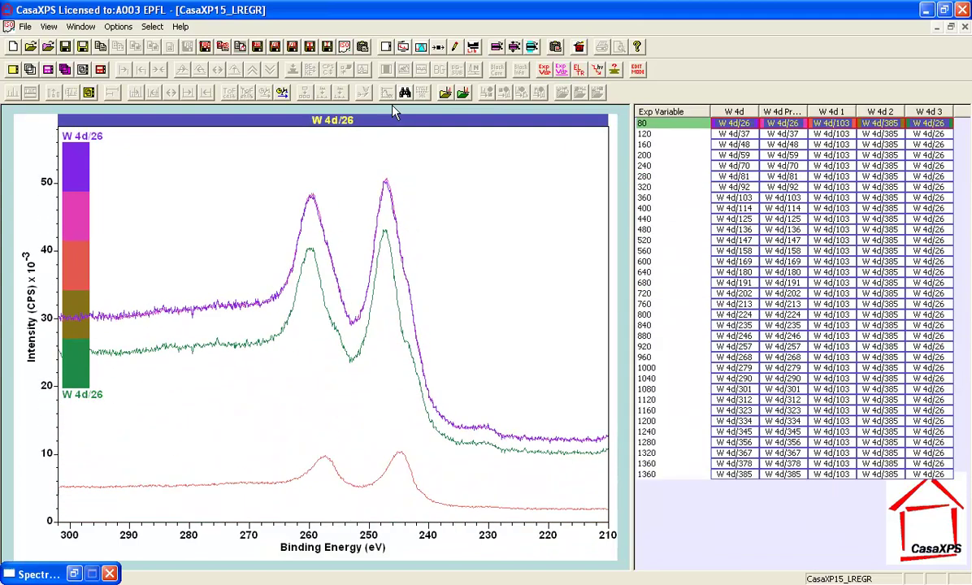
Step: Examine how the three component contributions change with etch time from variable 80 to 840
key(Down)
key(Down)
key(Down)
key(Down)
key(Down)
key(Down)
key(Down)
key(Down)
key(Down)
key(Down)
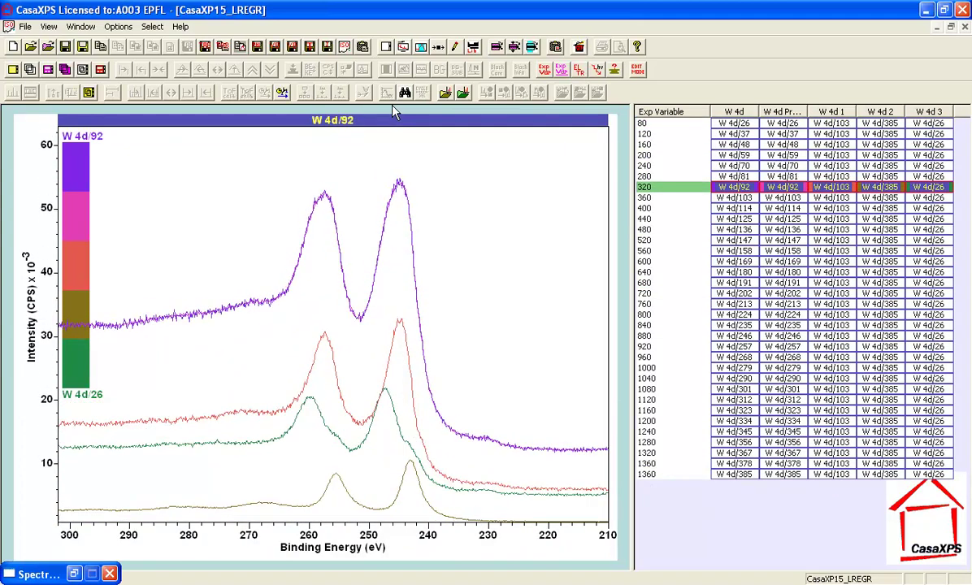
key(Down)
key(Down)
key(Down)
key(Down)
key(Down)
key(Down)
key(Down)
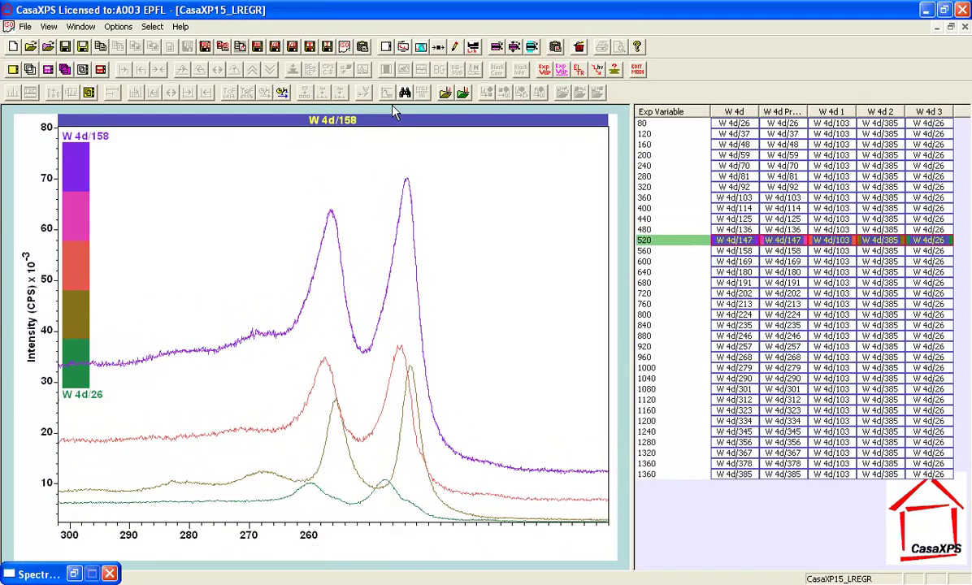
key(Down)
key(Down)
key(Down)
key(Down)
key(Down)
key(Down)
key(Down)
key(Down)
key(Down)
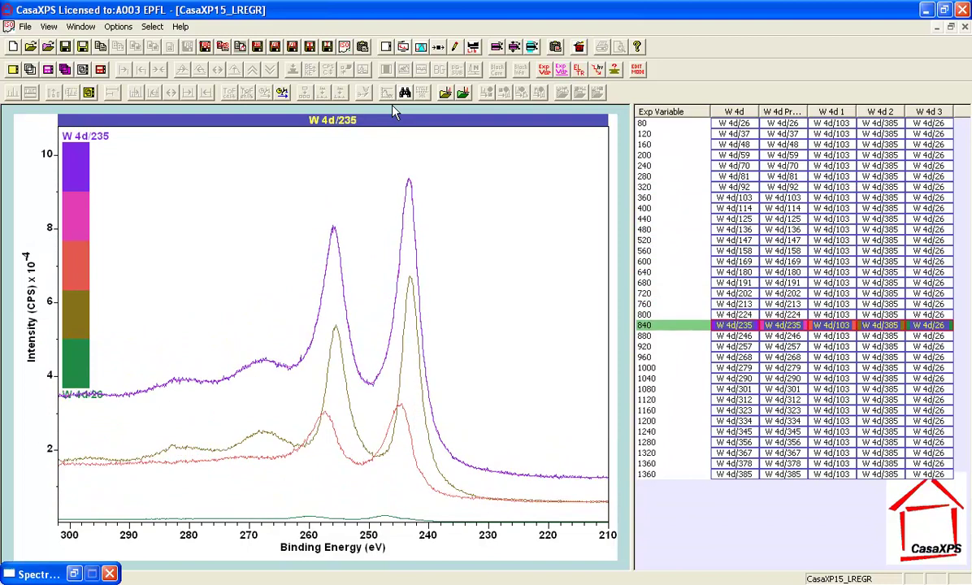
Step: Check the deeper W 4d overlays around variable 1240 and return through the profile to variable 80
key(Up)
key(Up)
key(Up)
key(Up)
key(Up)
key(Up)
key(Up)
key(Up)
key(Up)
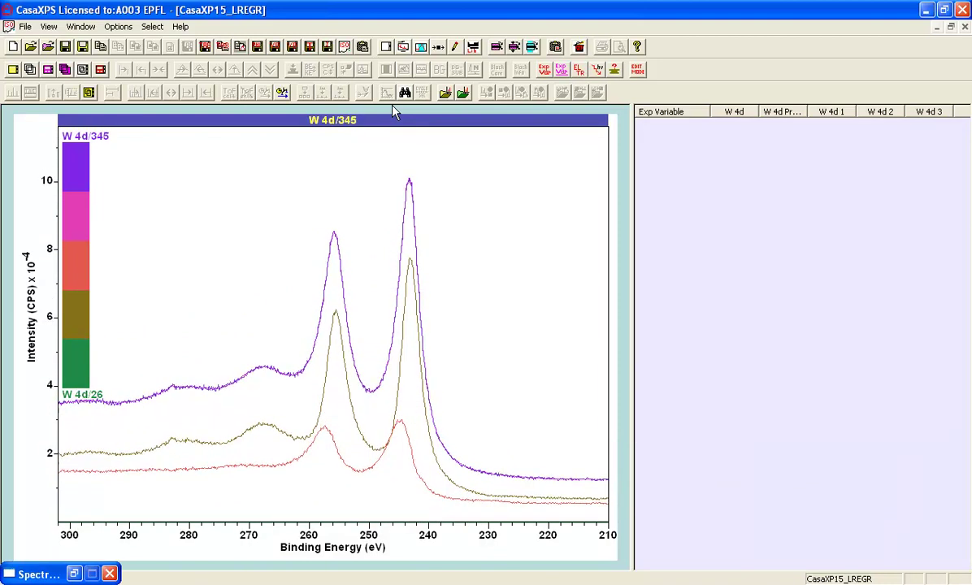
key(Up)
key(Up)
key(Up)
key(Up)
key(Up)
key(Up)
key(Up)
key(Up)
key(Up)
key(Up)
key(Up)
key(Up)
key(Up)
key(Up)
key(Up)
key(Up)
key(Up)
key(Up)
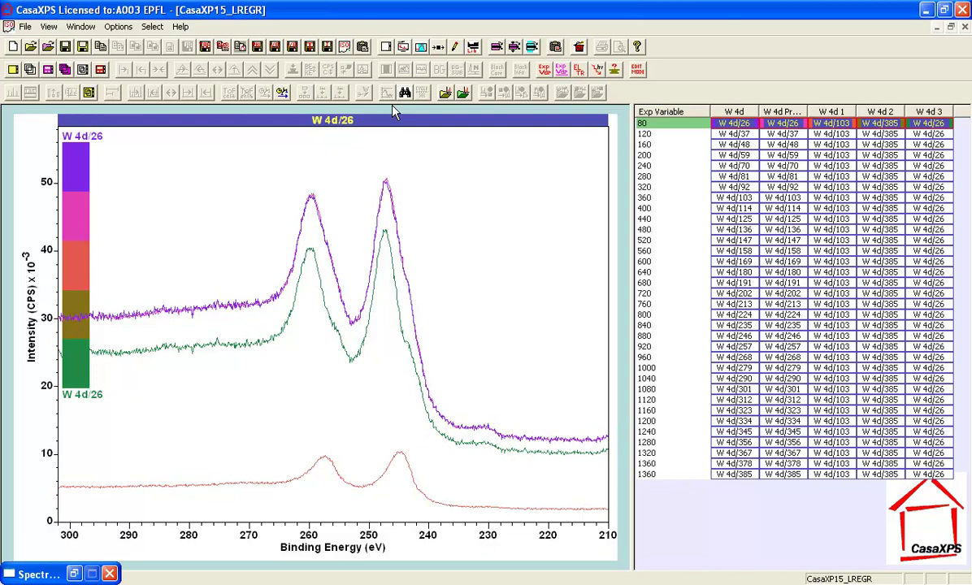
Step: Step through the fitted W 4d overlays from variable 80 and display the one at variable 400
key(Down)
key(Down)
key(Down)
key(Down)
key(Down)
key(Down)
key(Down)
key(Down)
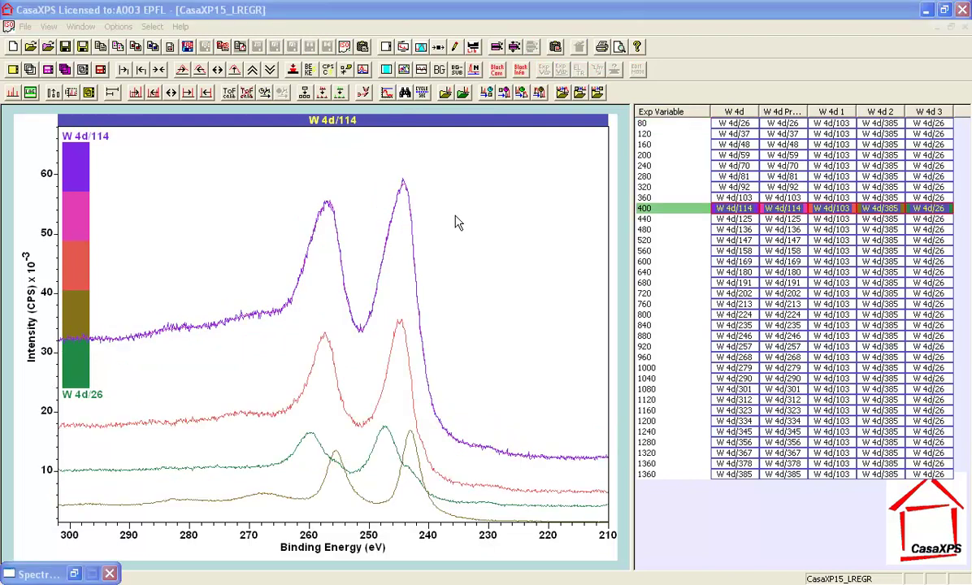